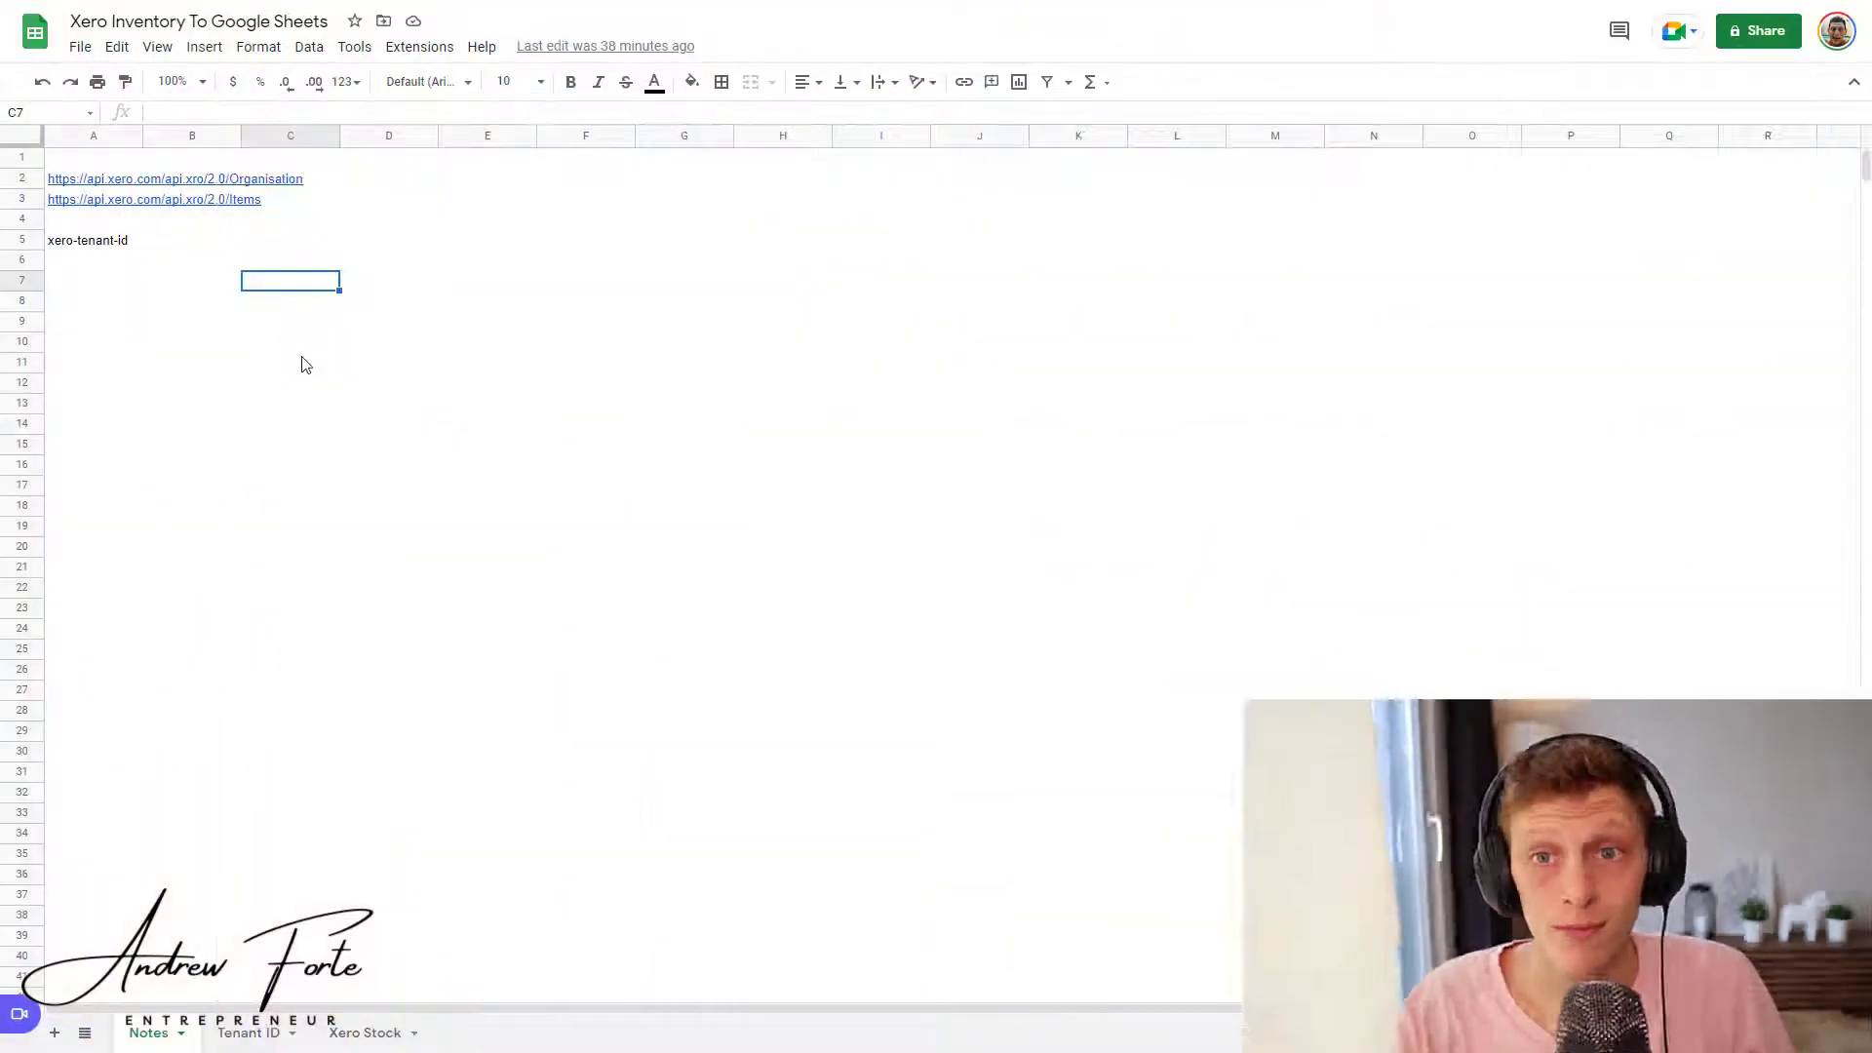
Step: Browse the installed add-ons manager from the Extensions menu, then close the add-on marketplace
left_click(304, 365)
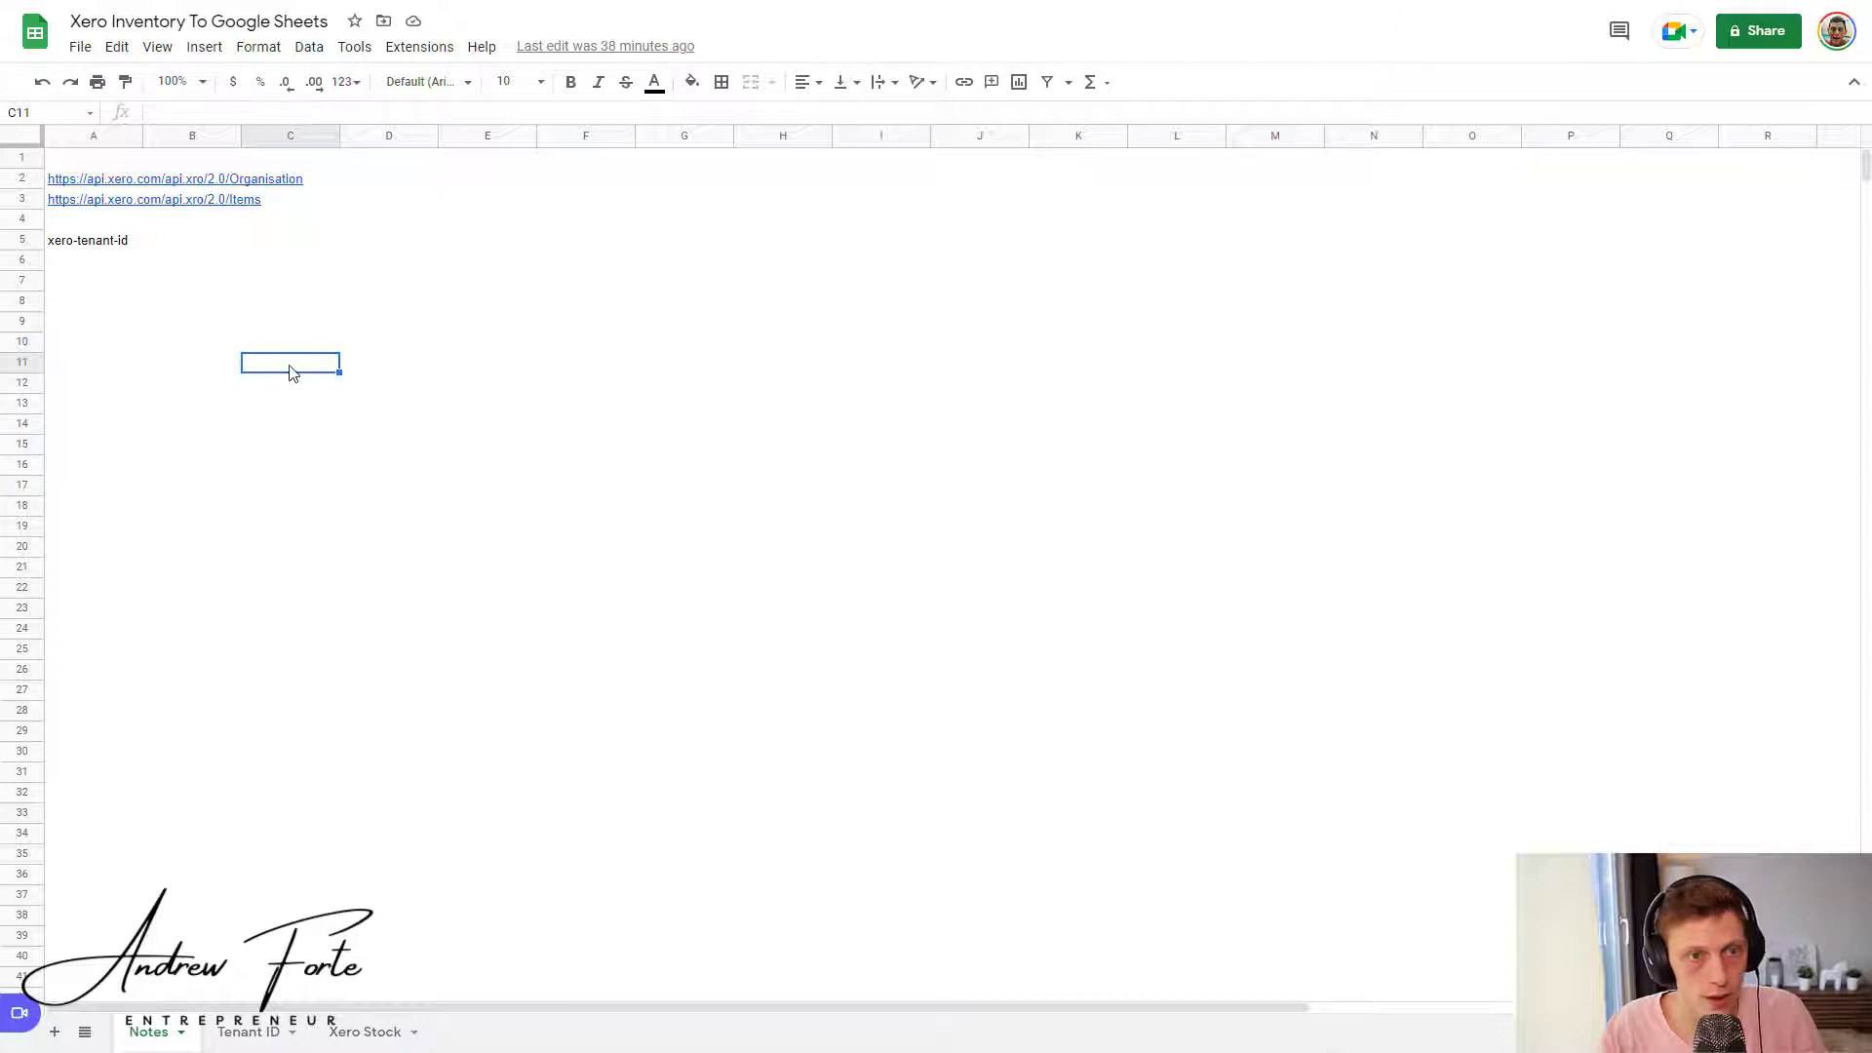
left_click(409, 48)
mouse_move(478, 249)
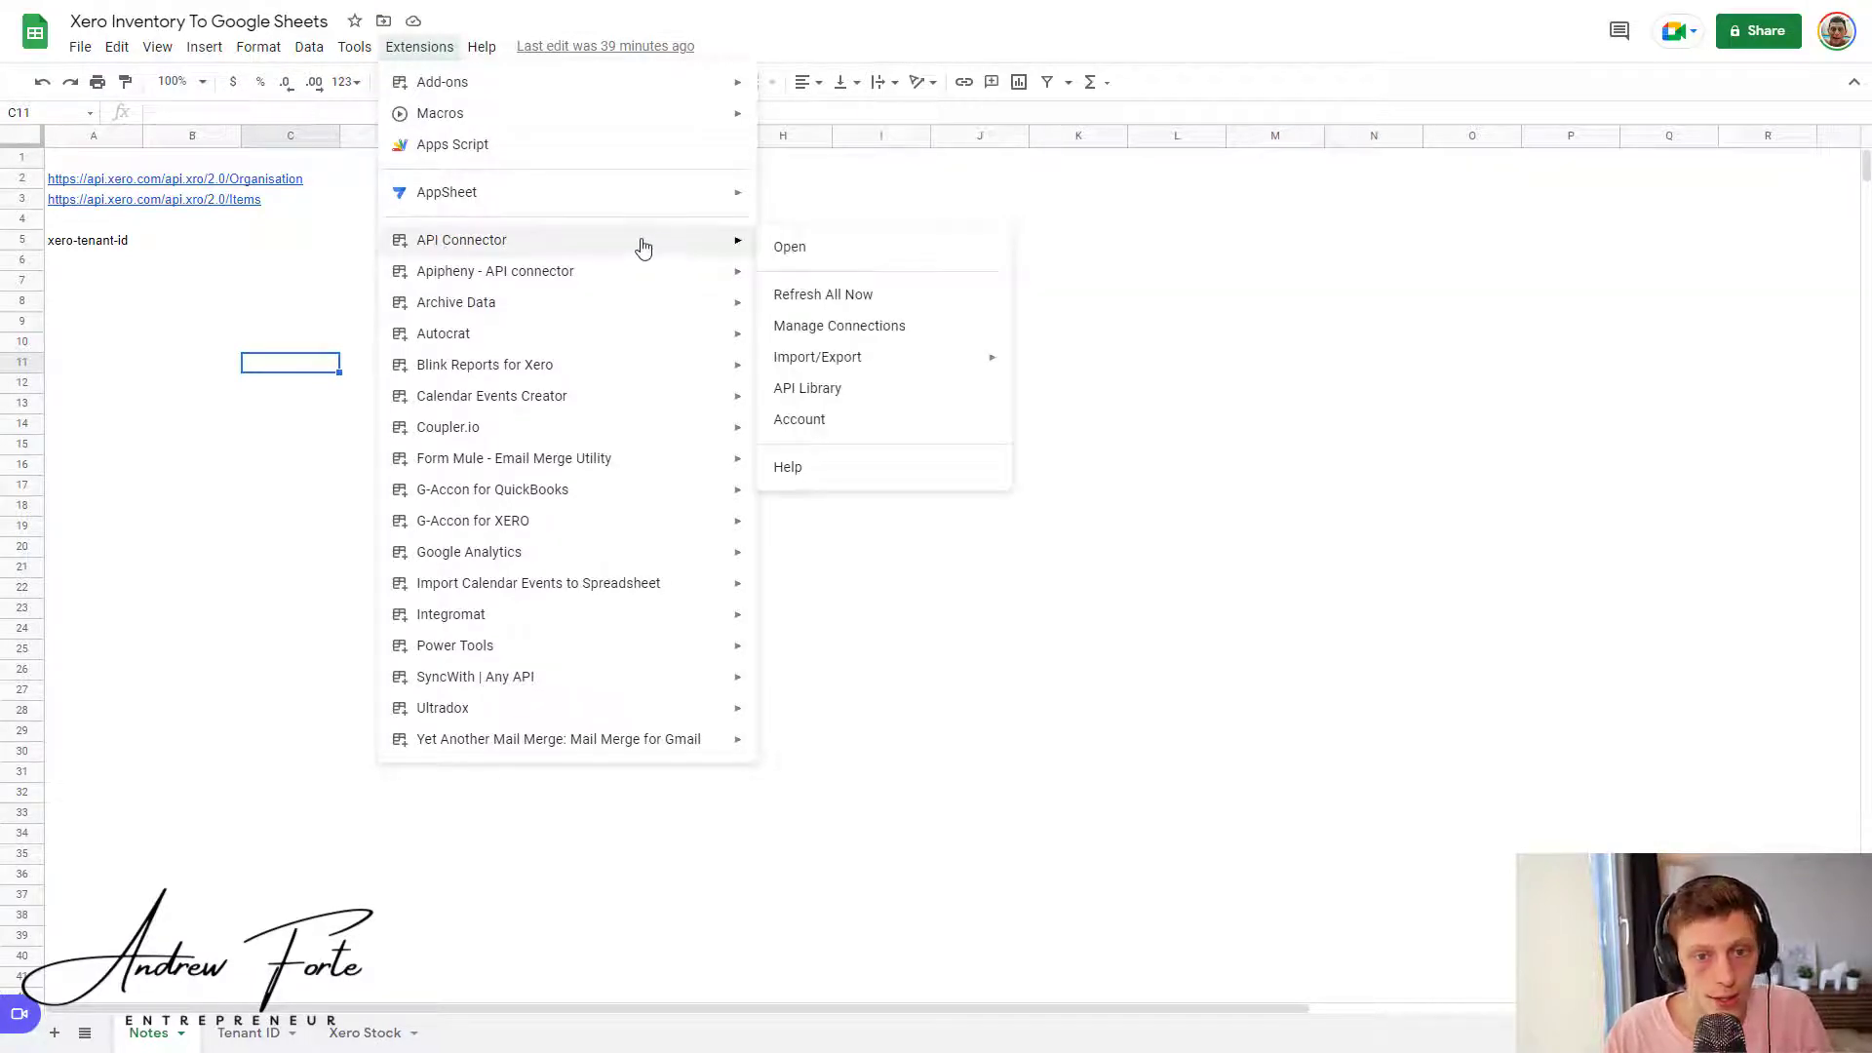
mouse_move(485, 93)
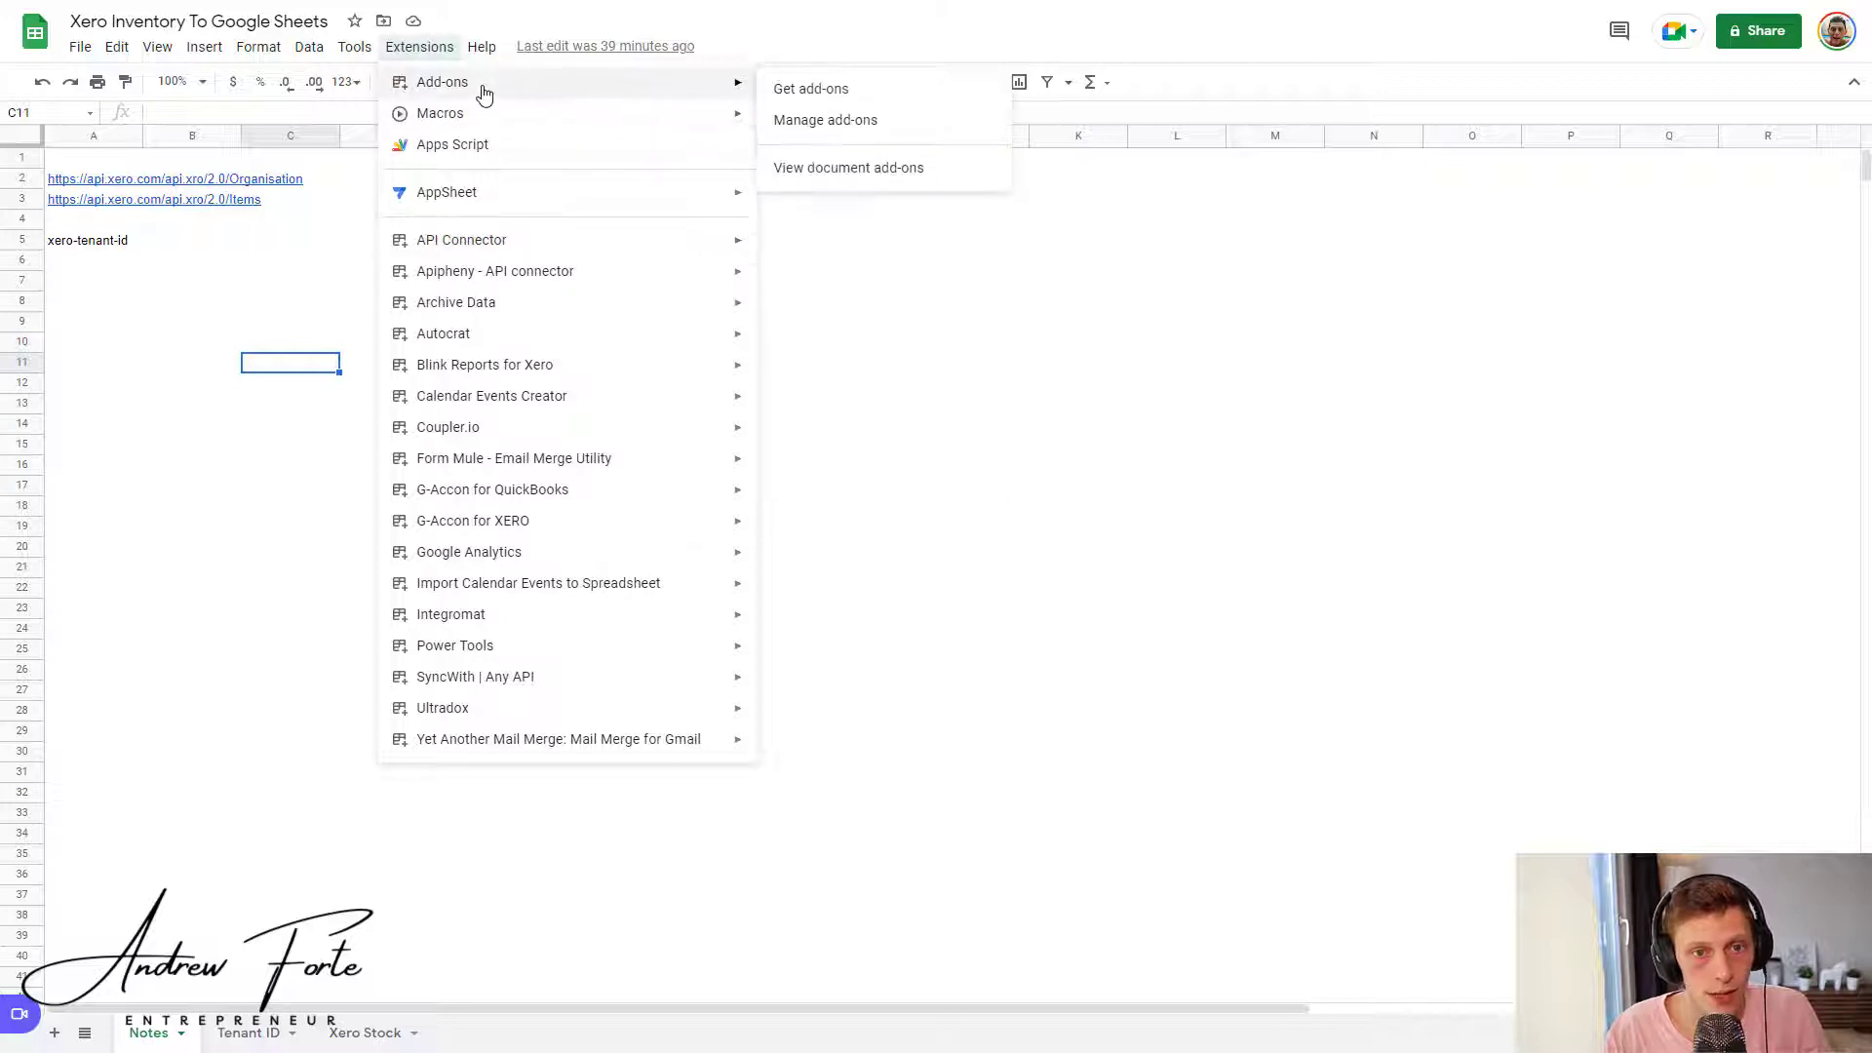
left_click(831, 121)
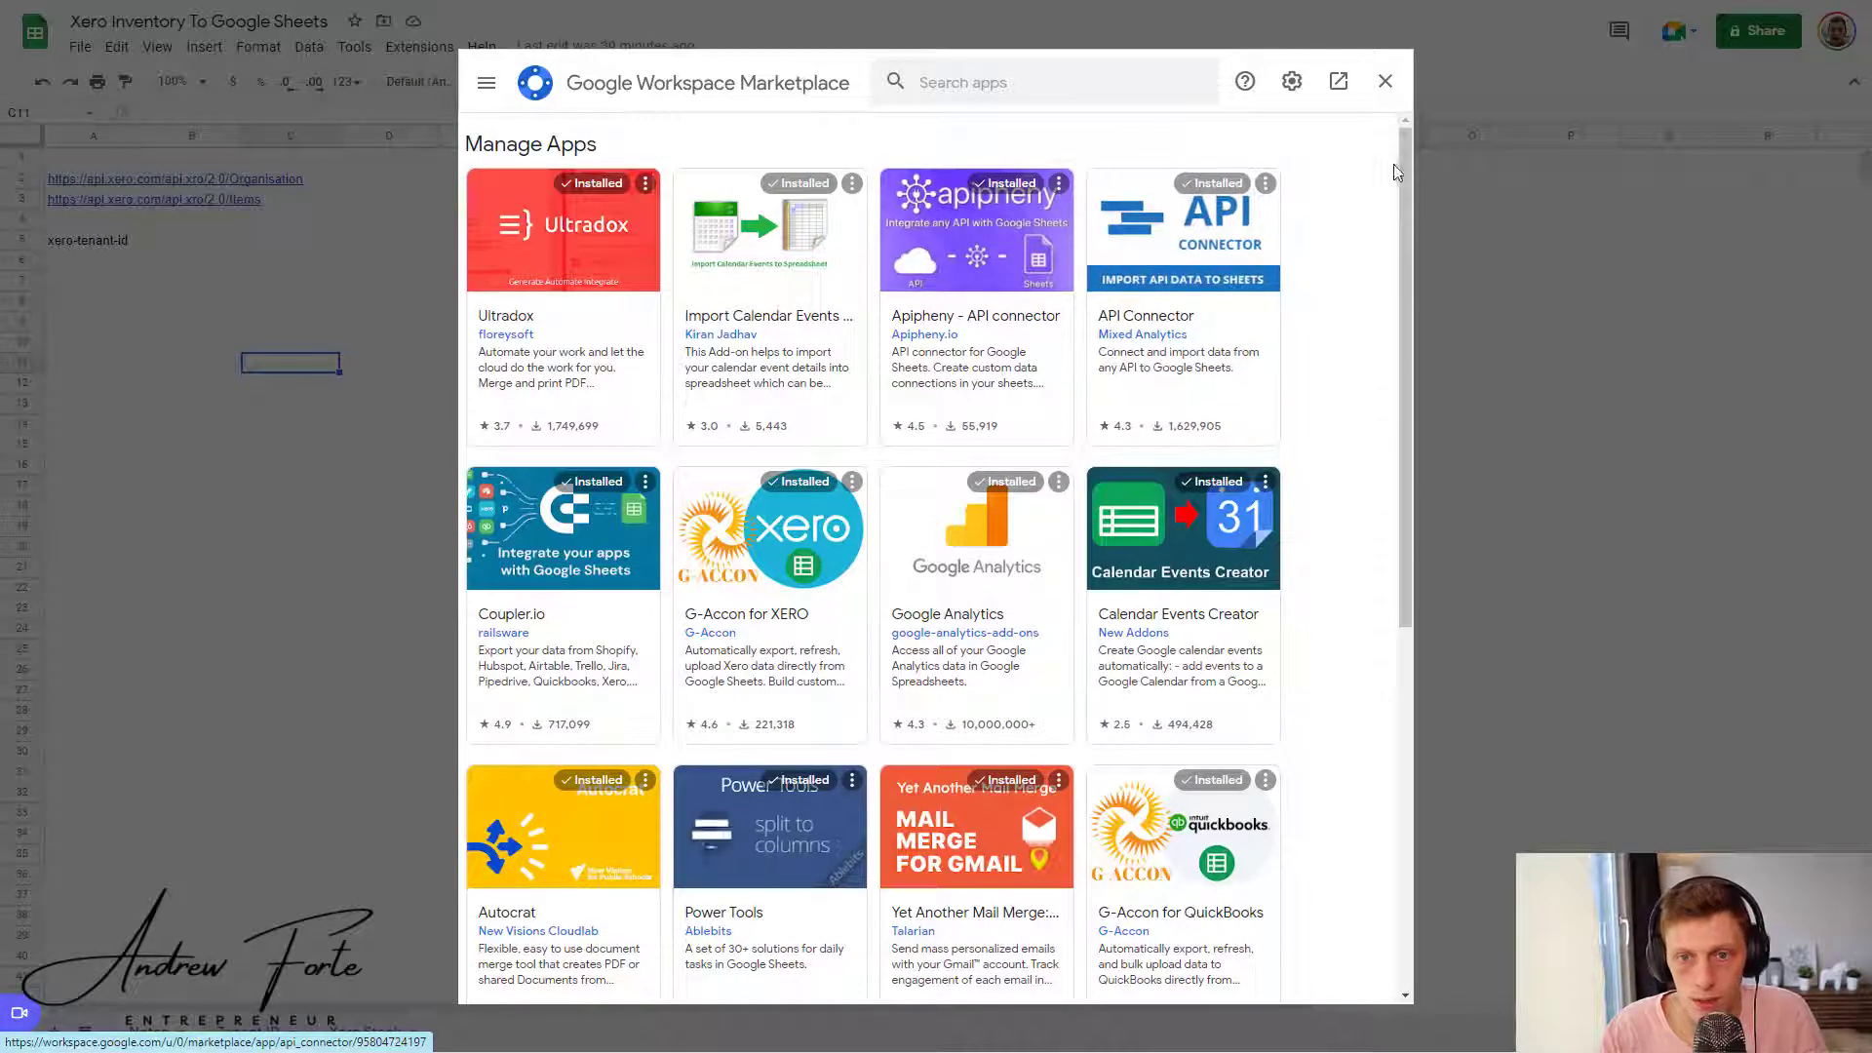
left_click(1386, 84)
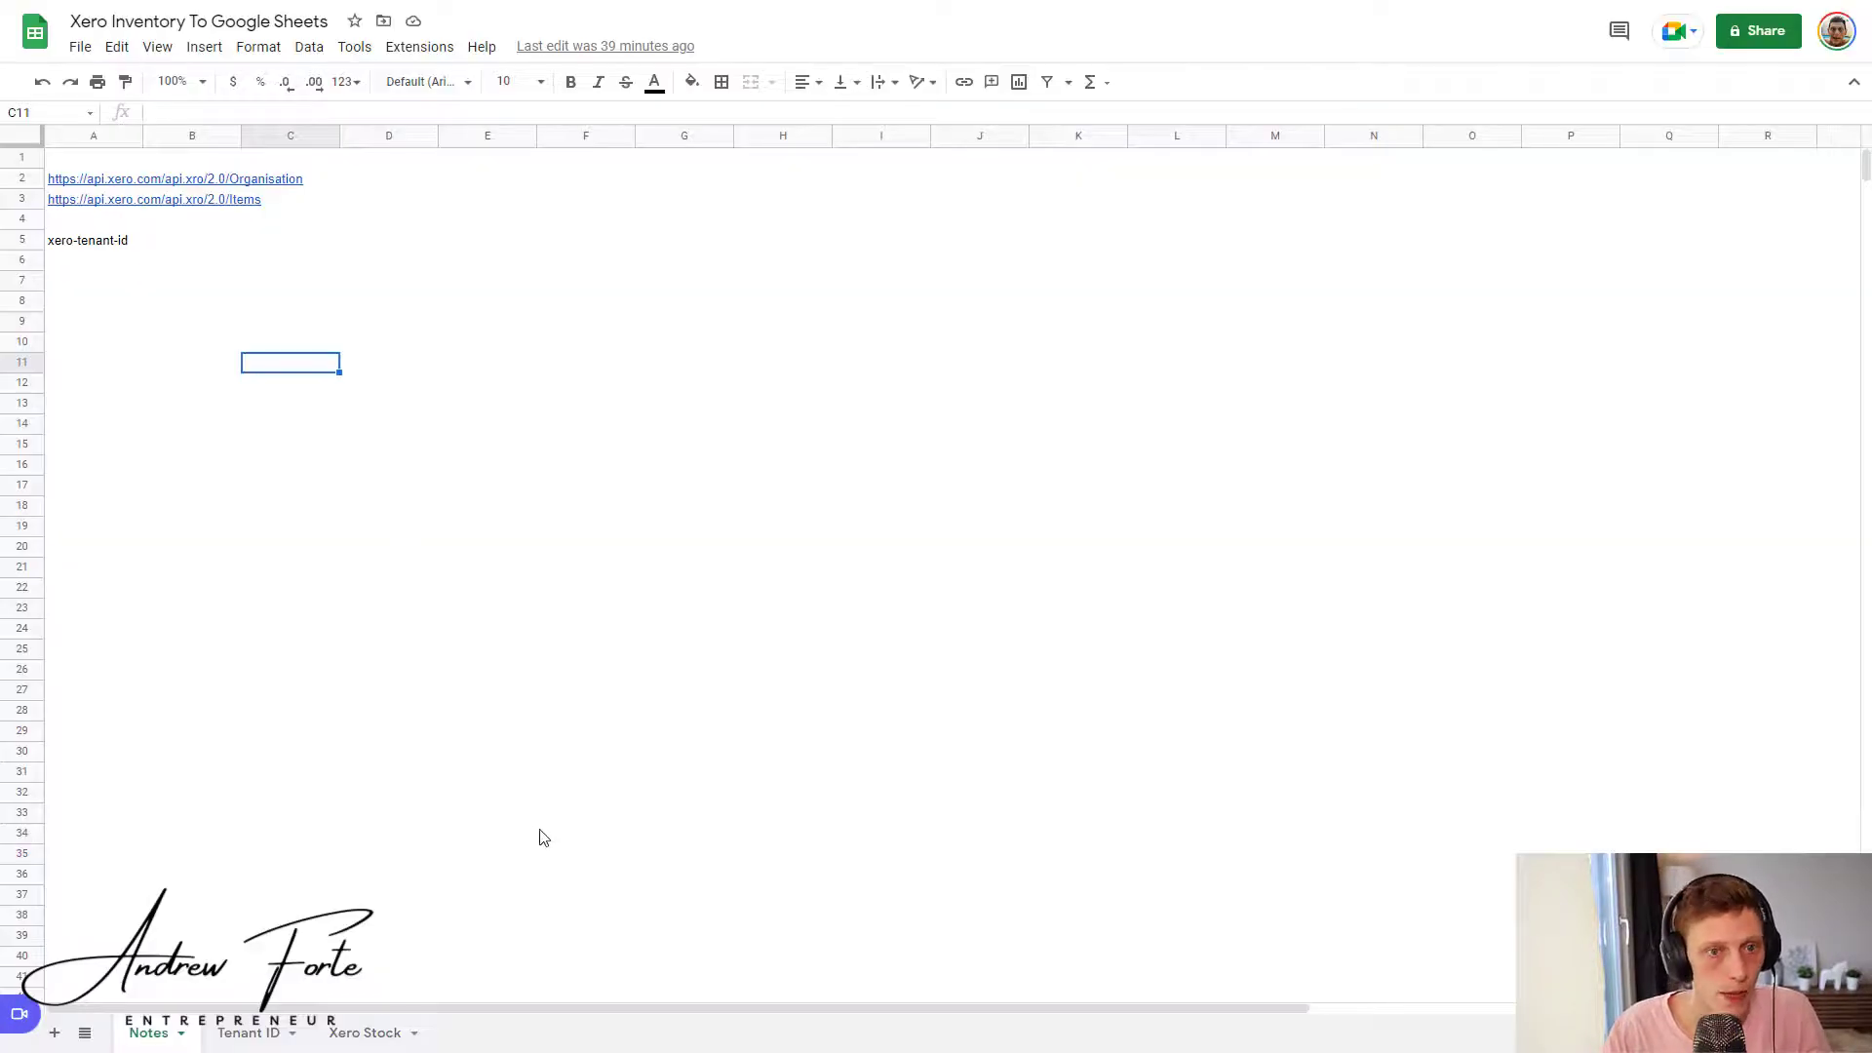
Step: Dismiss the link preview and select the xero-tenant-id note in cell A5
mouse_move(118, 186)
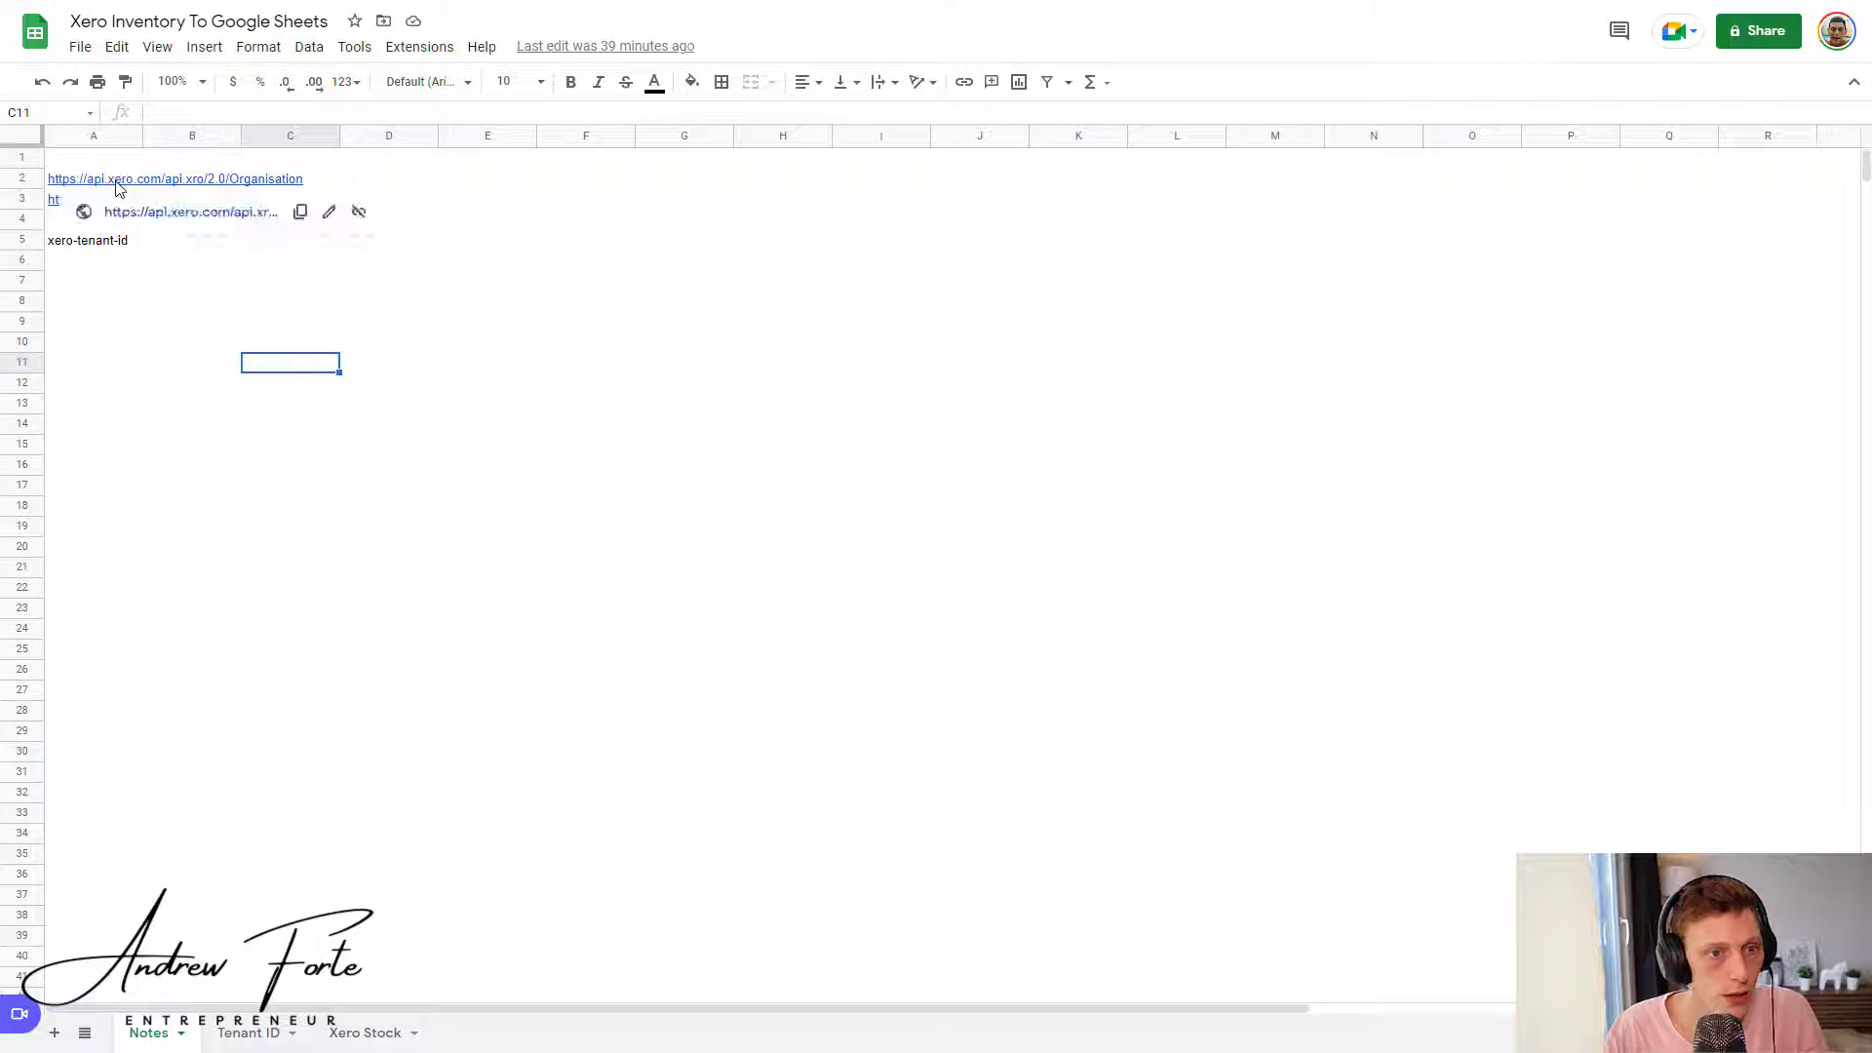
left_click(414, 383)
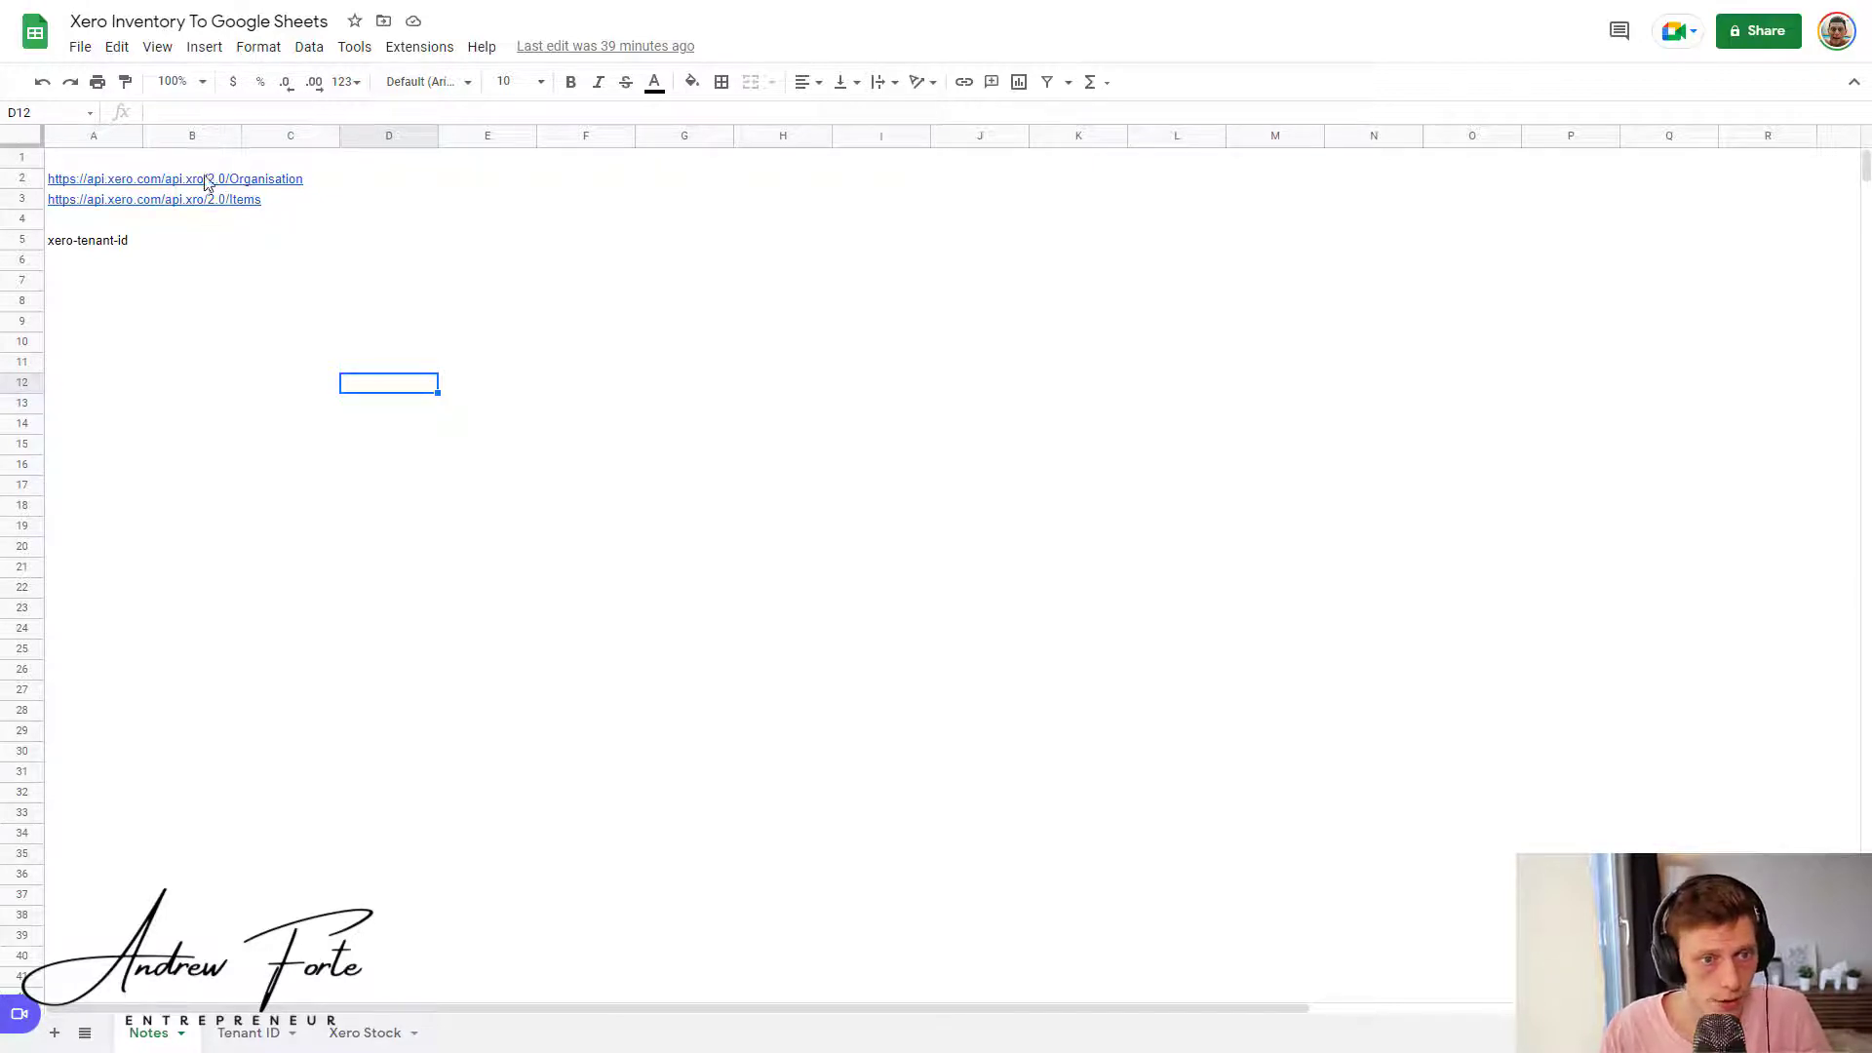
left_click(85, 250)
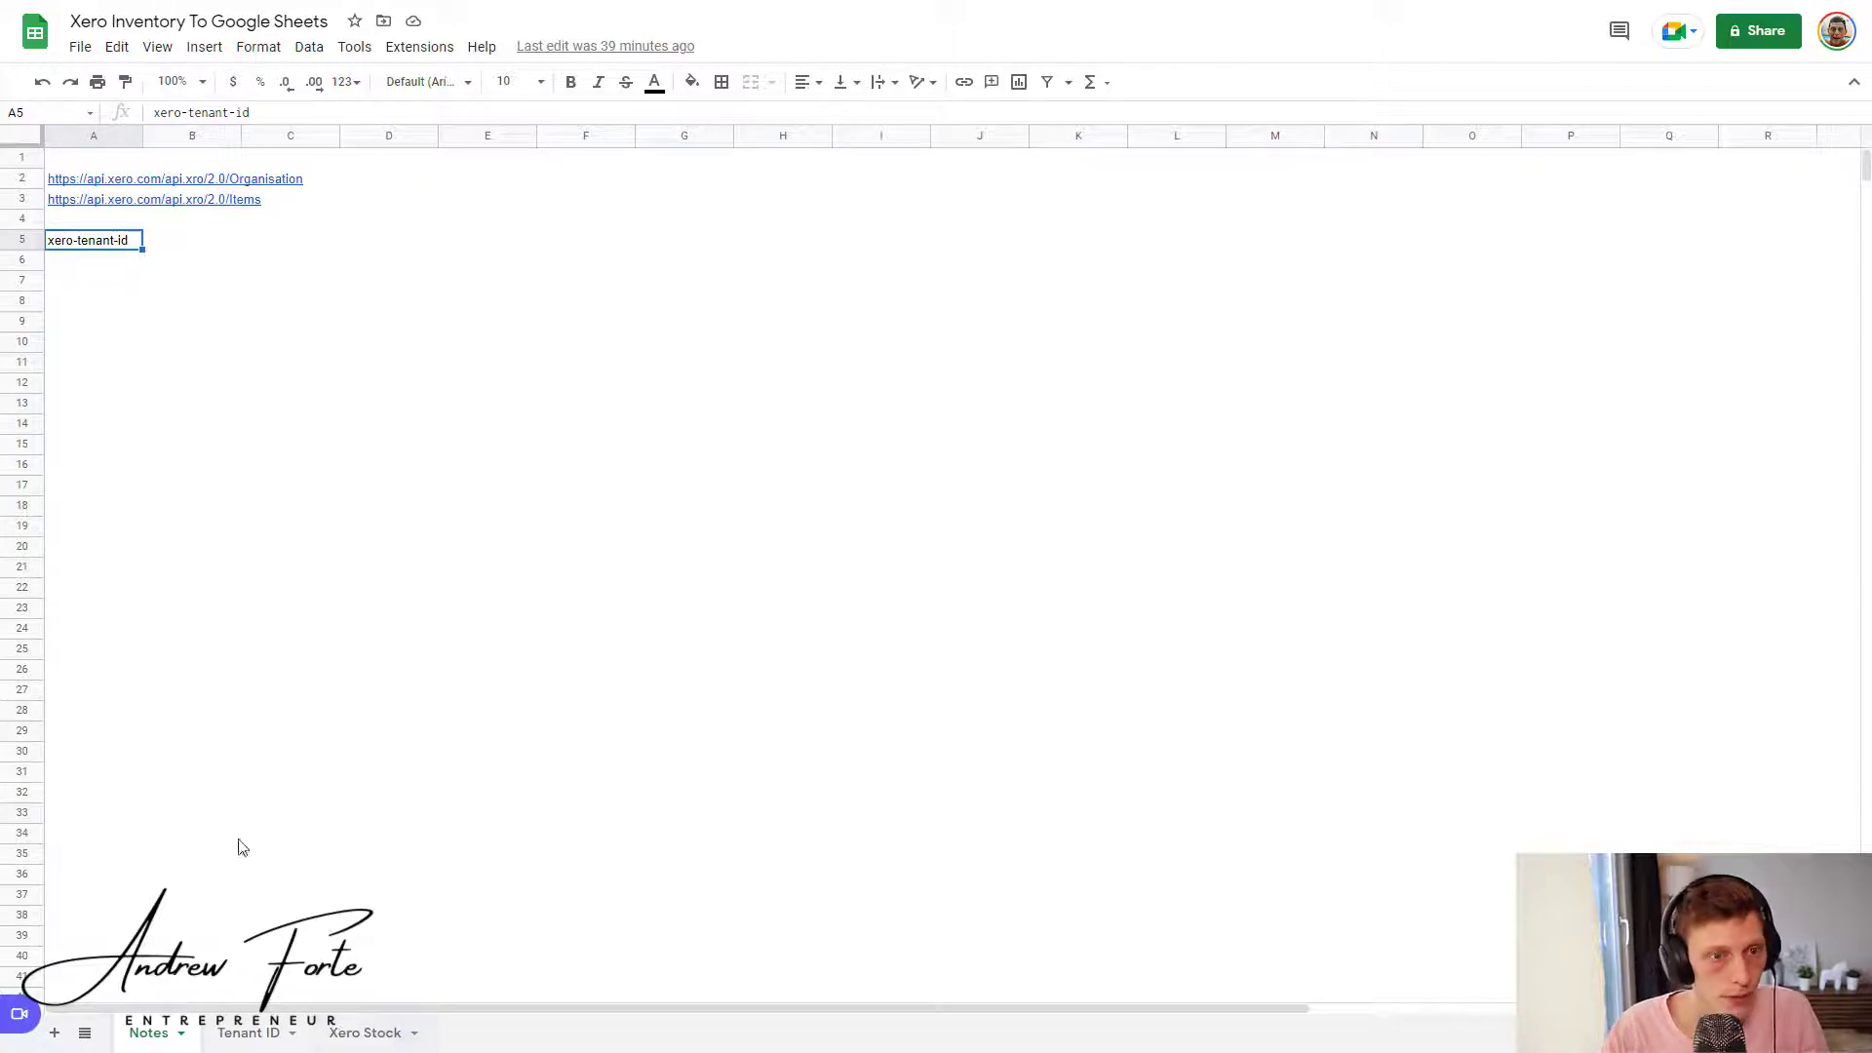
Step: Launch the API Connector sidebar and start a new GET request
left_click(425, 53)
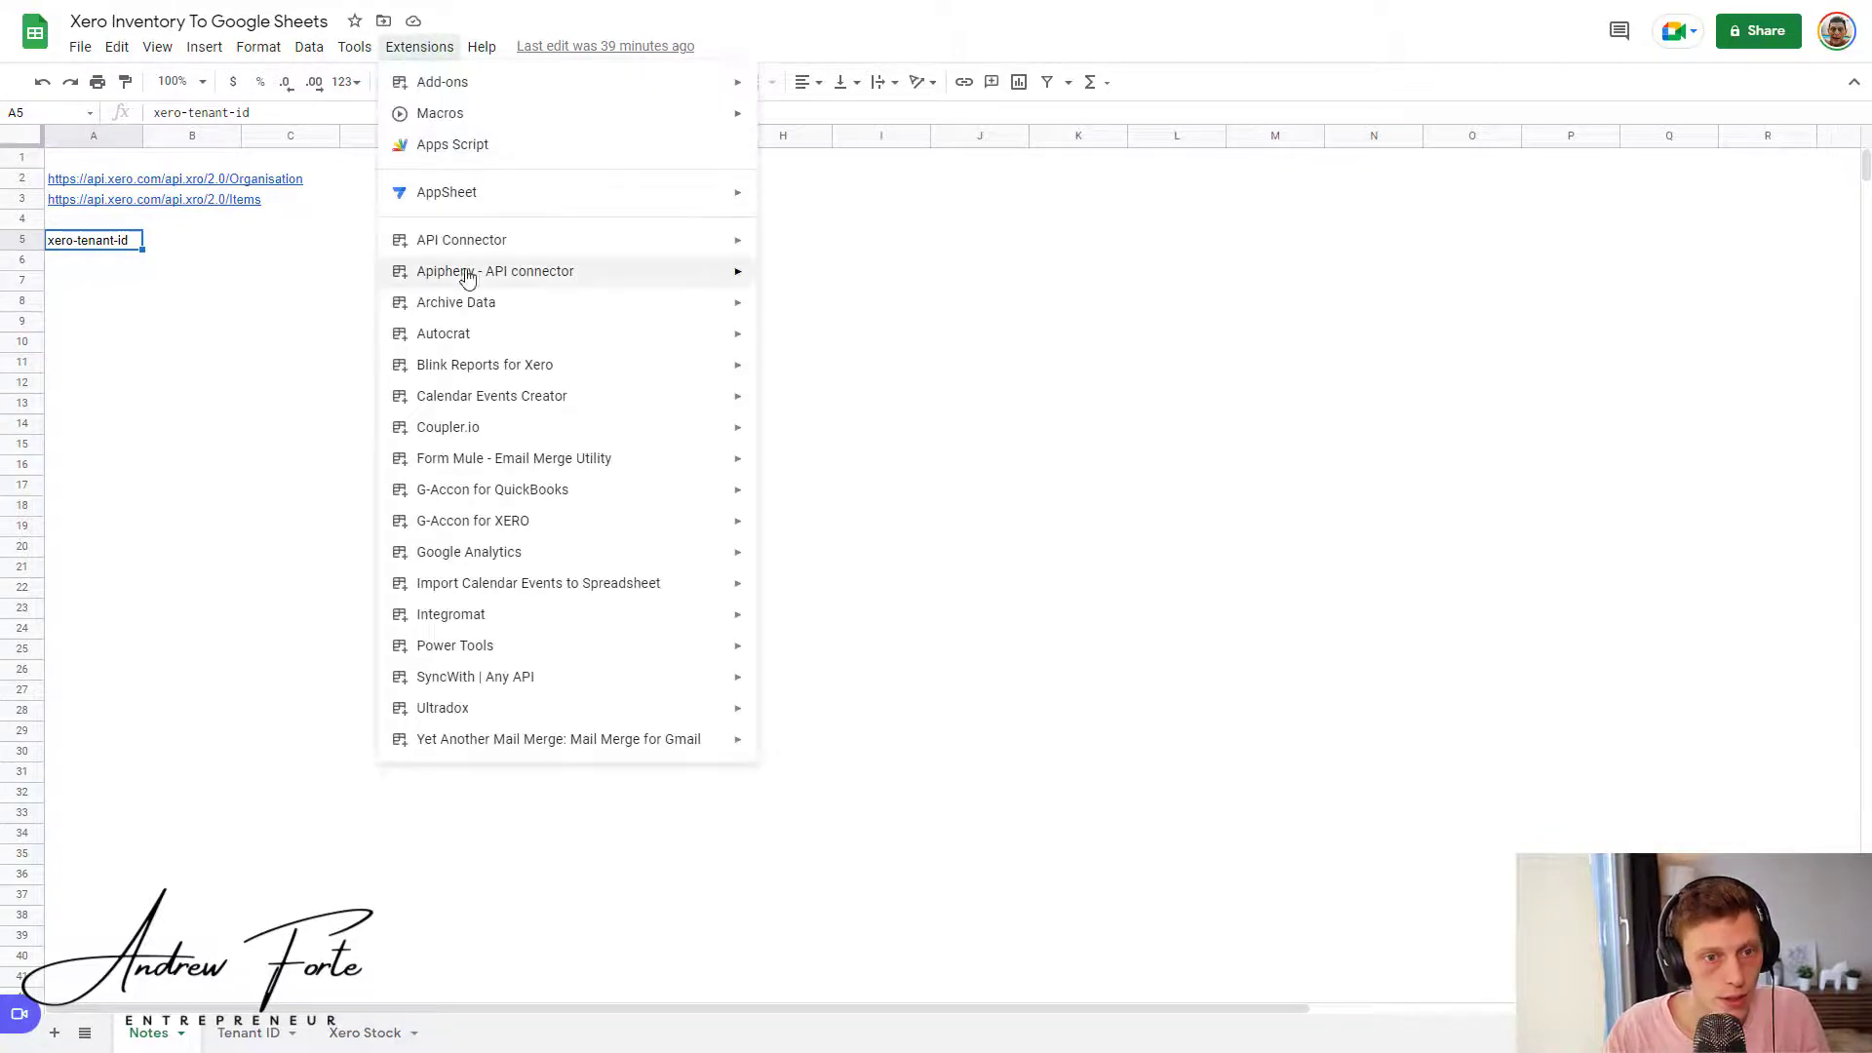
mouse_move(711, 251)
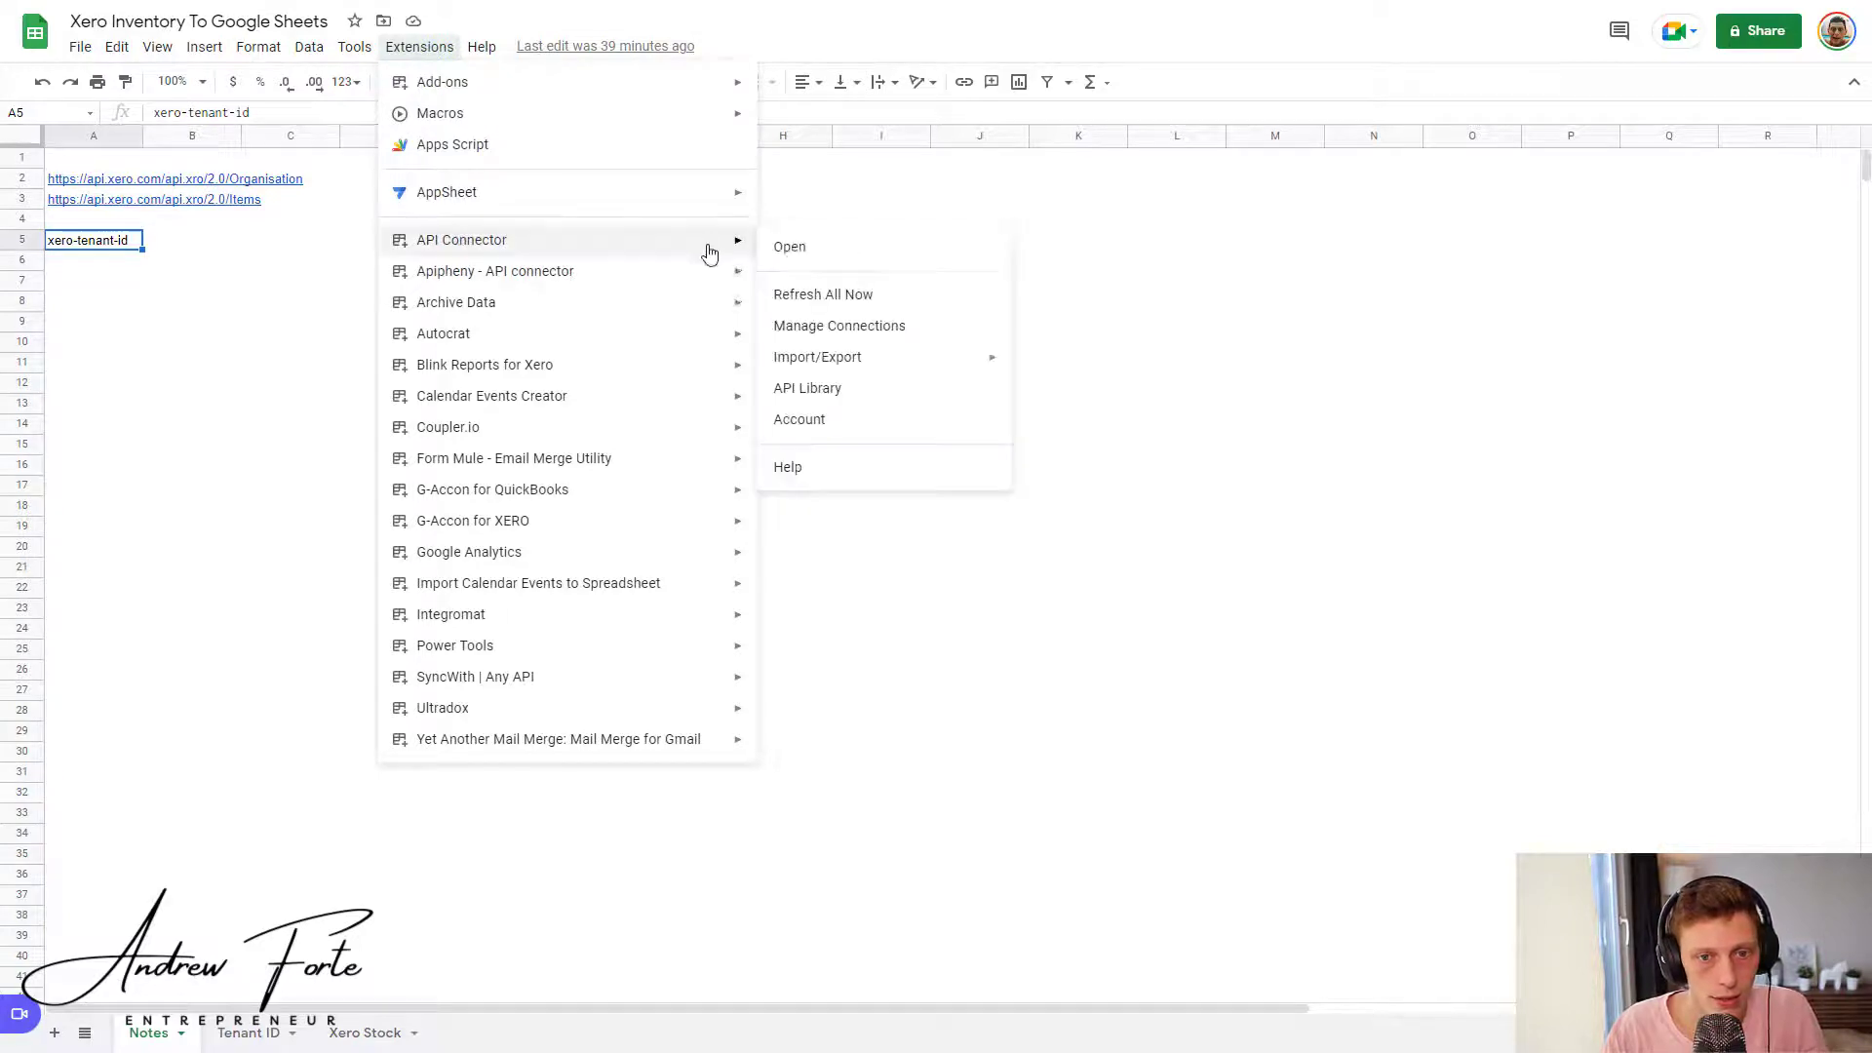
left_click(794, 250)
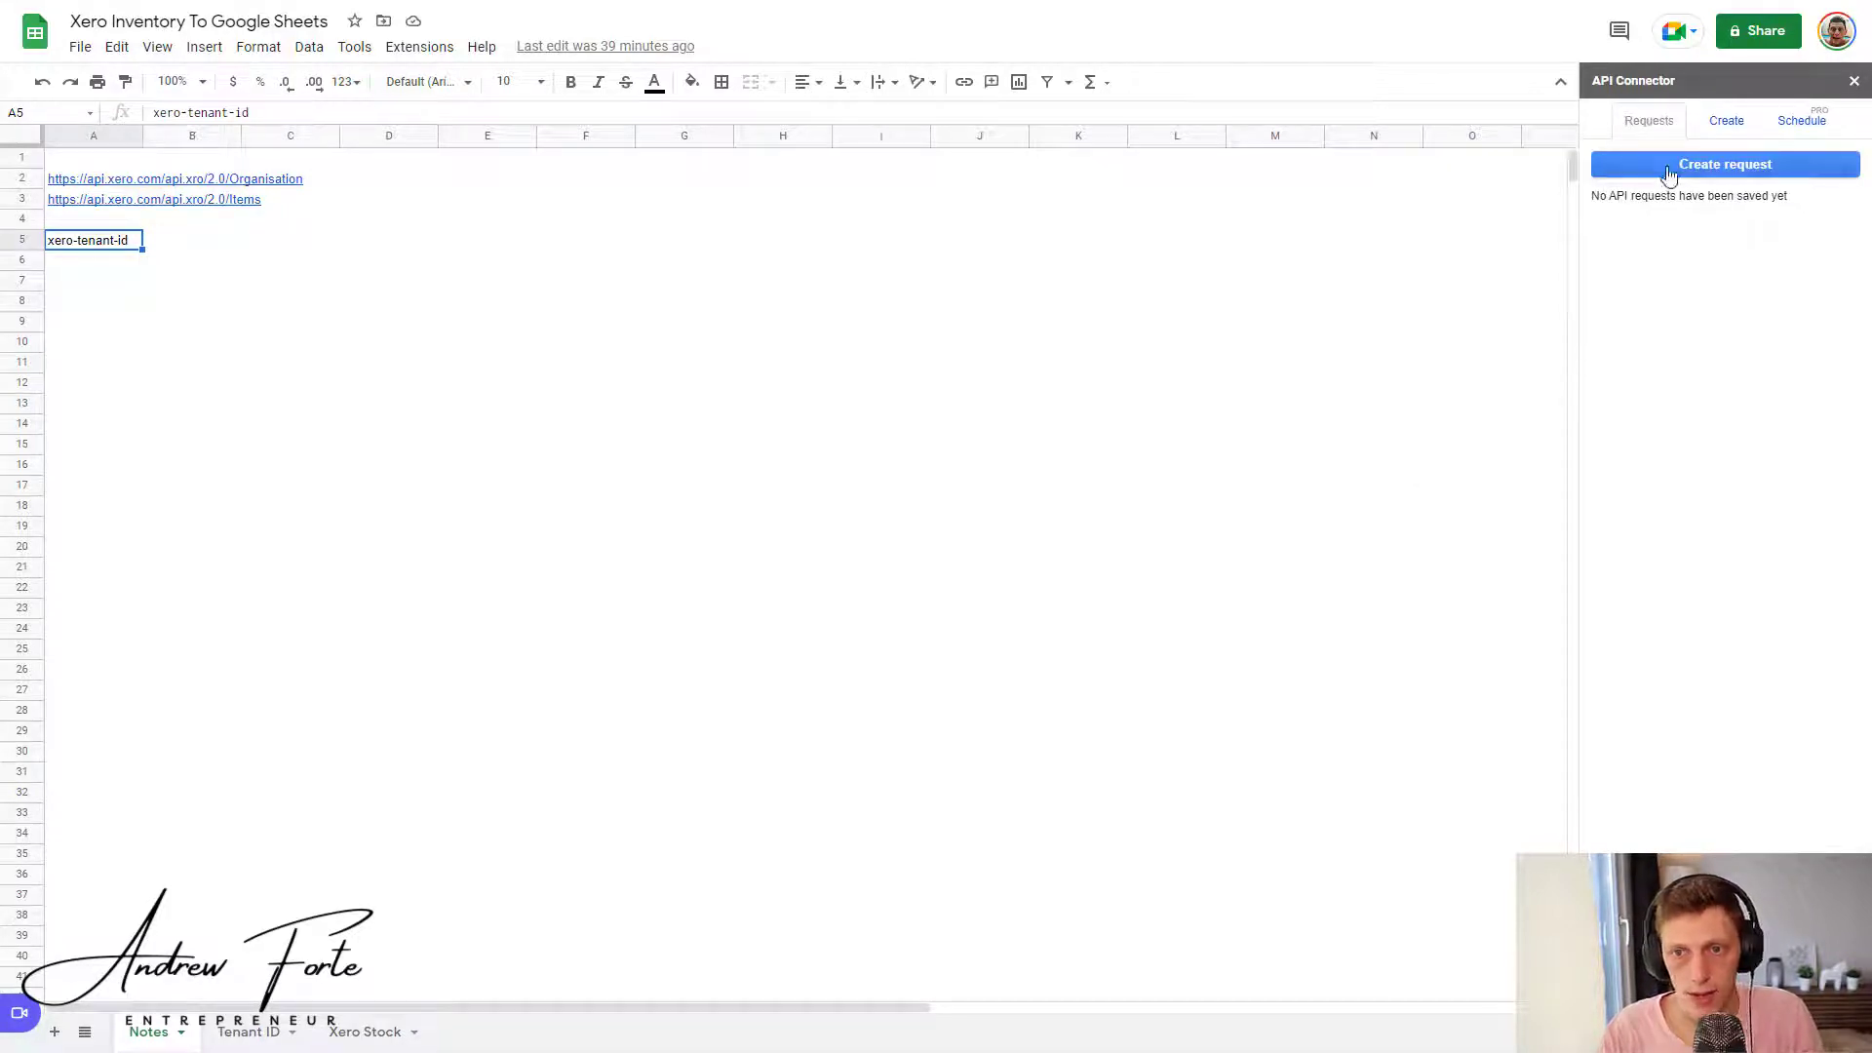
left_click(1669, 175)
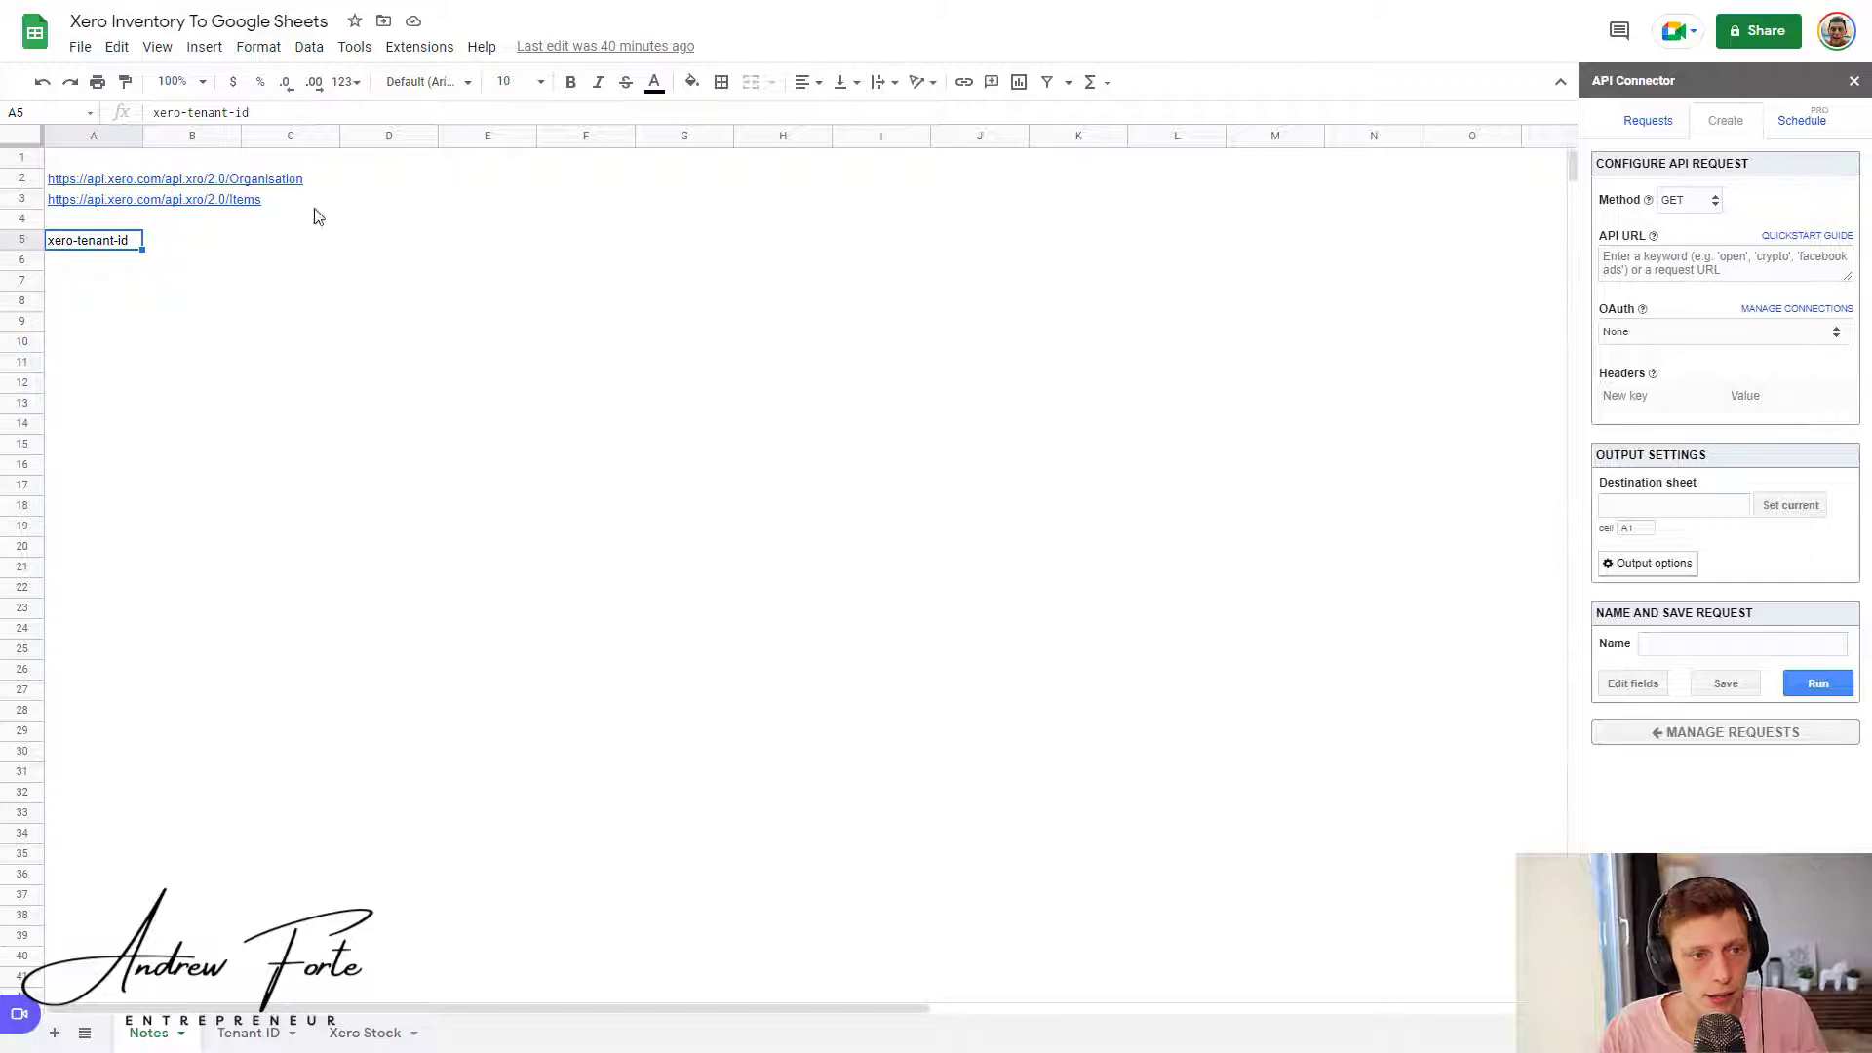
Step: Review the Items URL in A3 and the xero-tenant-id note in A5
left_click(191, 205)
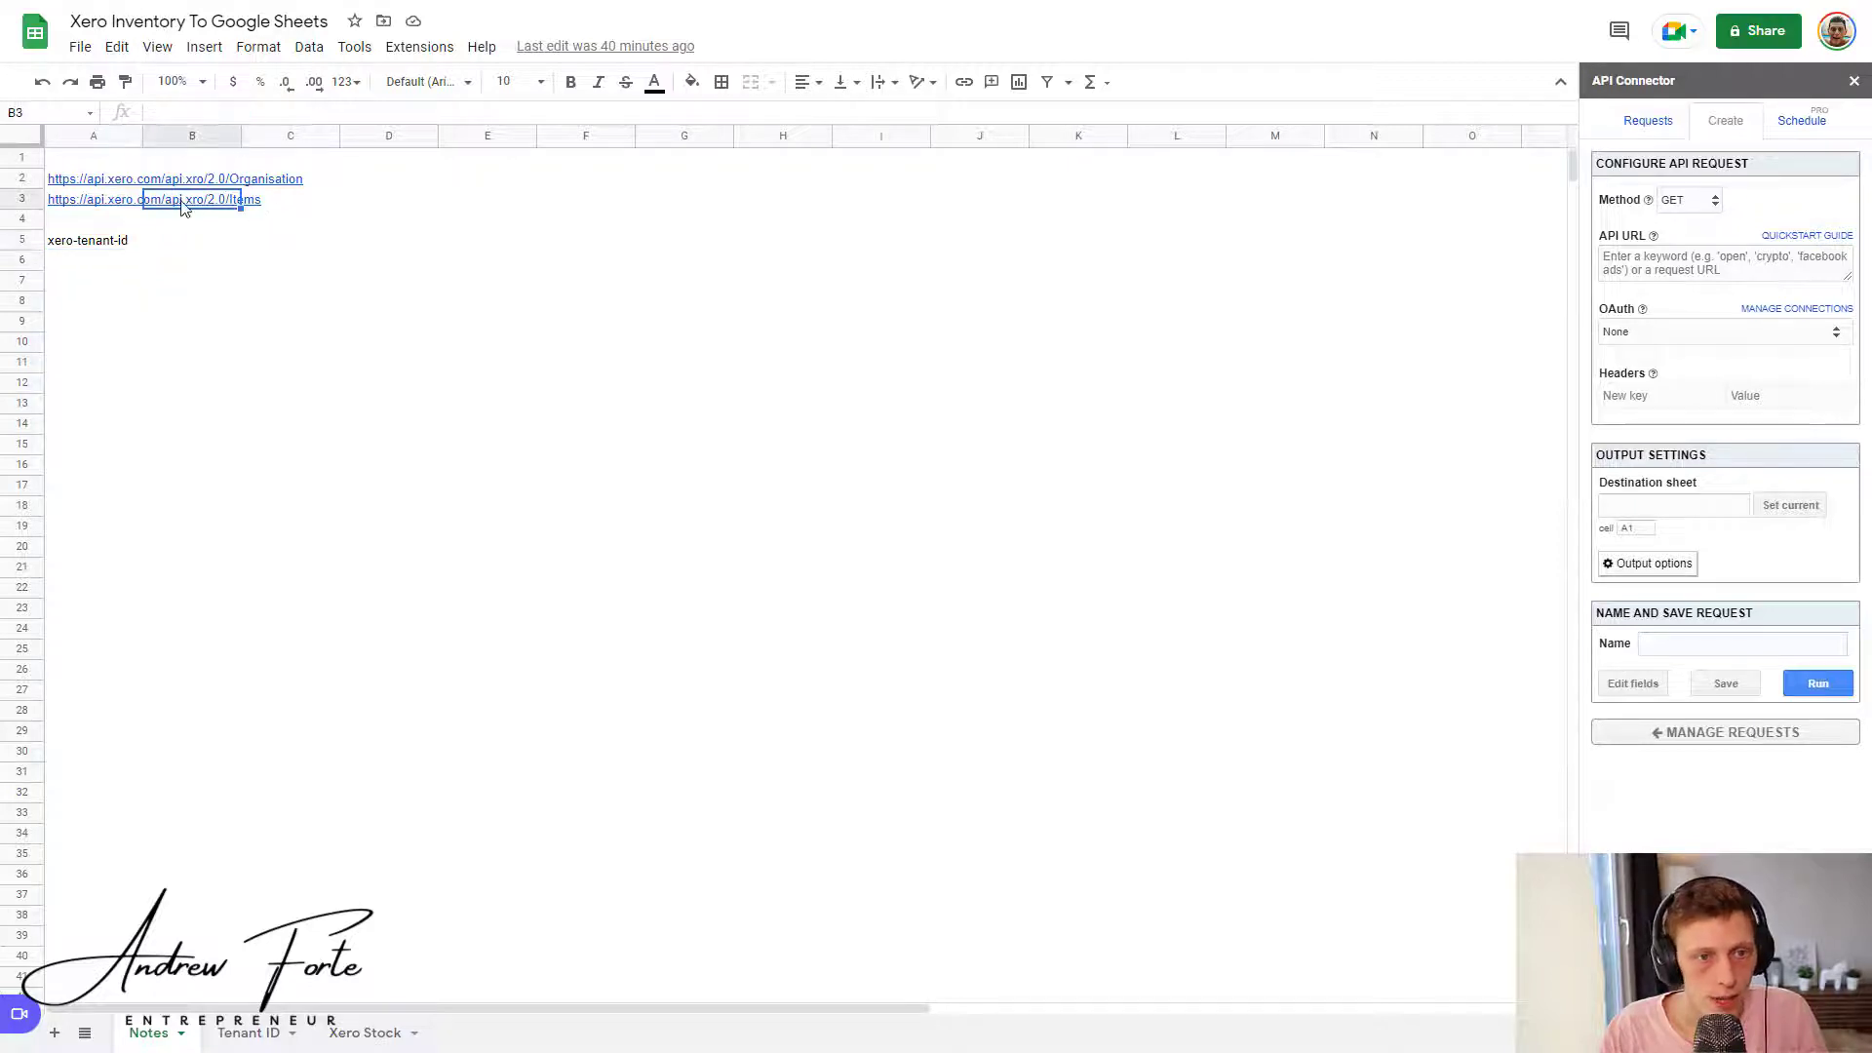
left_click(61, 205)
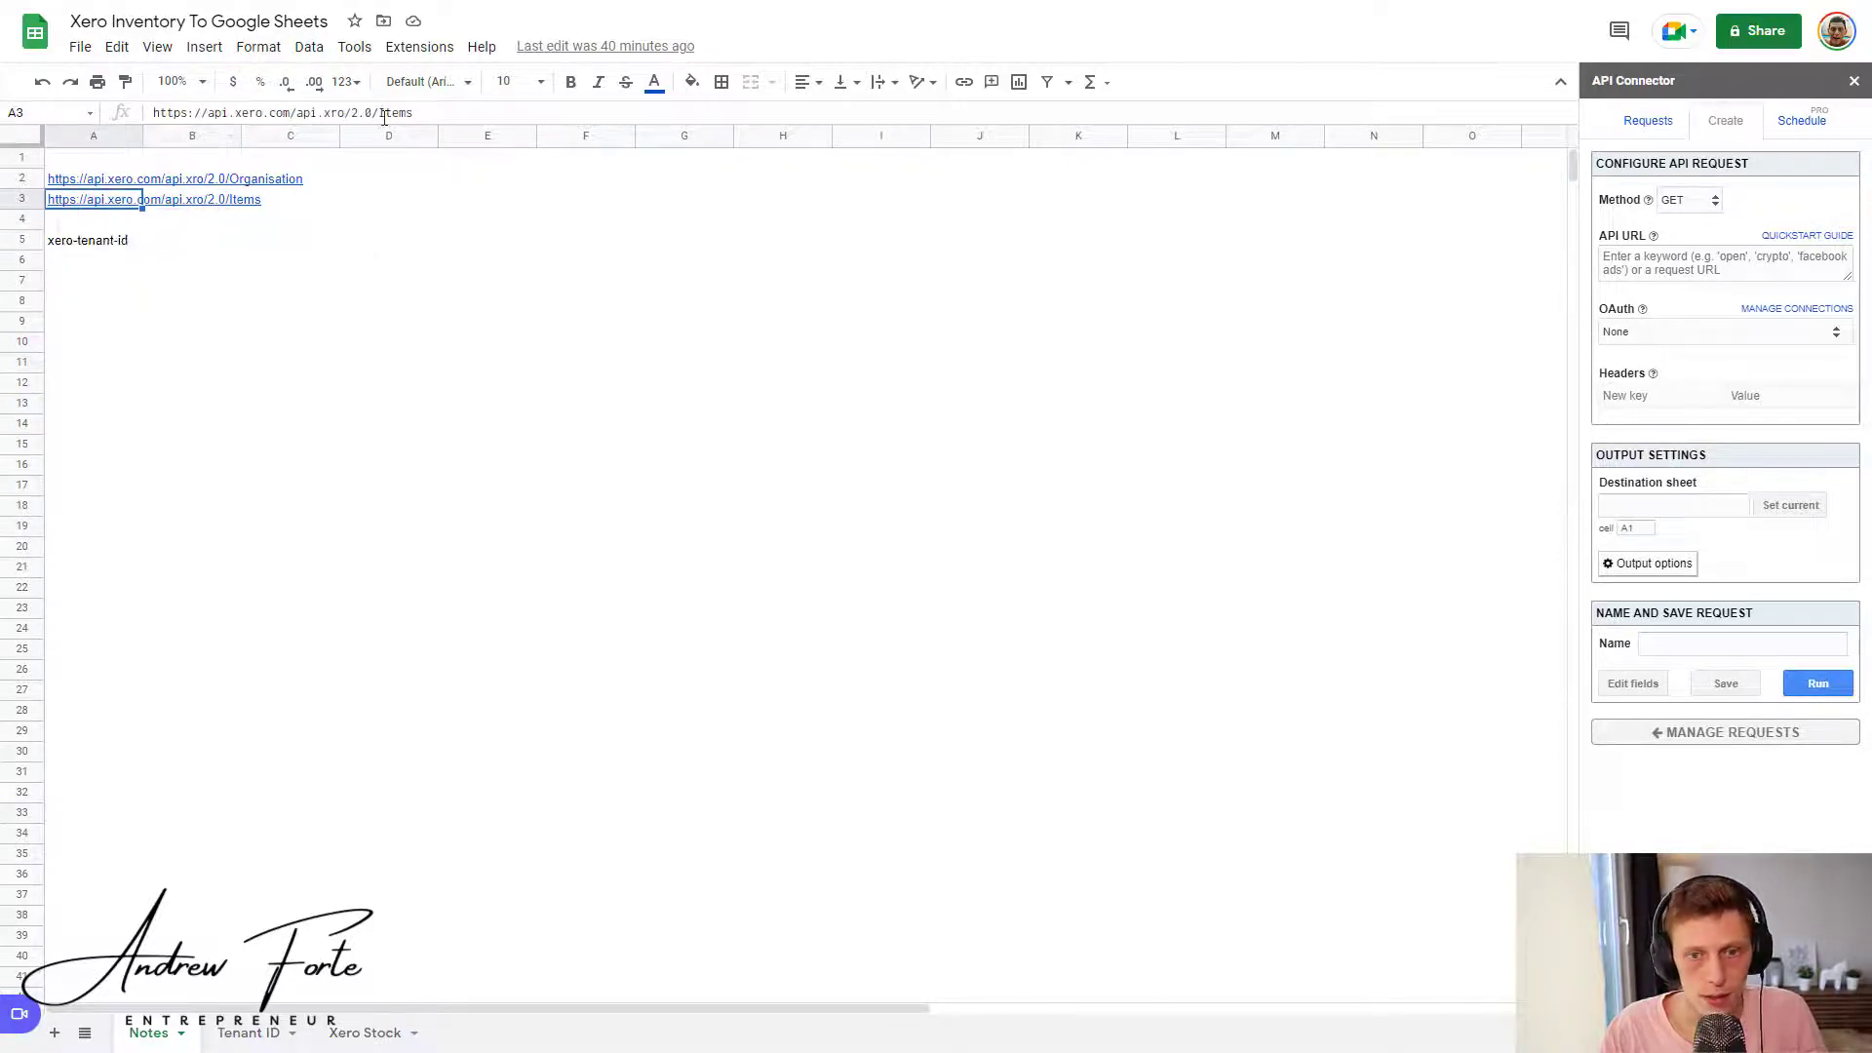
left_click(1744, 398)
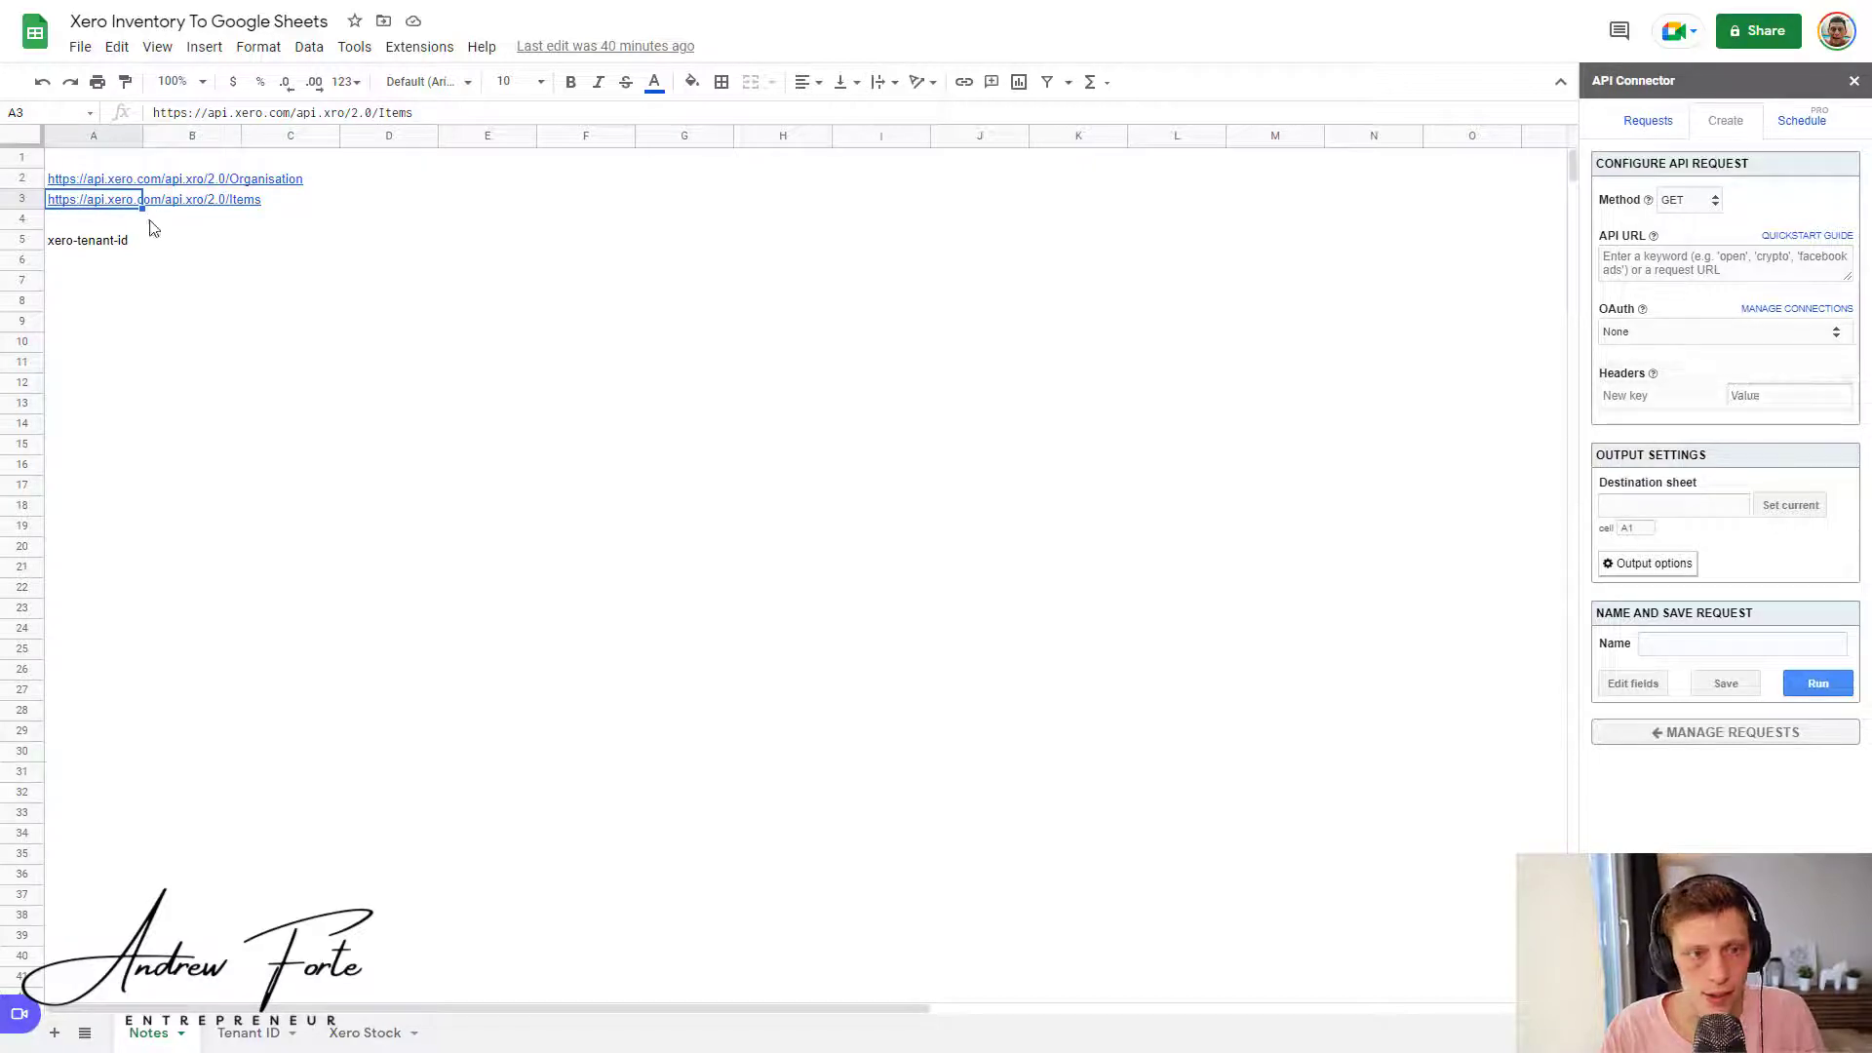
left_click(82, 242)
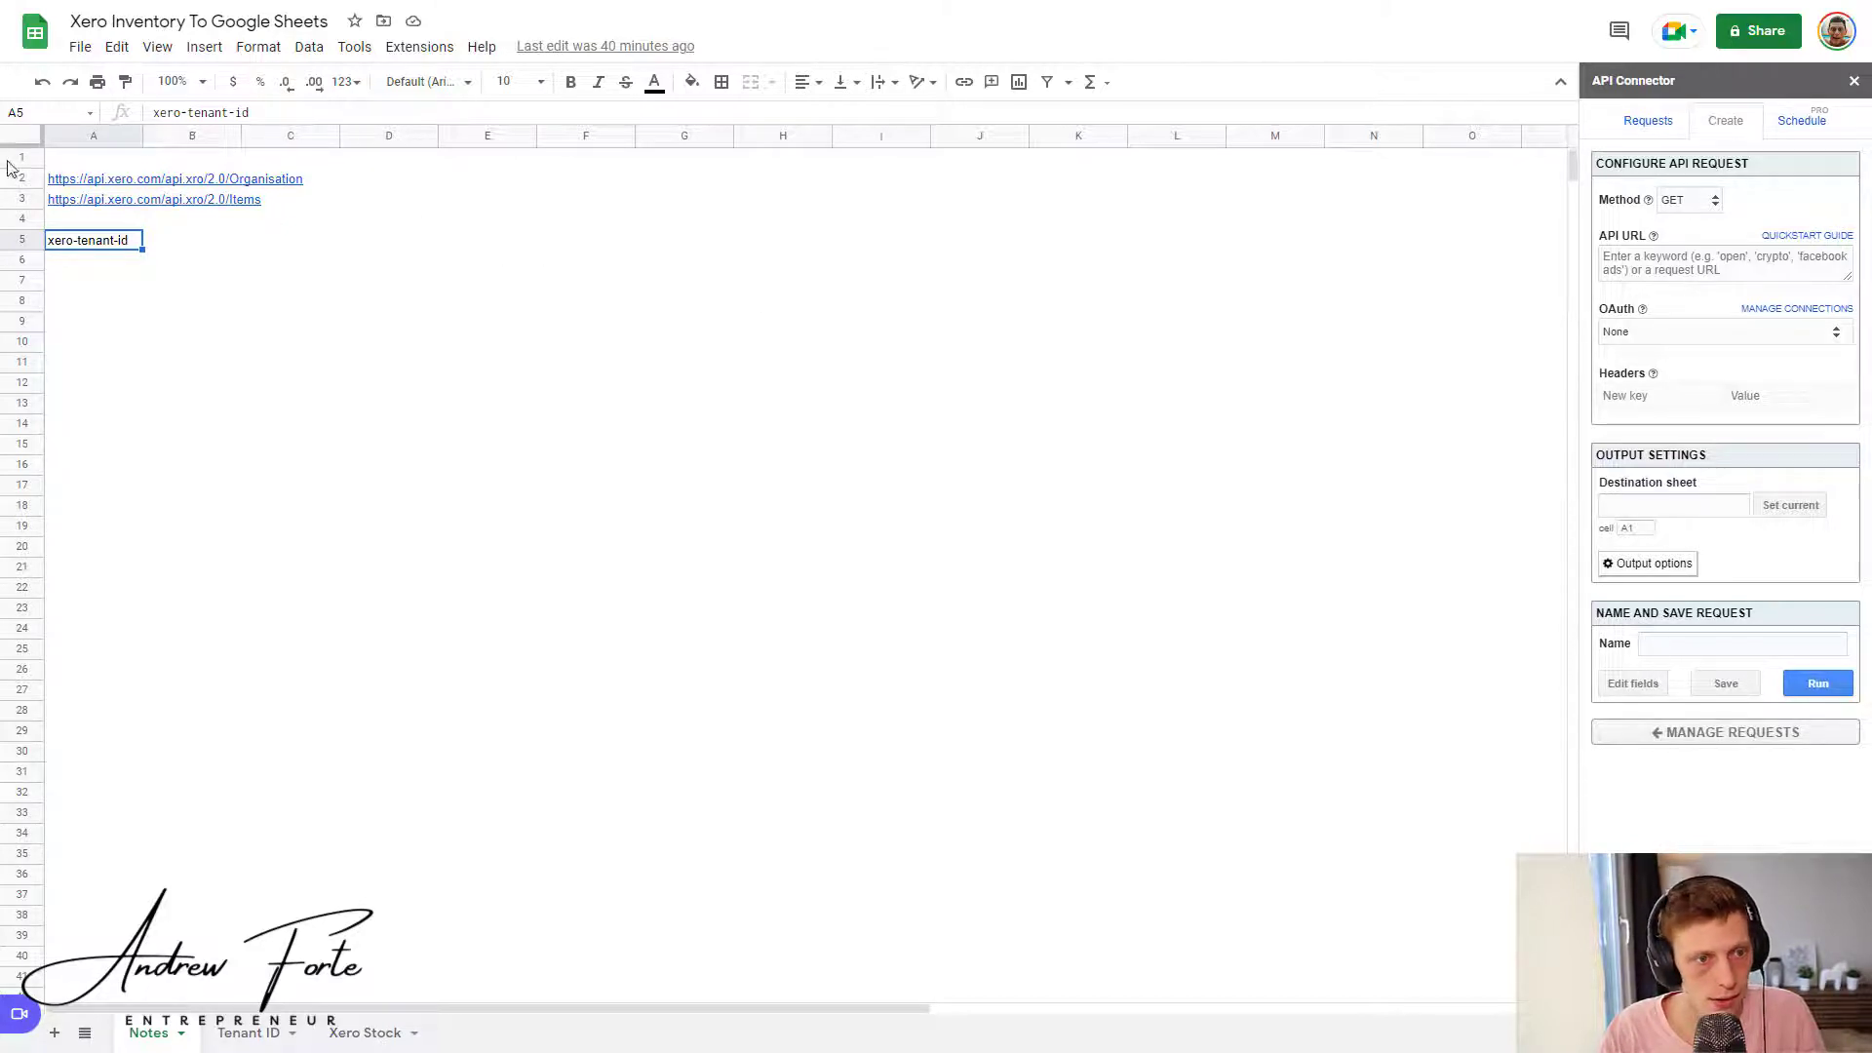
Step: Paste the Organisation URL from cell A2 into the request's API URL field
left_click(113, 185)
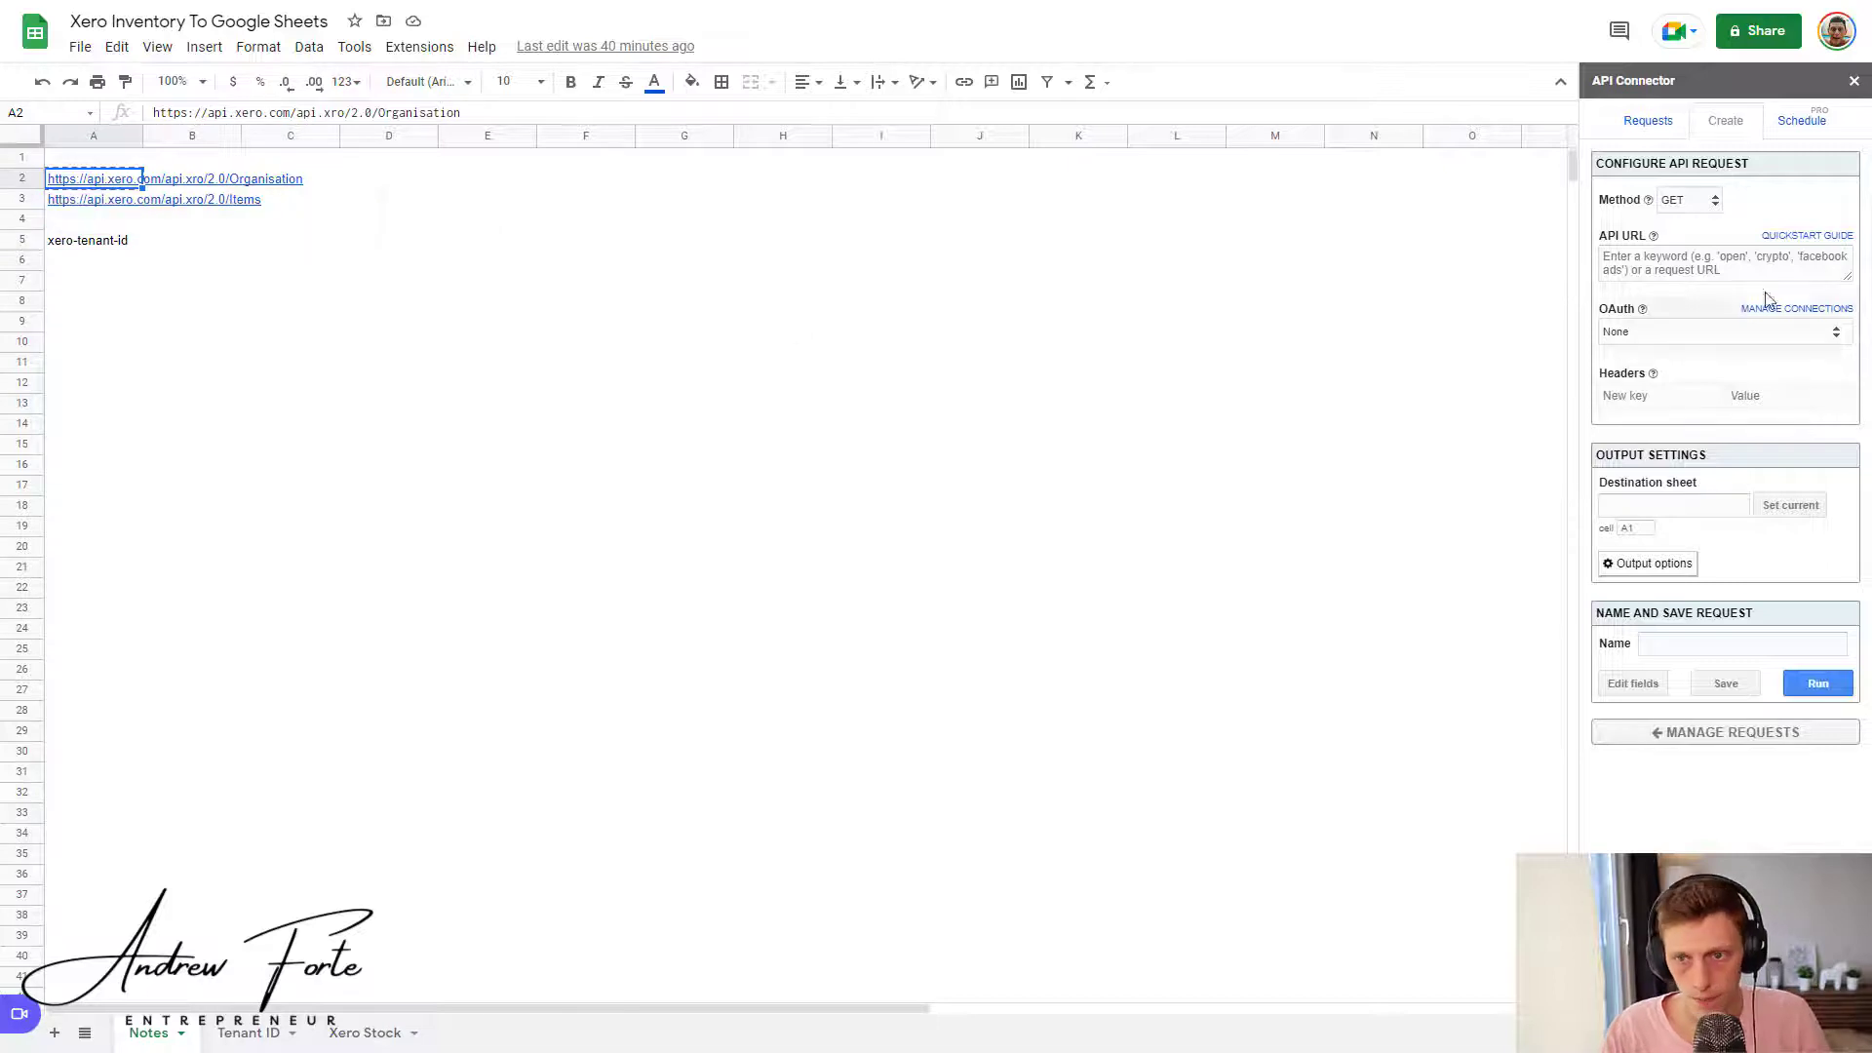
left_click(1734, 265)
type("https://api.xero.com/api.xro/2.0/Organisation")
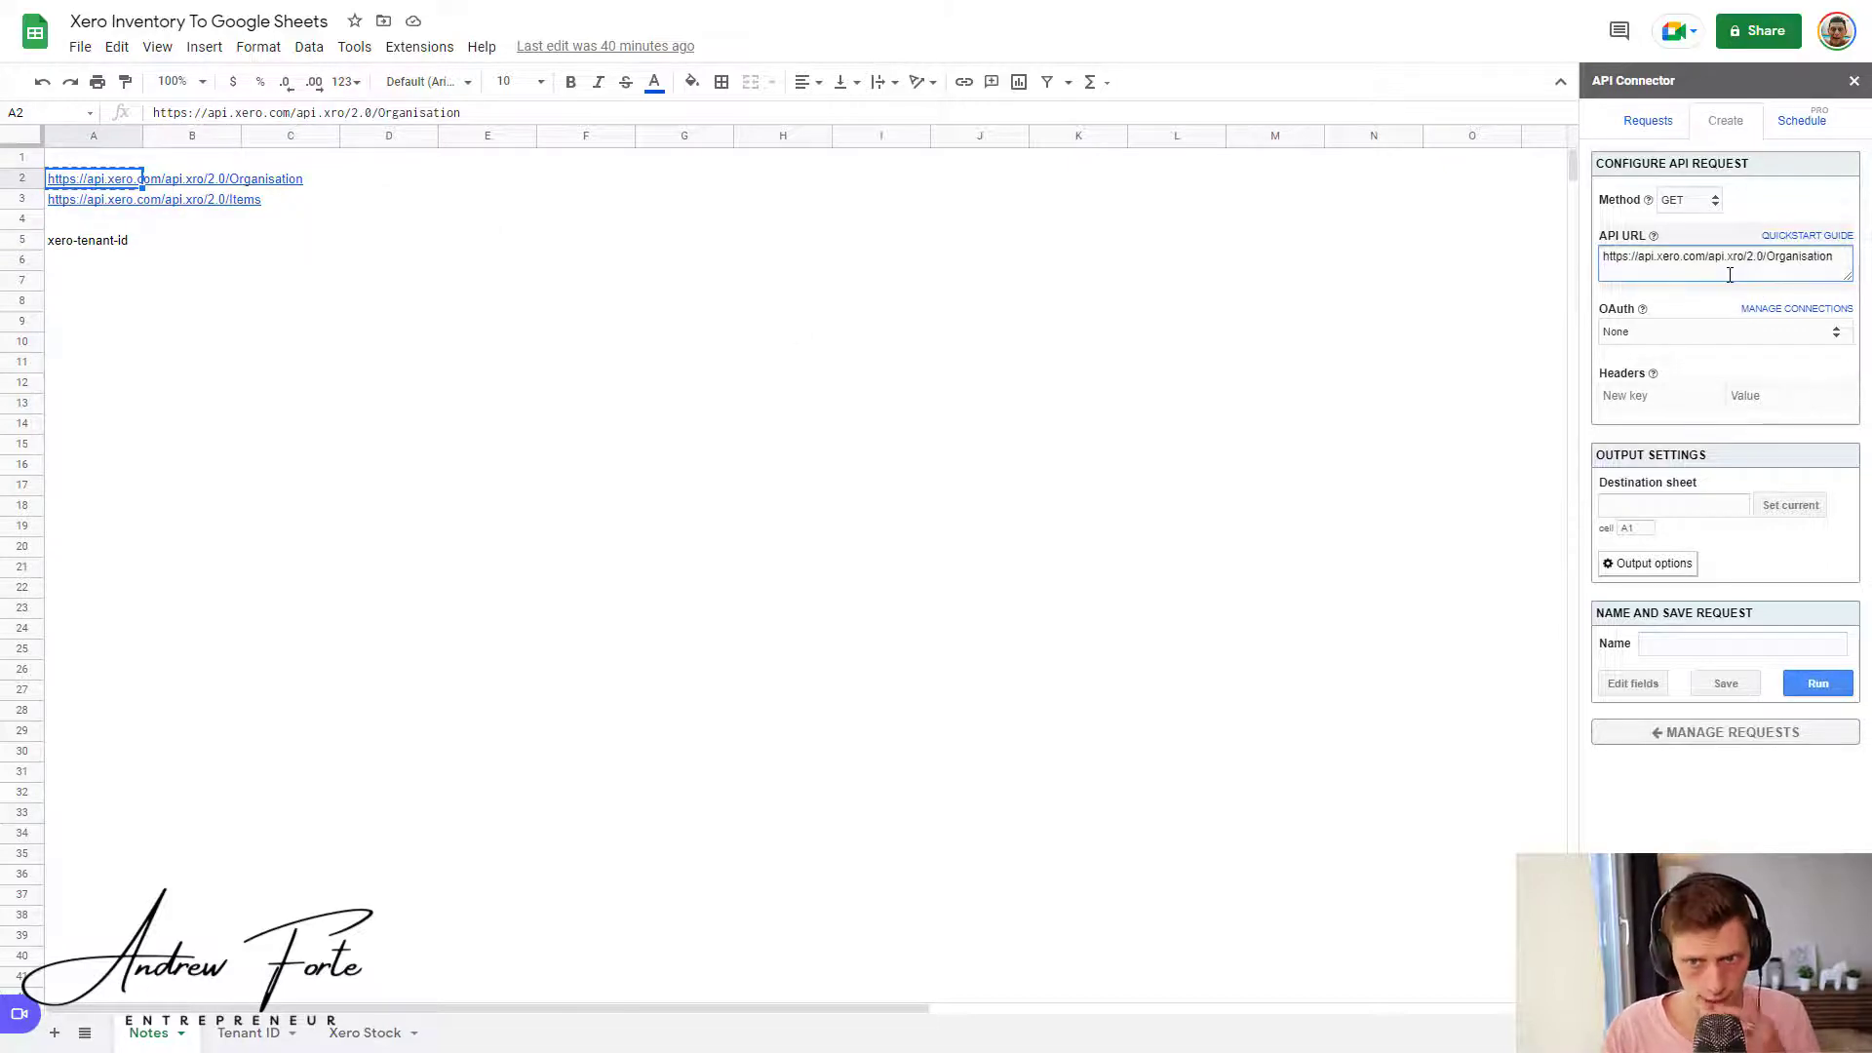
Step: Select the Xero connection in the OAuth dropdown
left_click(1729, 336)
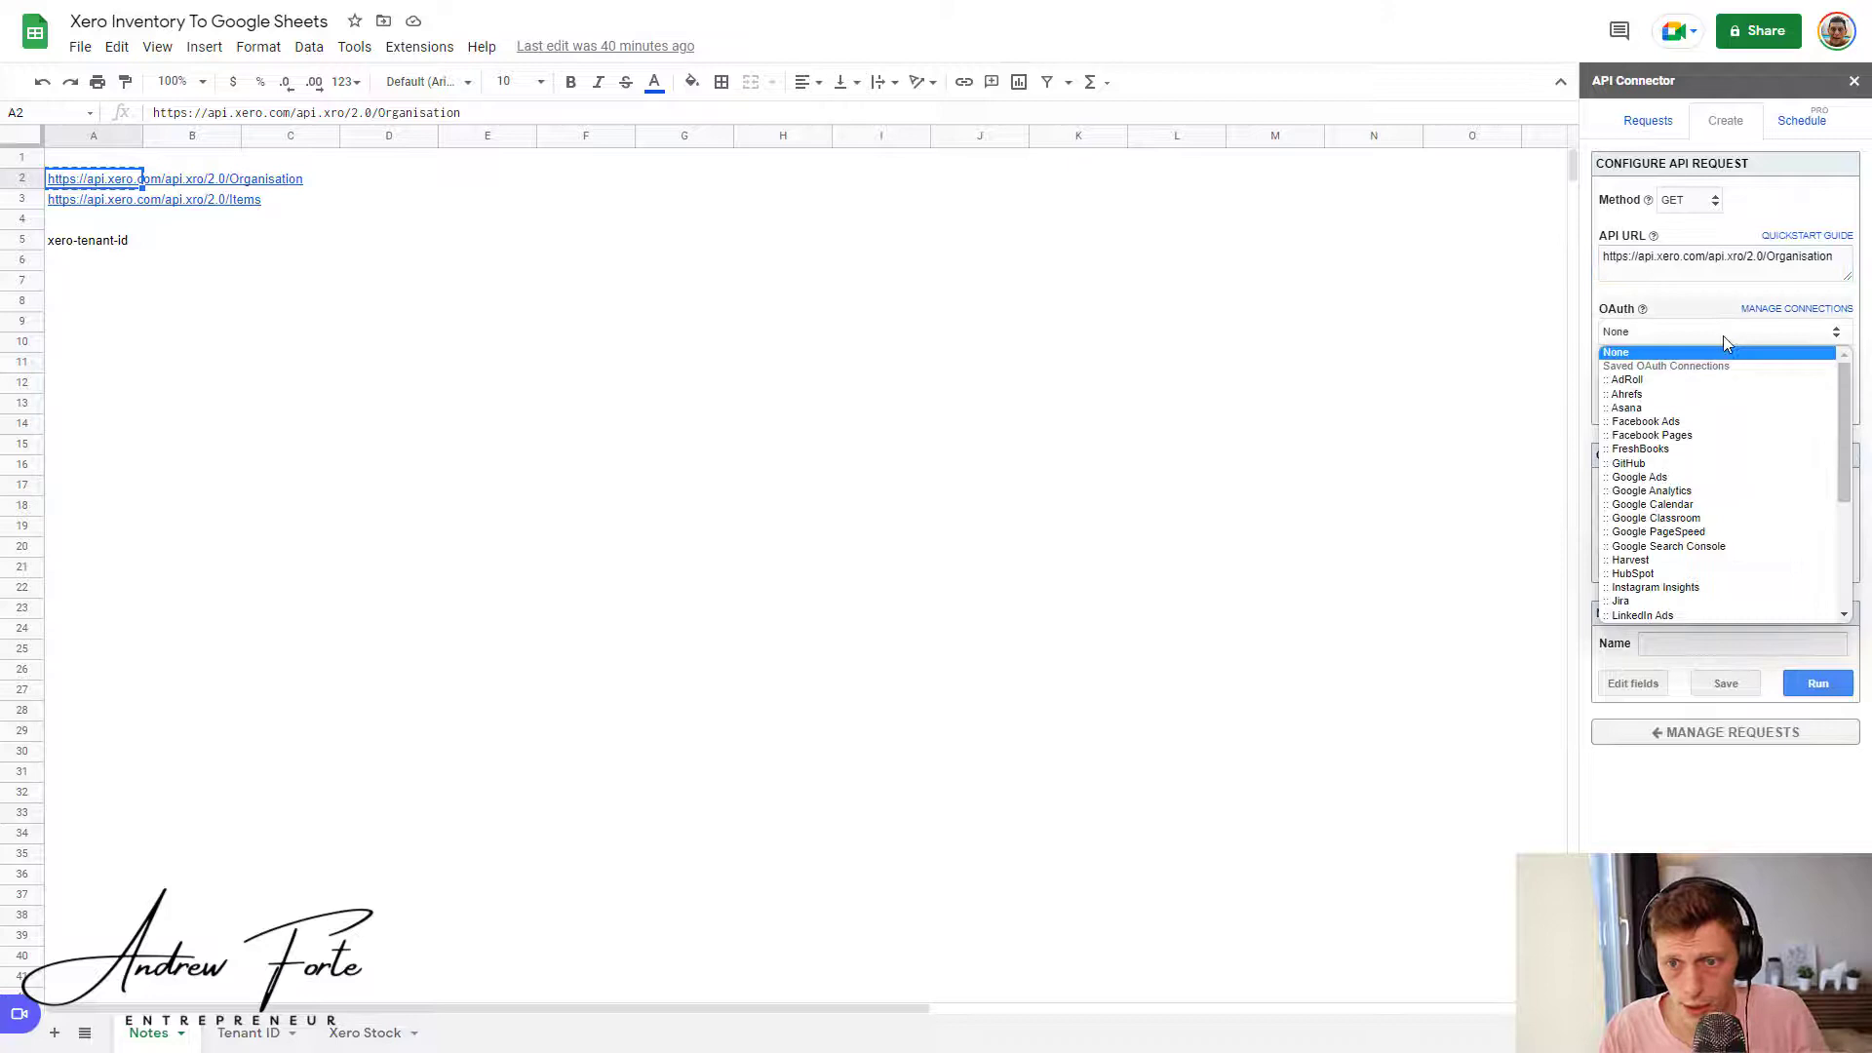
left_click(1723, 336)
left_click(1720, 331)
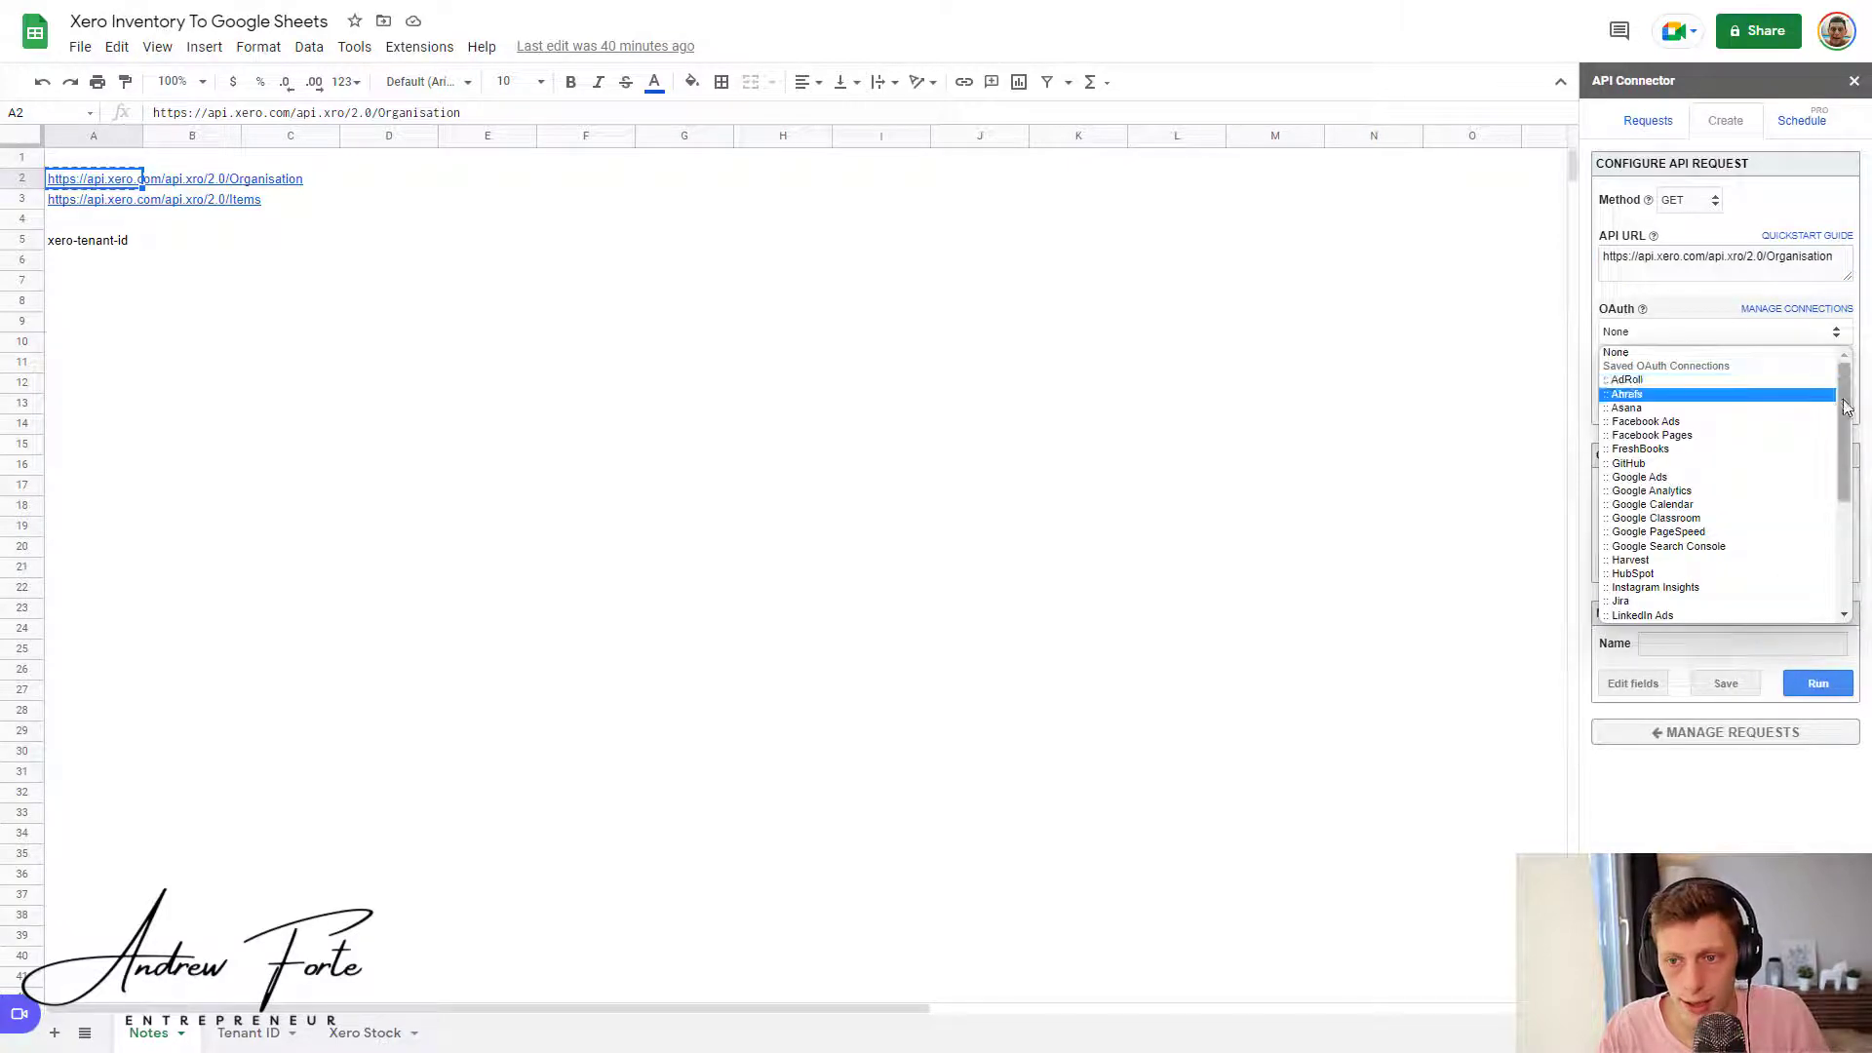
scroll(1687, 410, "down", 5)
left_click(1681, 588)
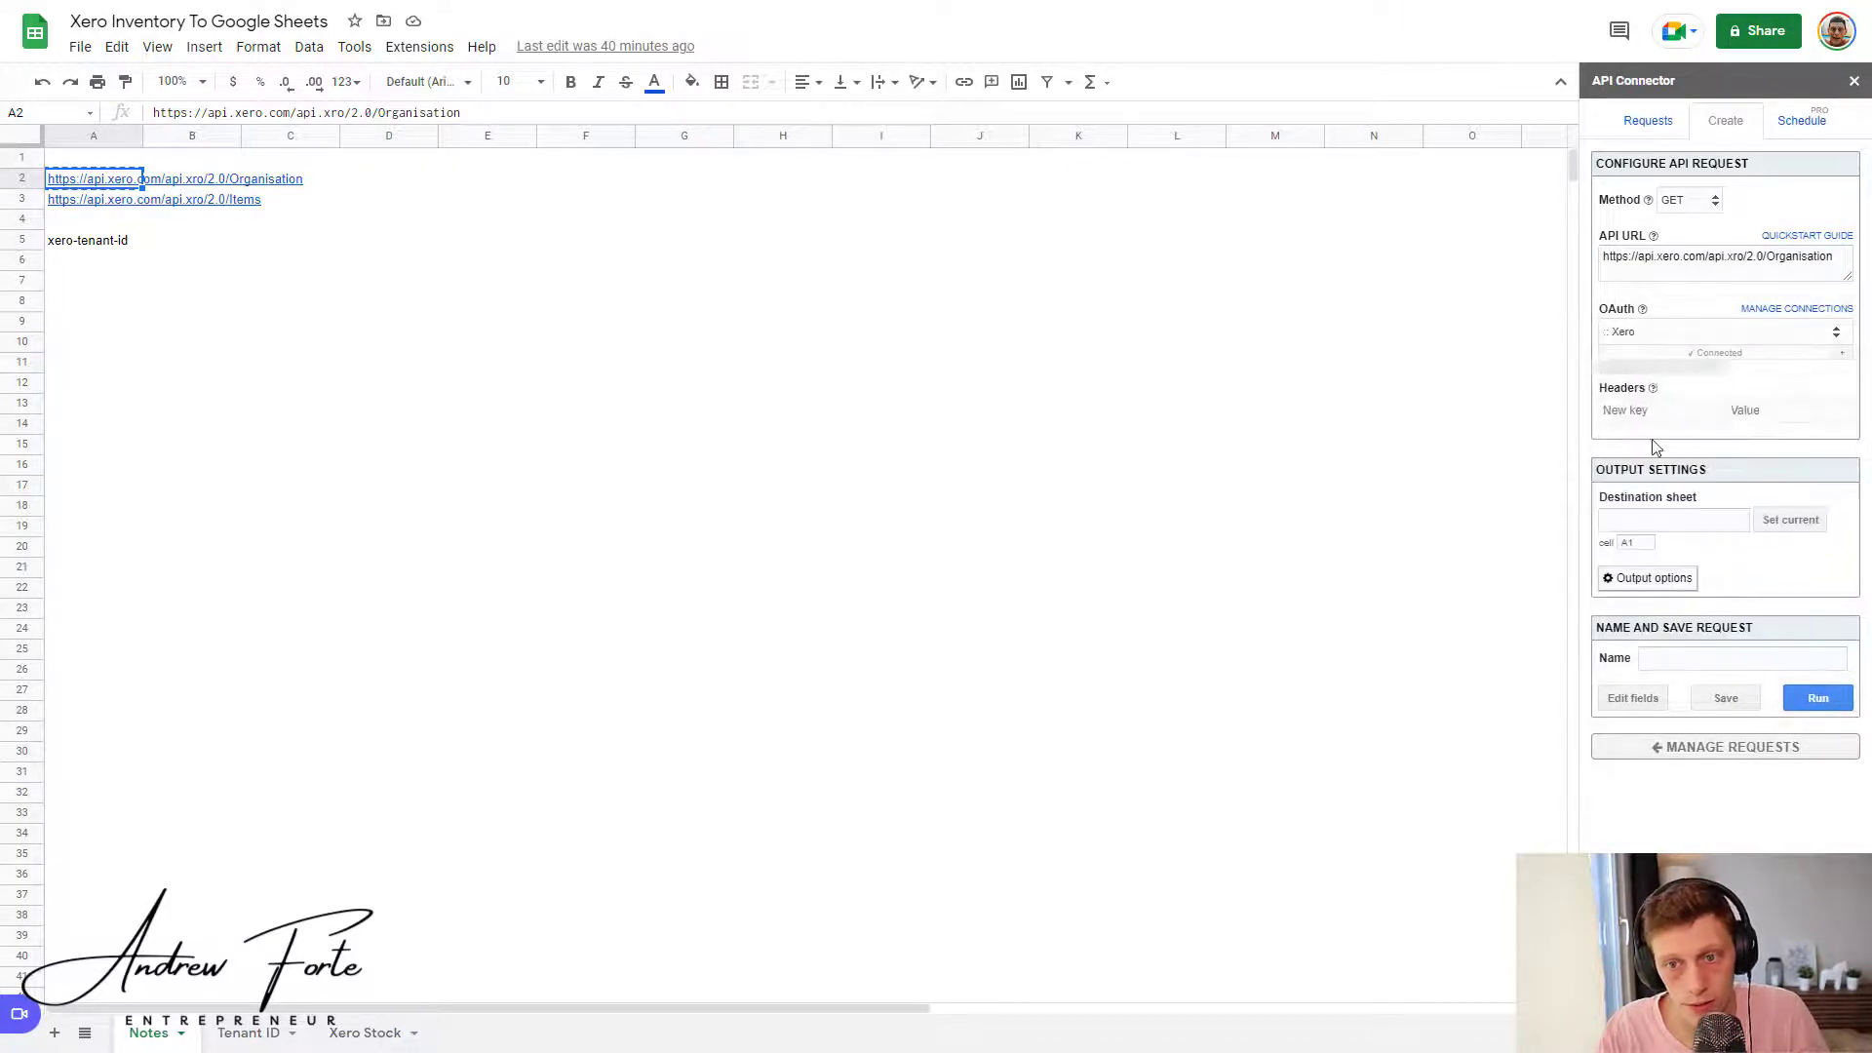
Step: Send output to Tenant ID cell A1, save the request as 'ID', and run it
left_click(249, 1035)
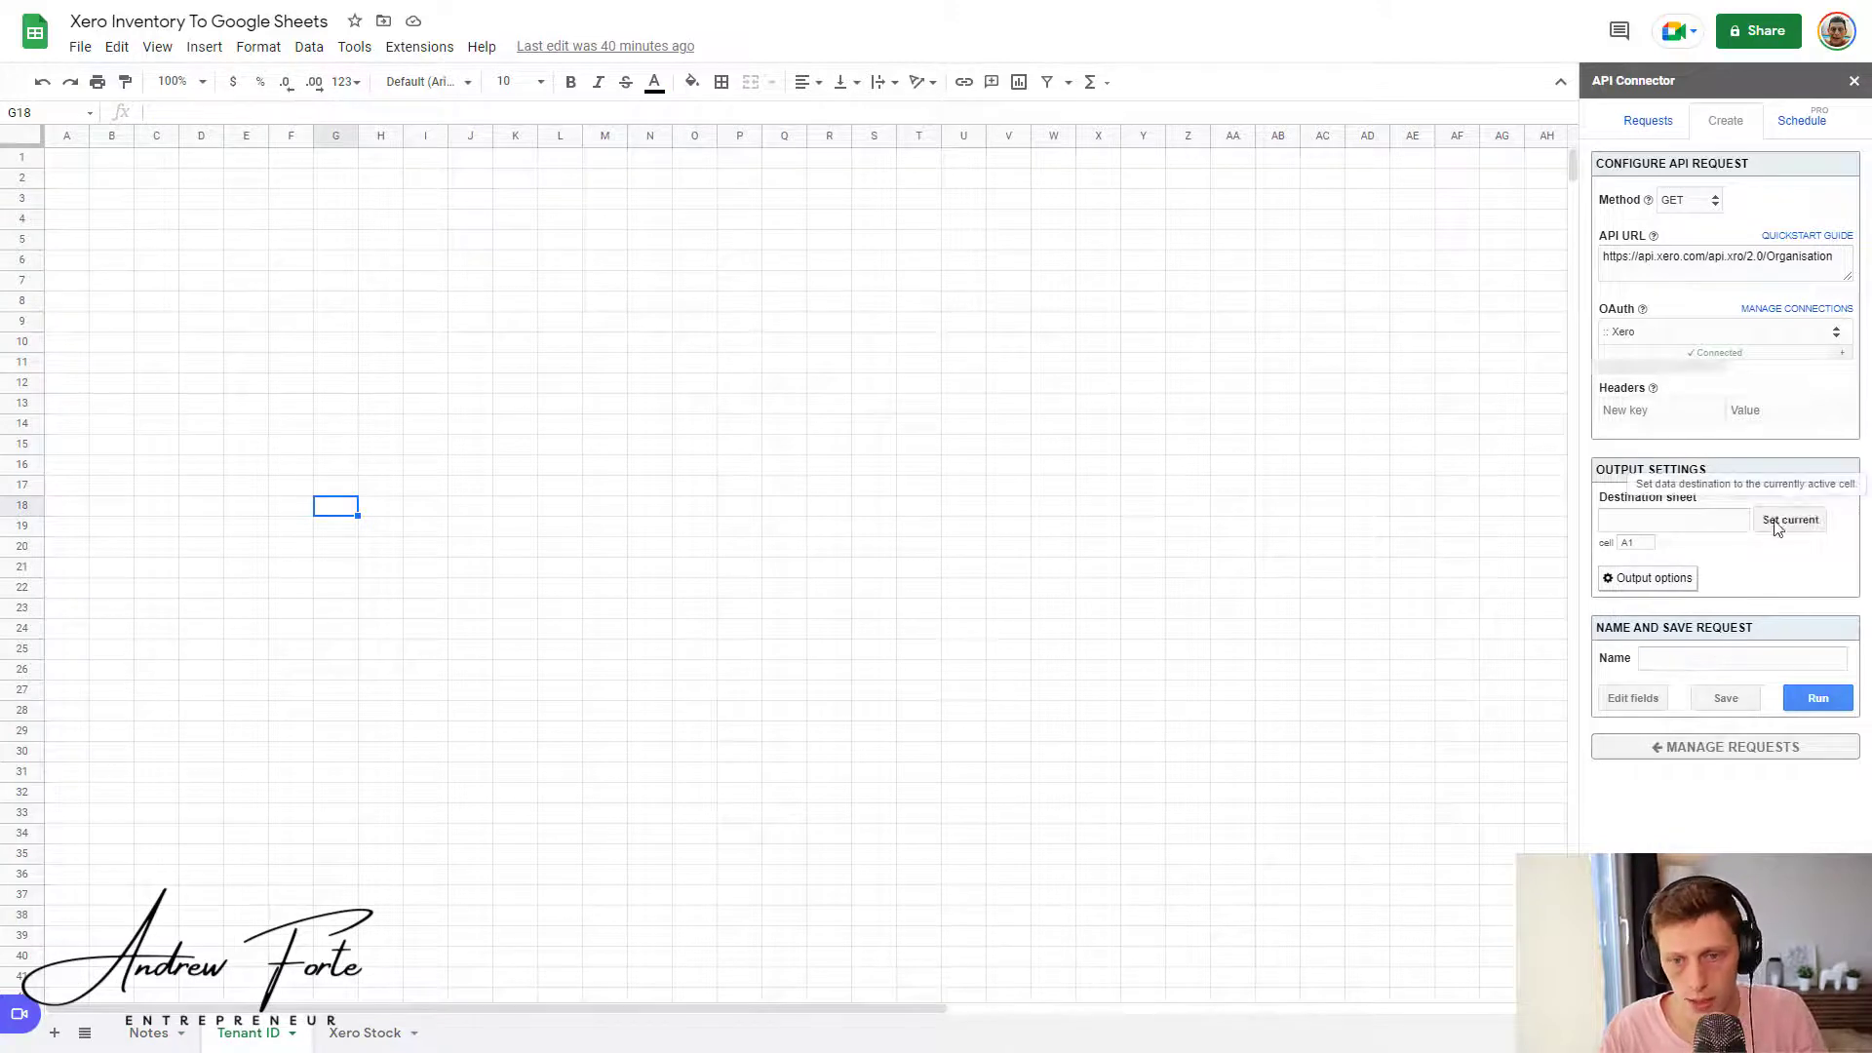
left_click(52, 164)
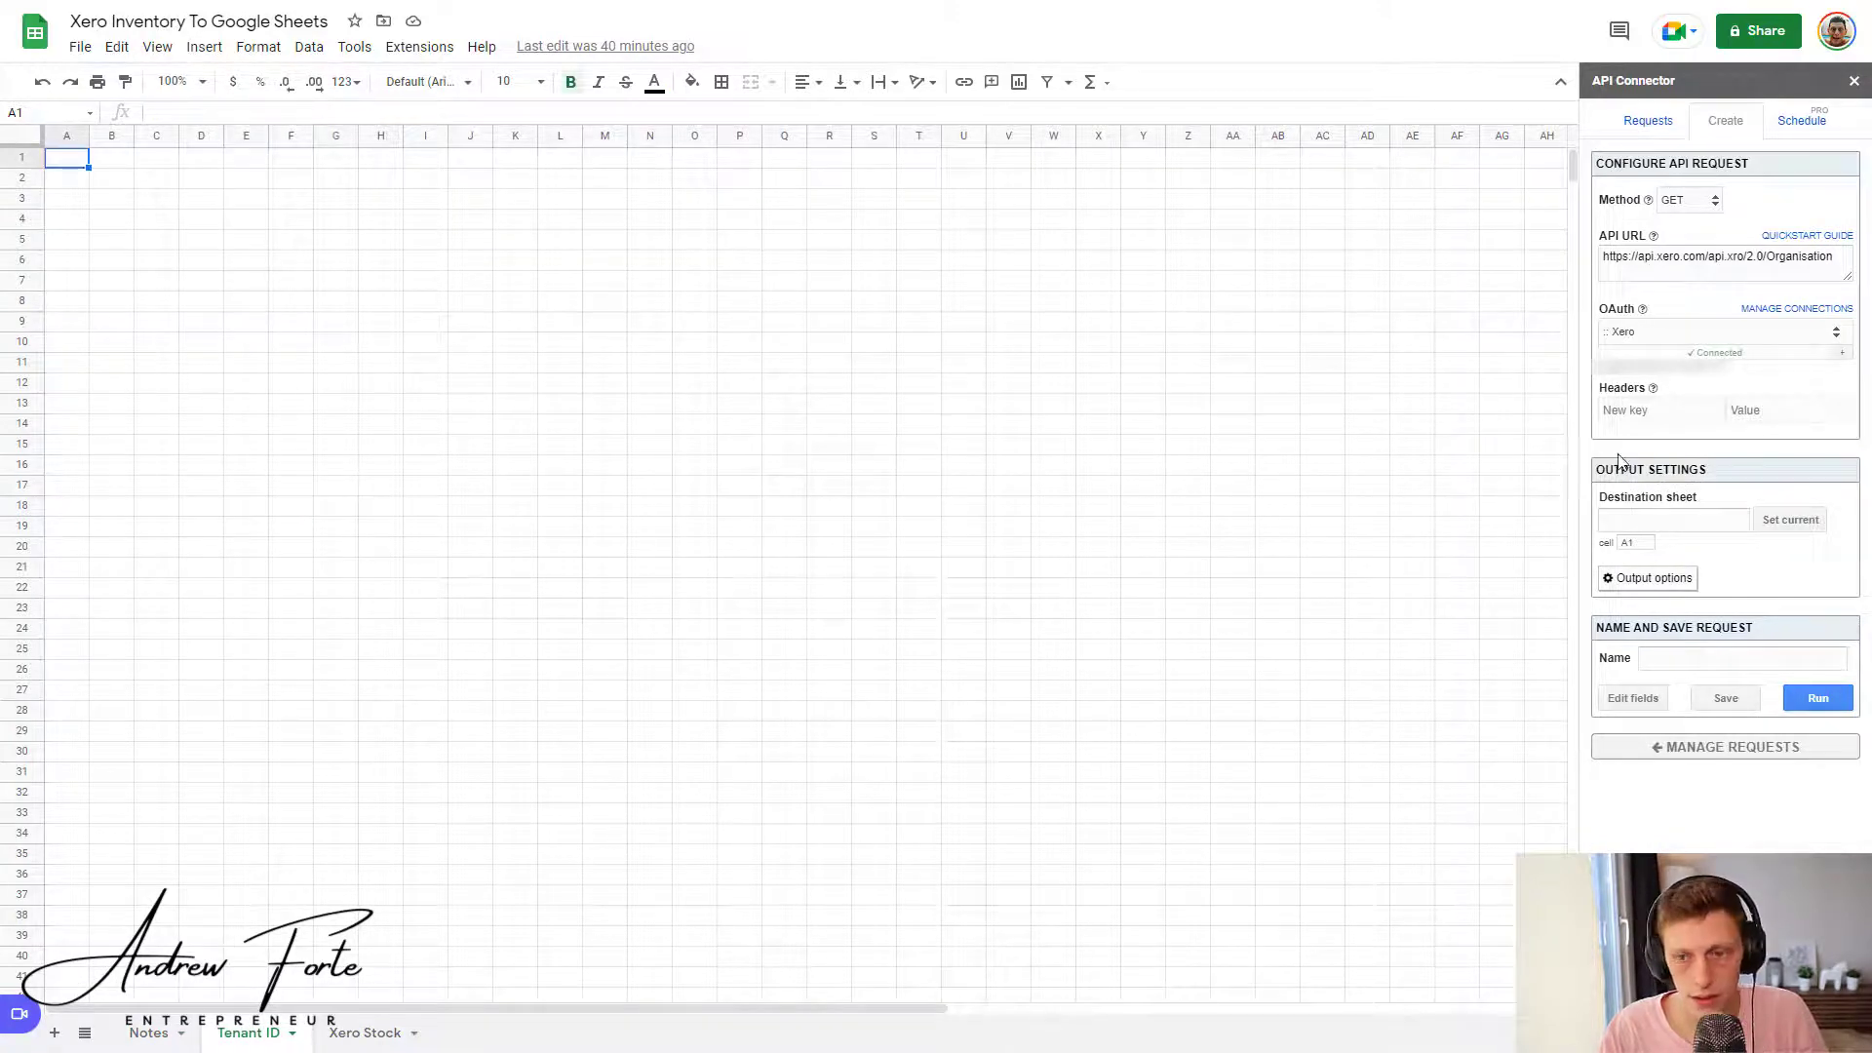
left_click(1765, 535)
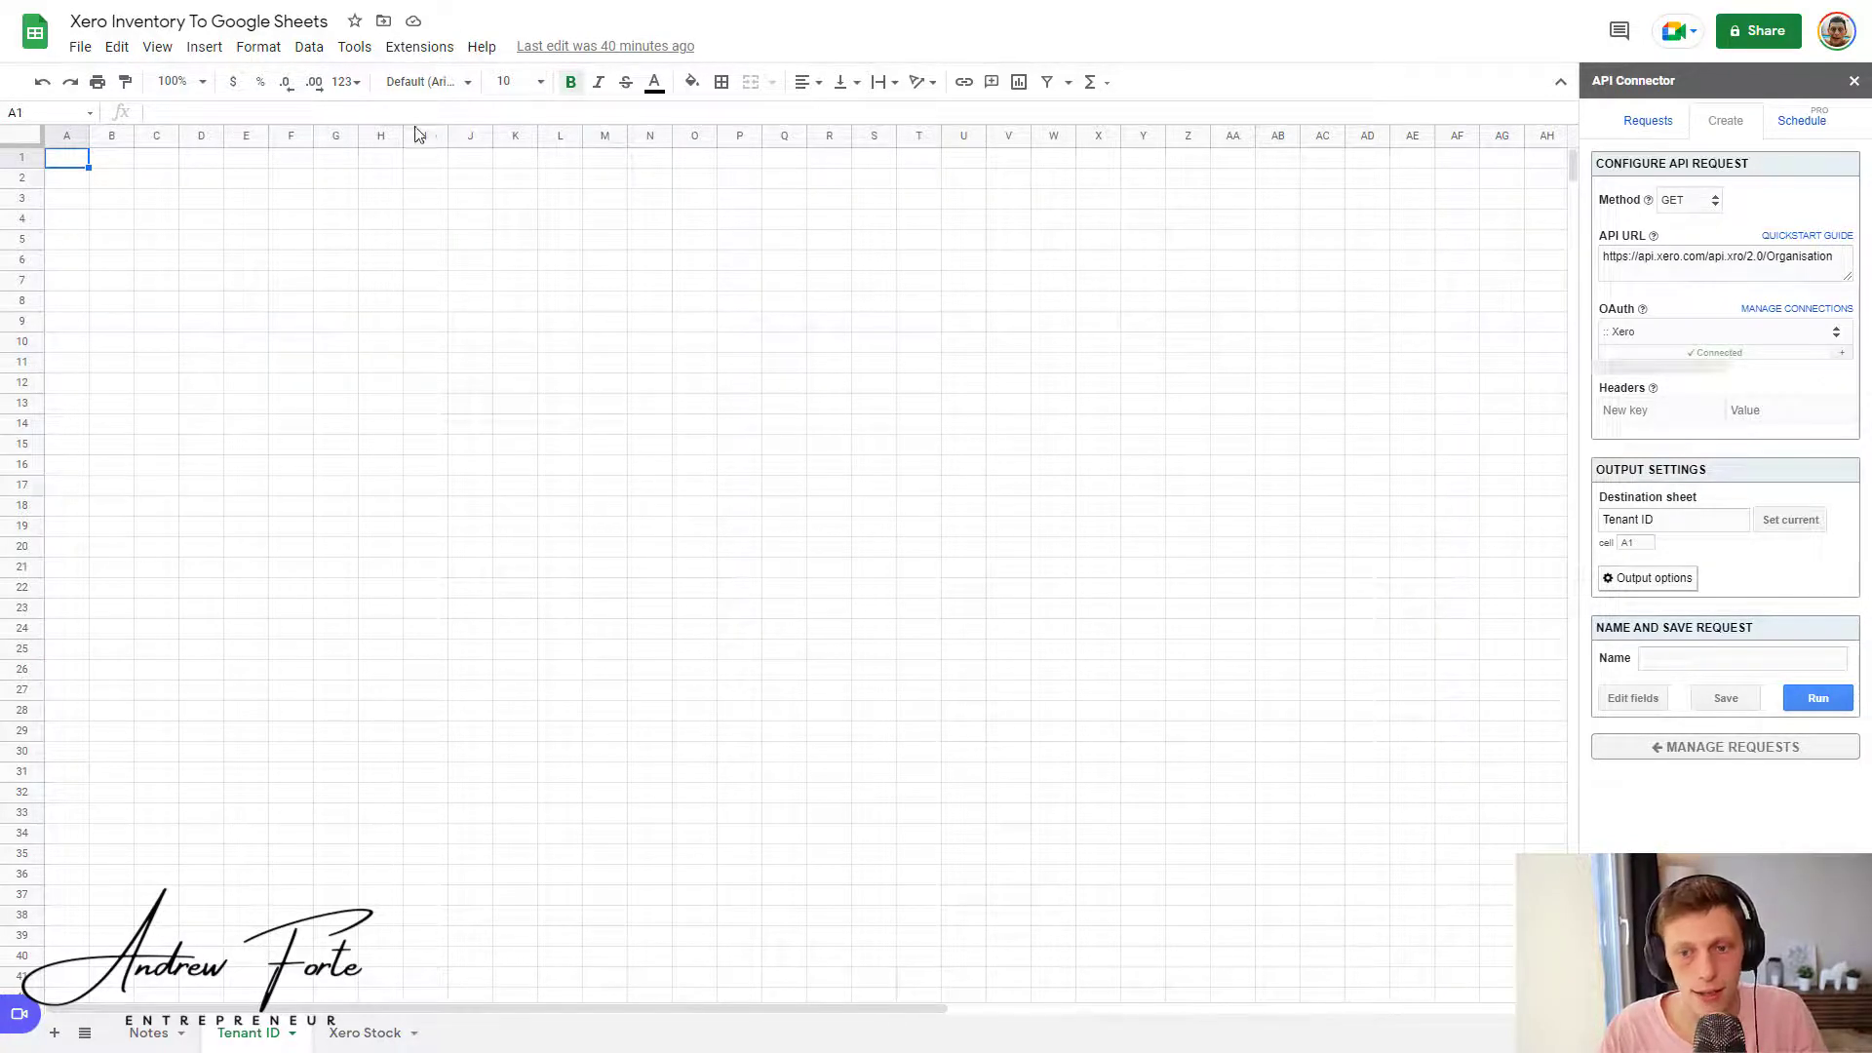
left_click(1750, 658)
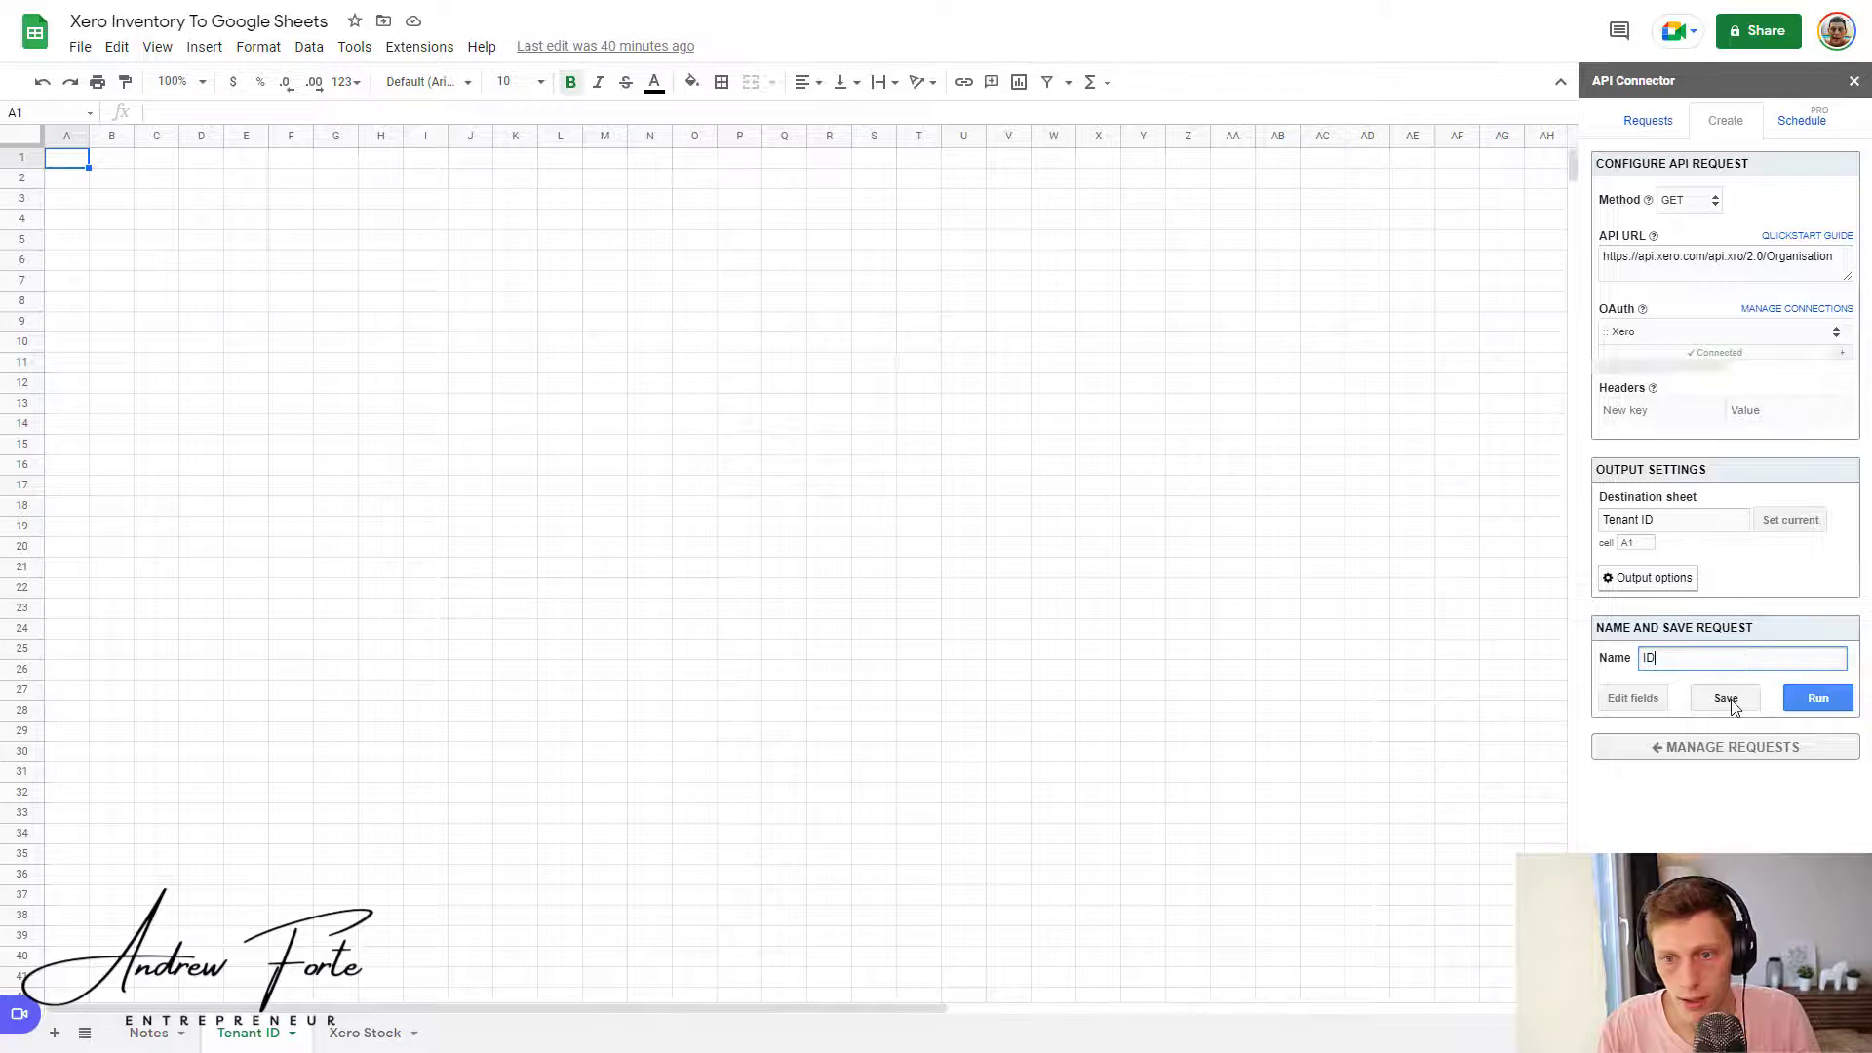
left_click(1728, 699)
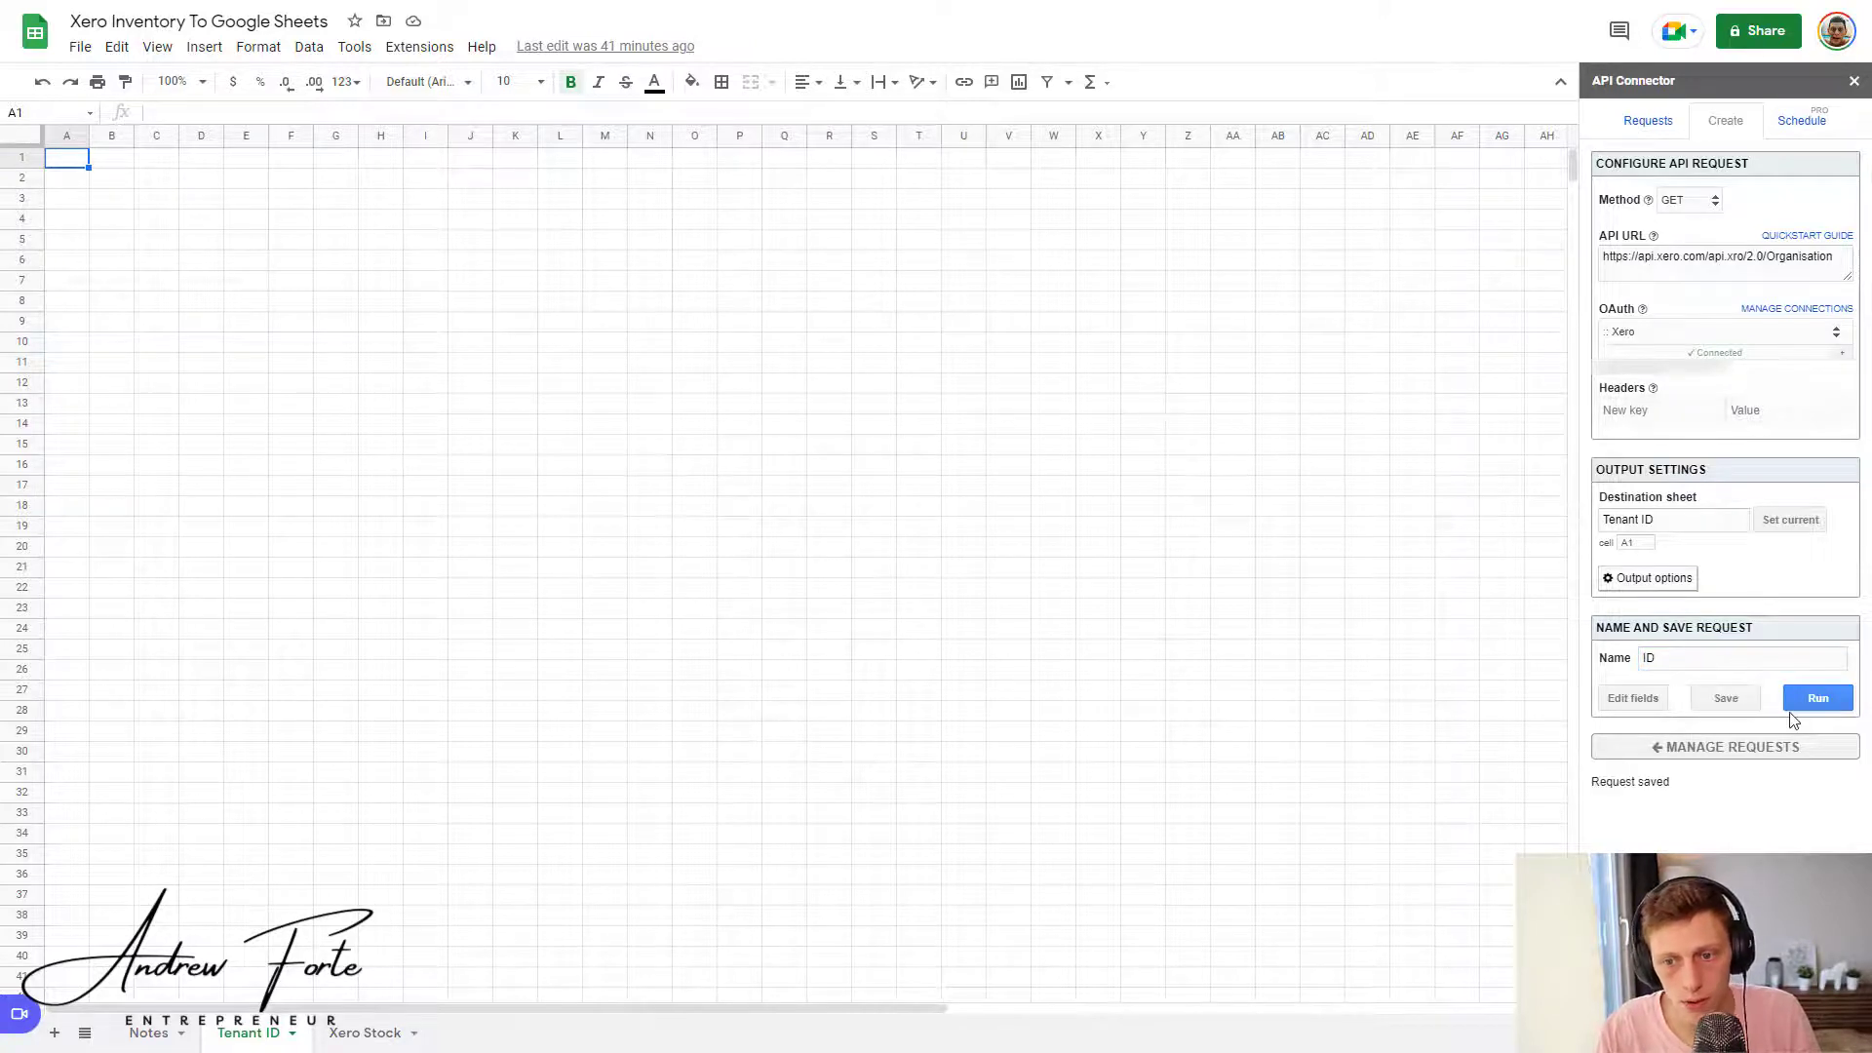
left_click(1794, 704)
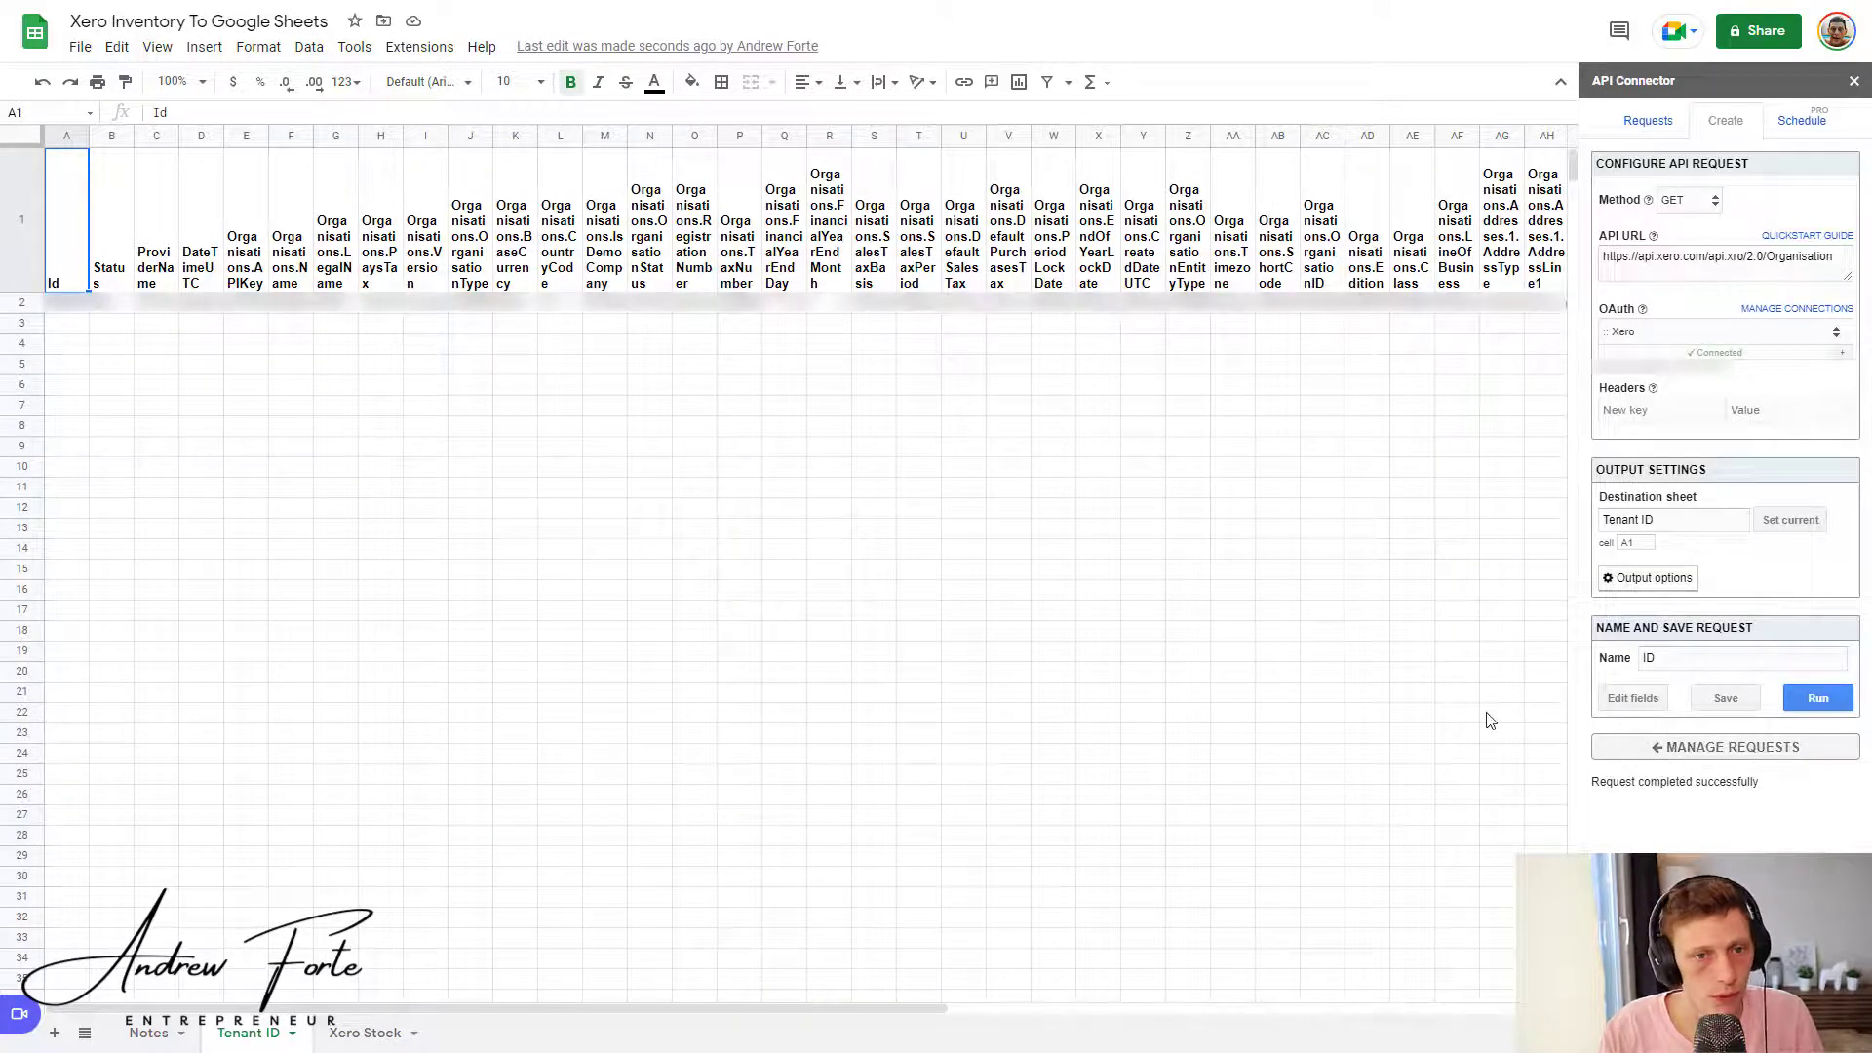
left_click(36, 233)
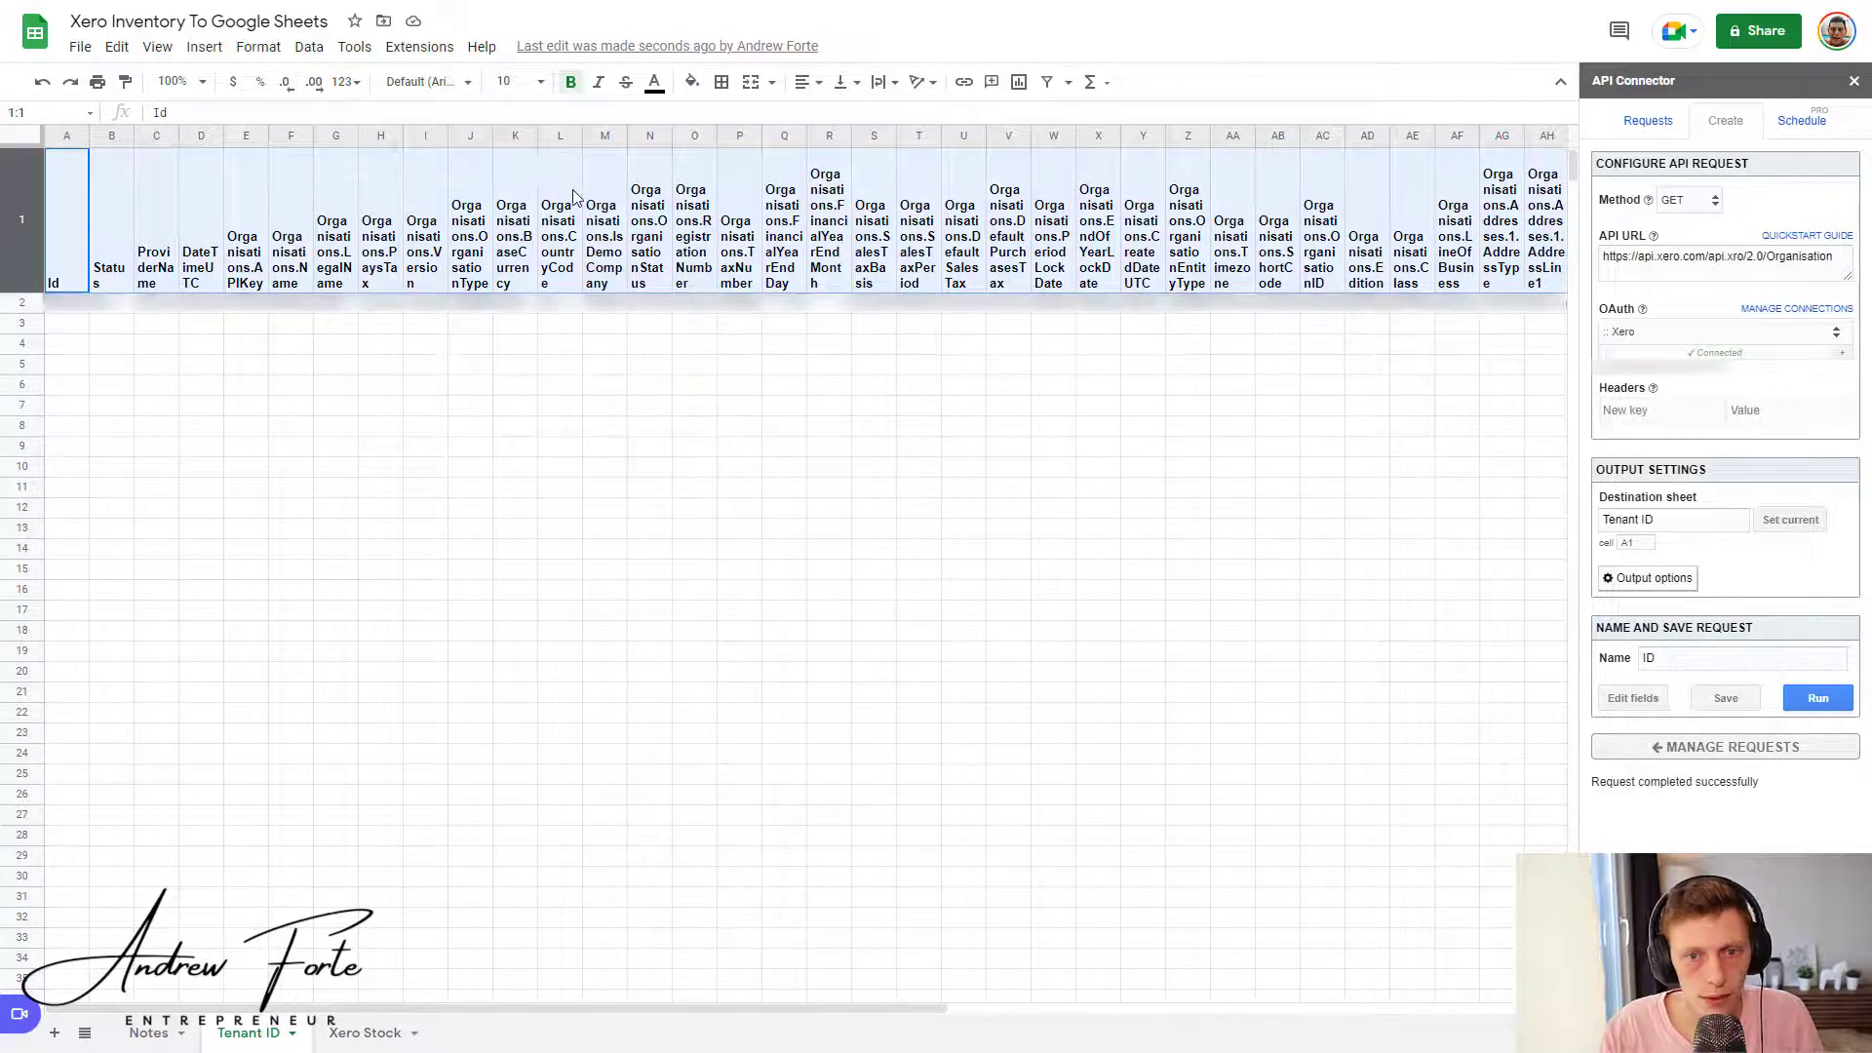
left_click(599, 207)
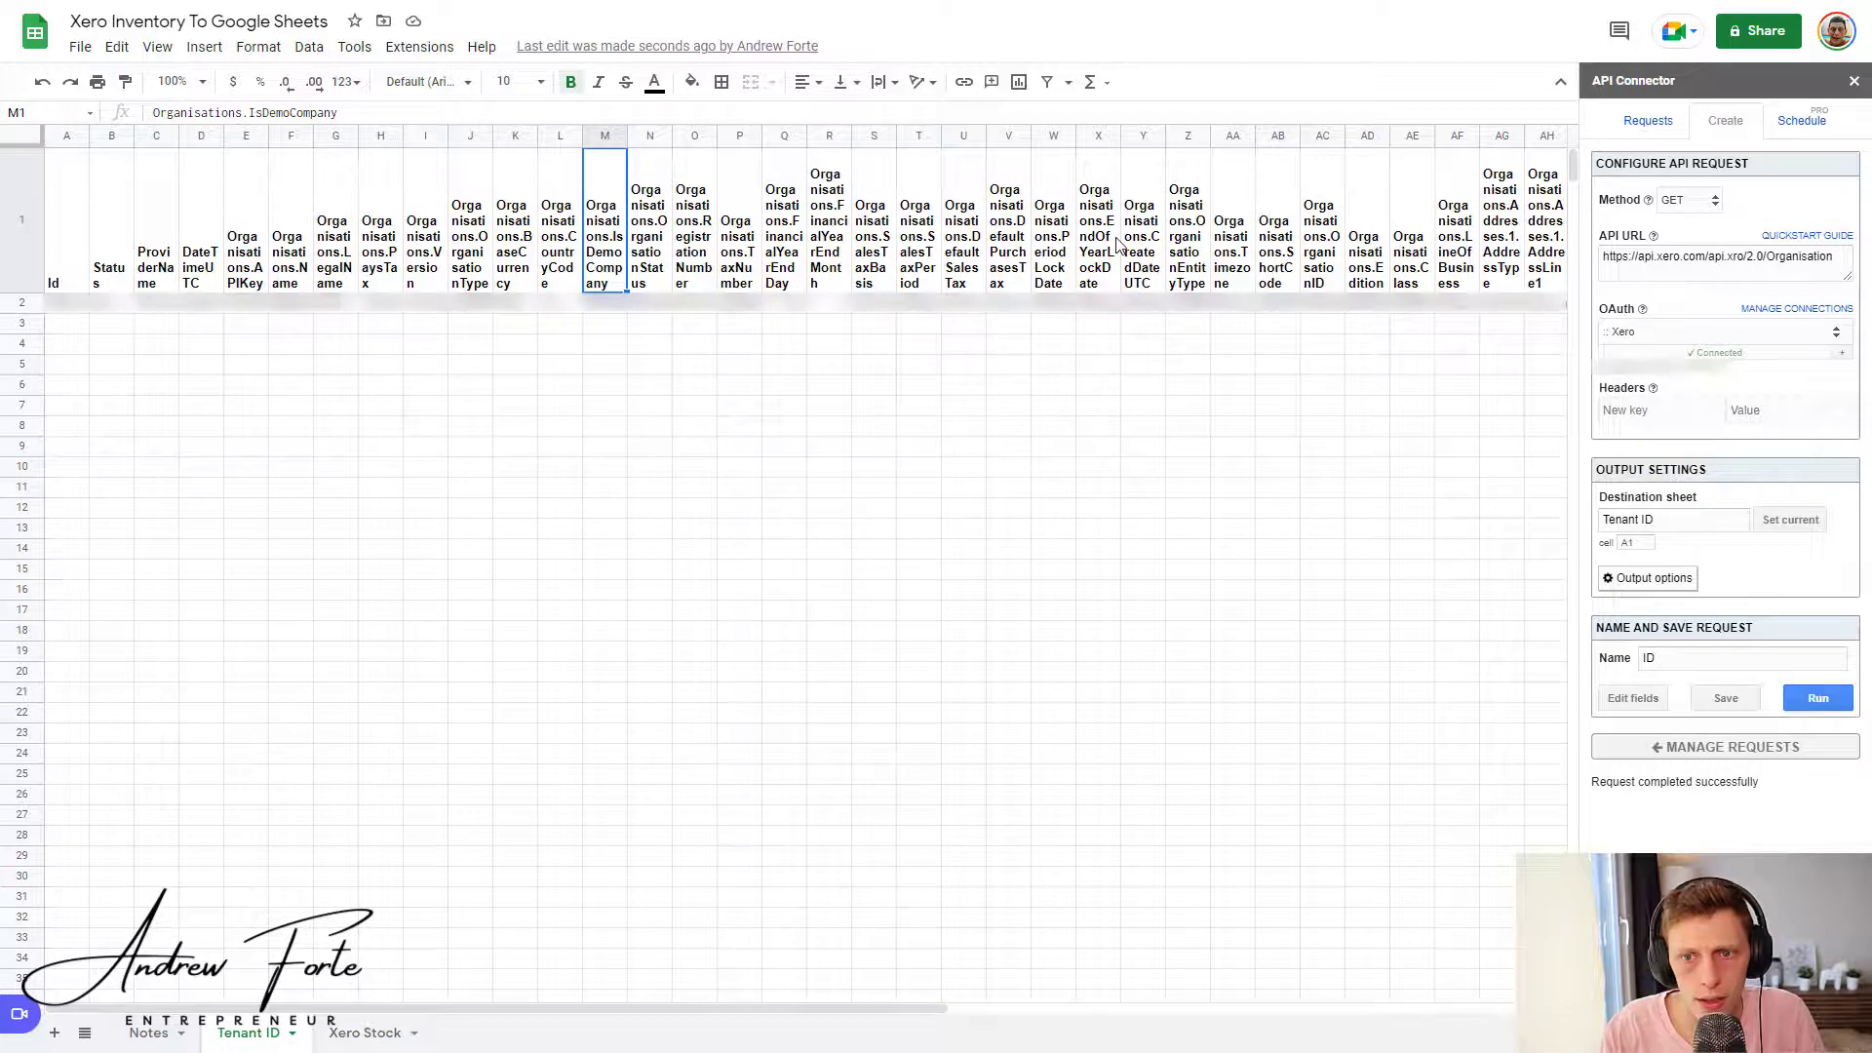
scroll(1119, 244, "right", 3)
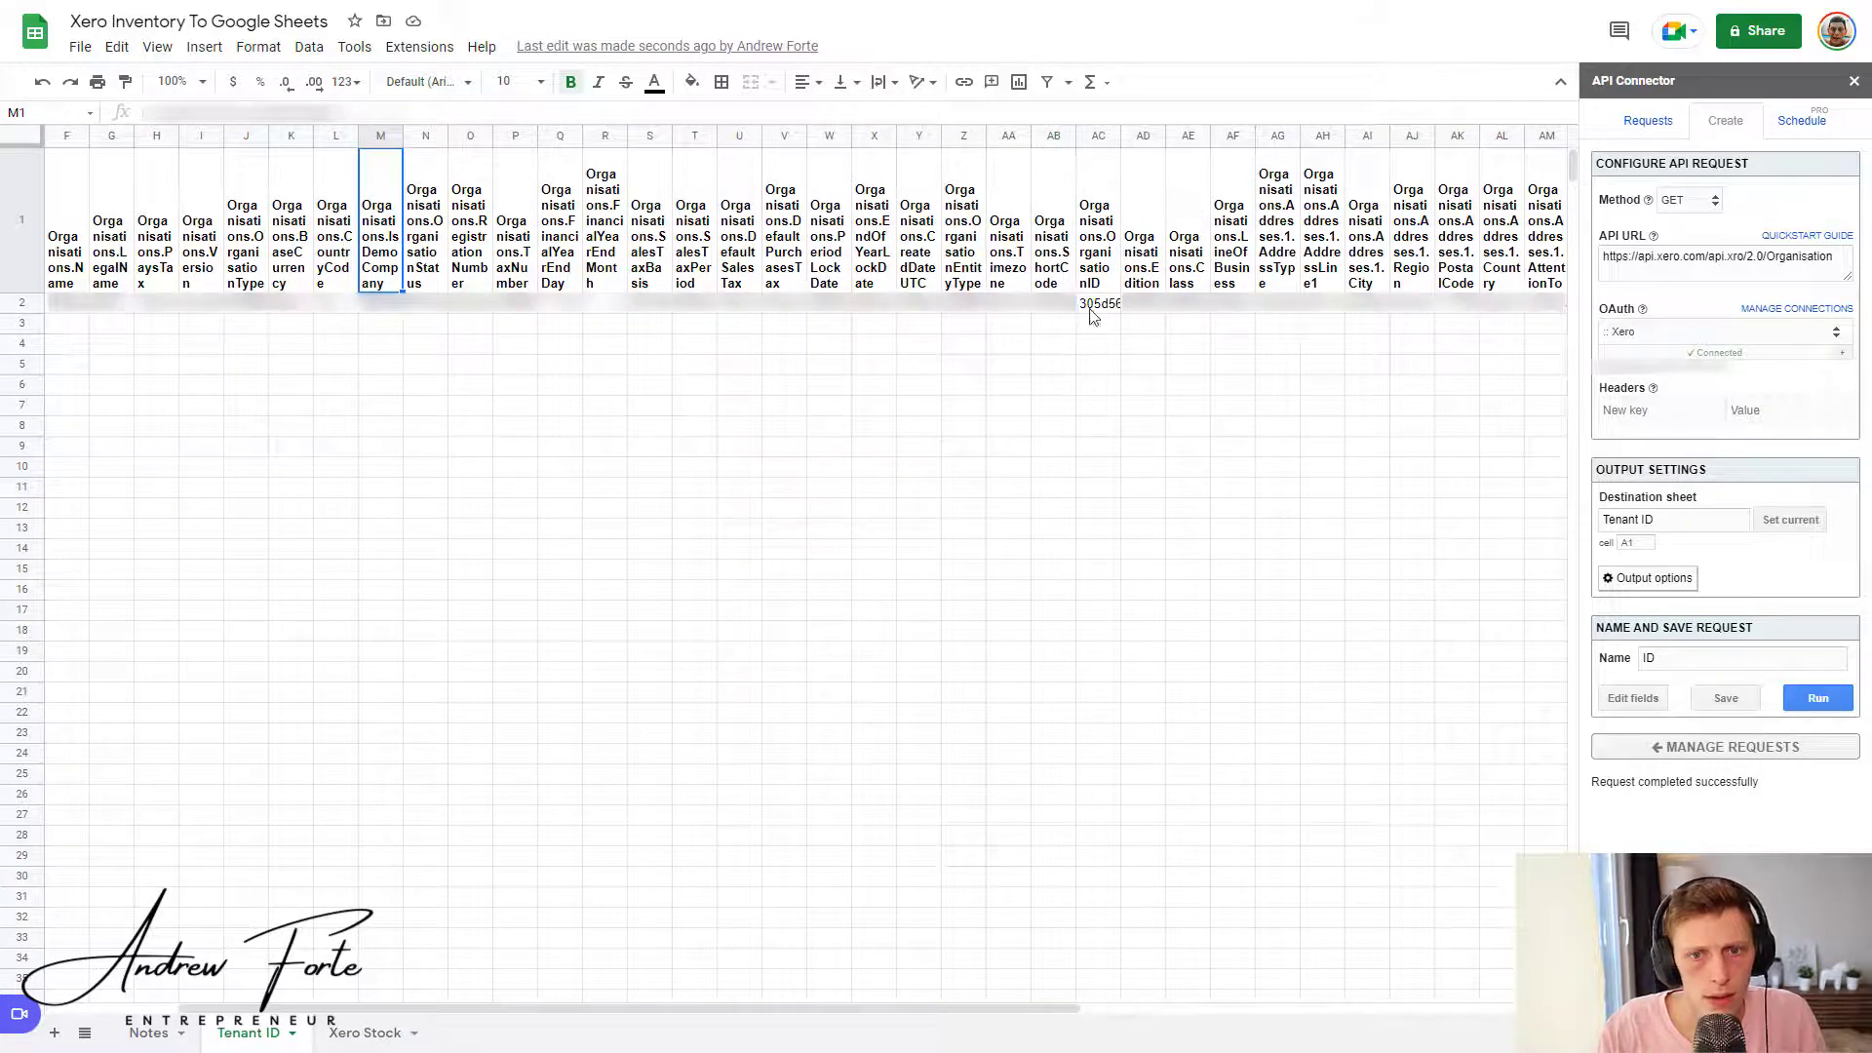
left_click(1098, 255)
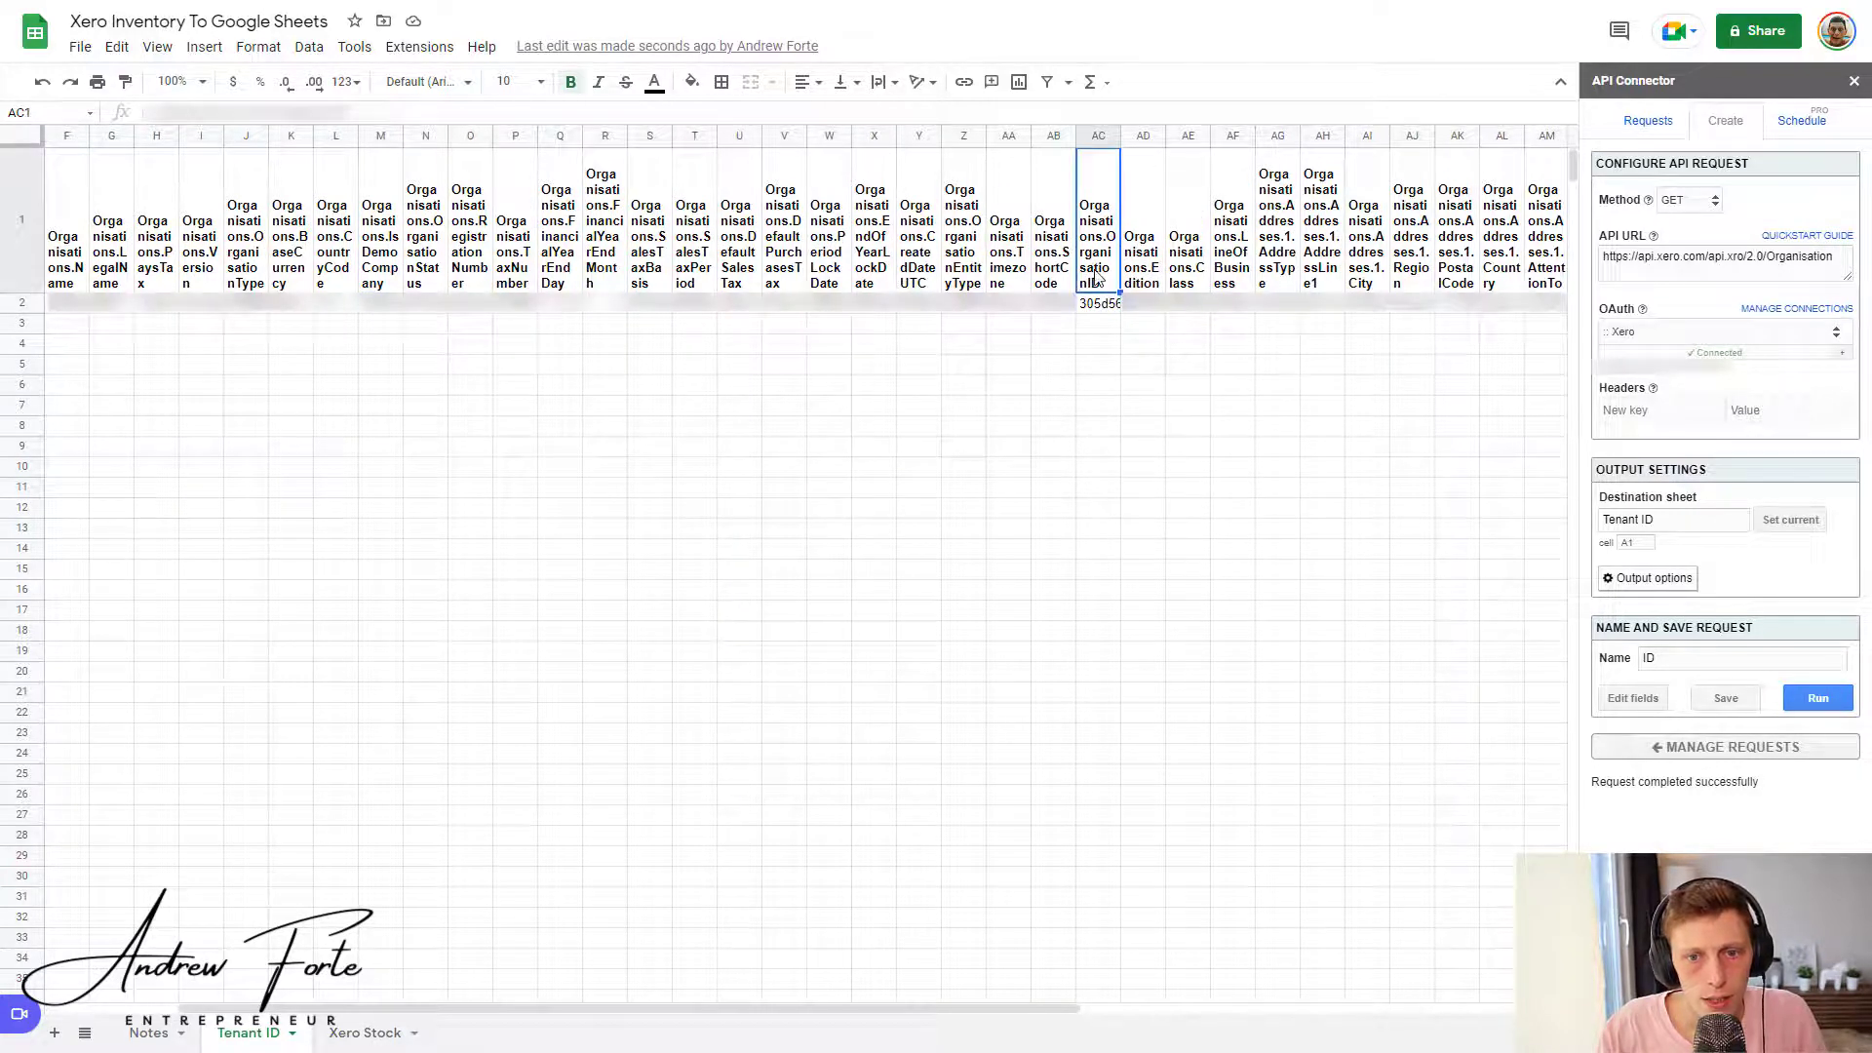
left_click(1094, 306)
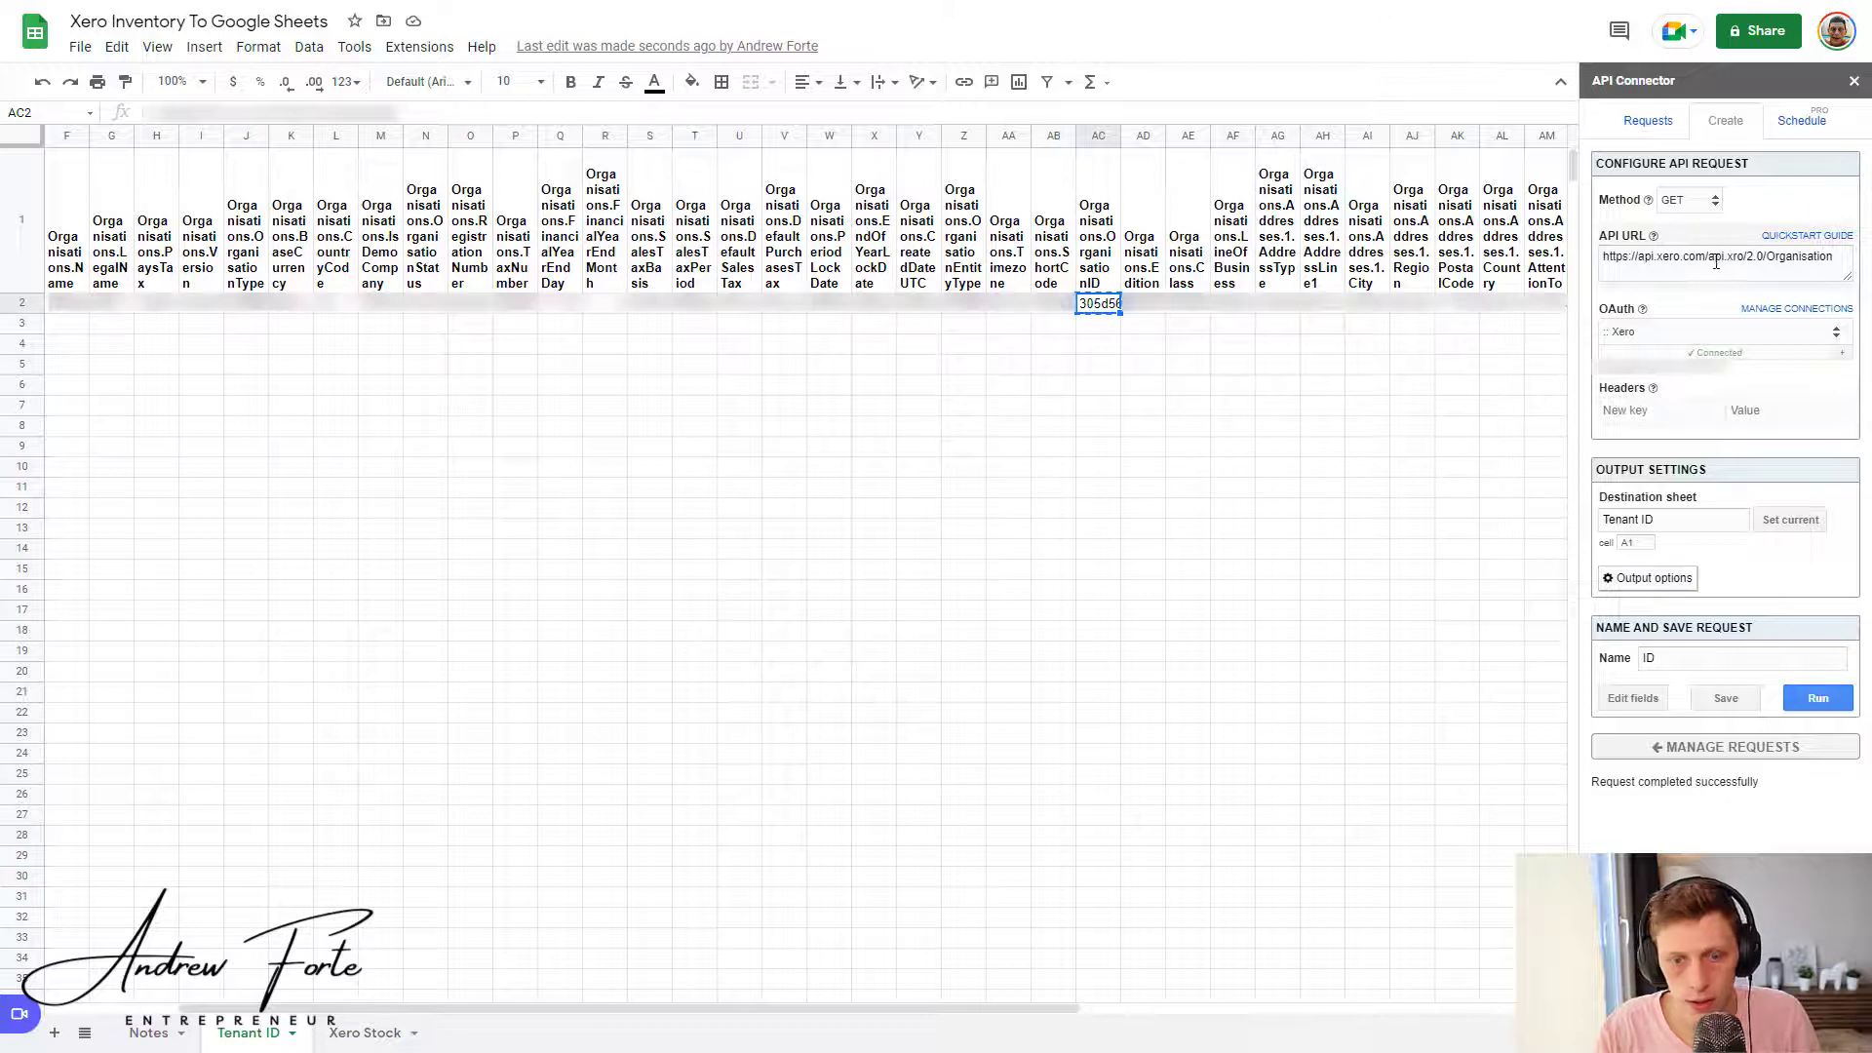
Step: Replace the API URL with the Items URL copied from the Notes sheet
left_click(148, 1033)
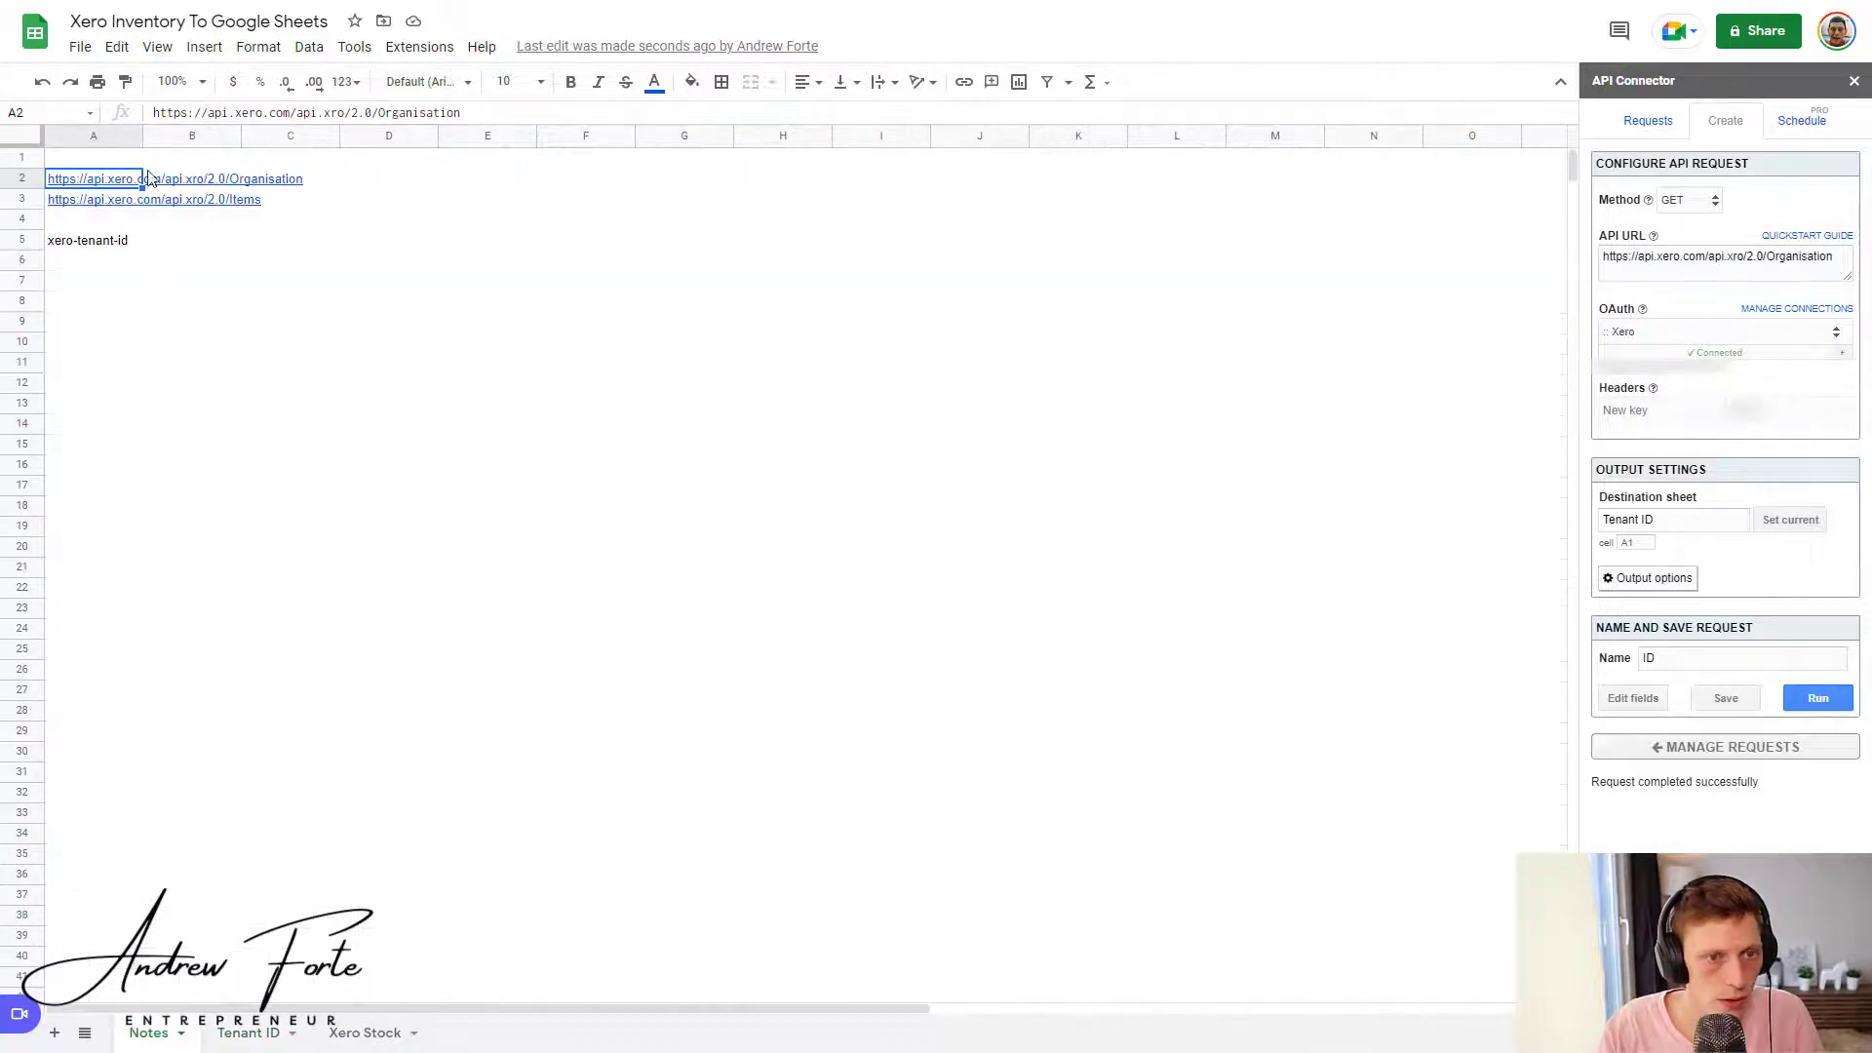
left_click(95, 202)
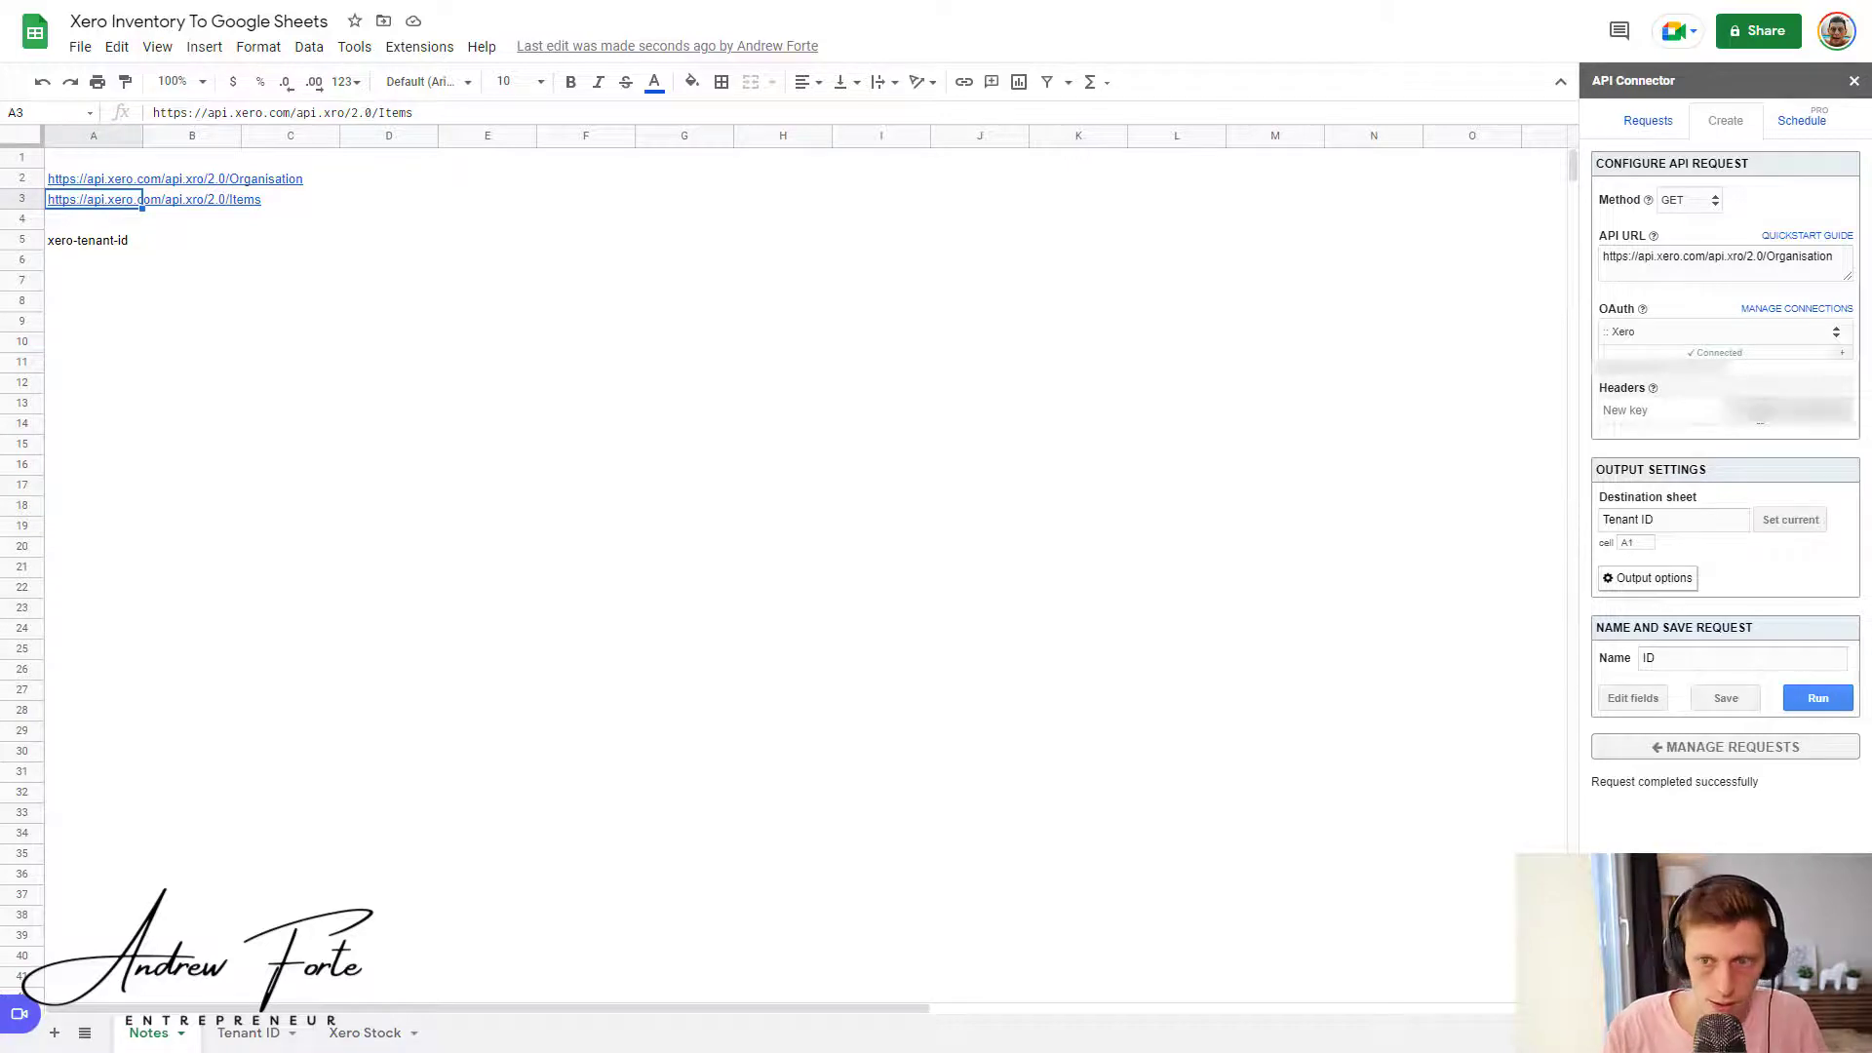
left_click(83, 188)
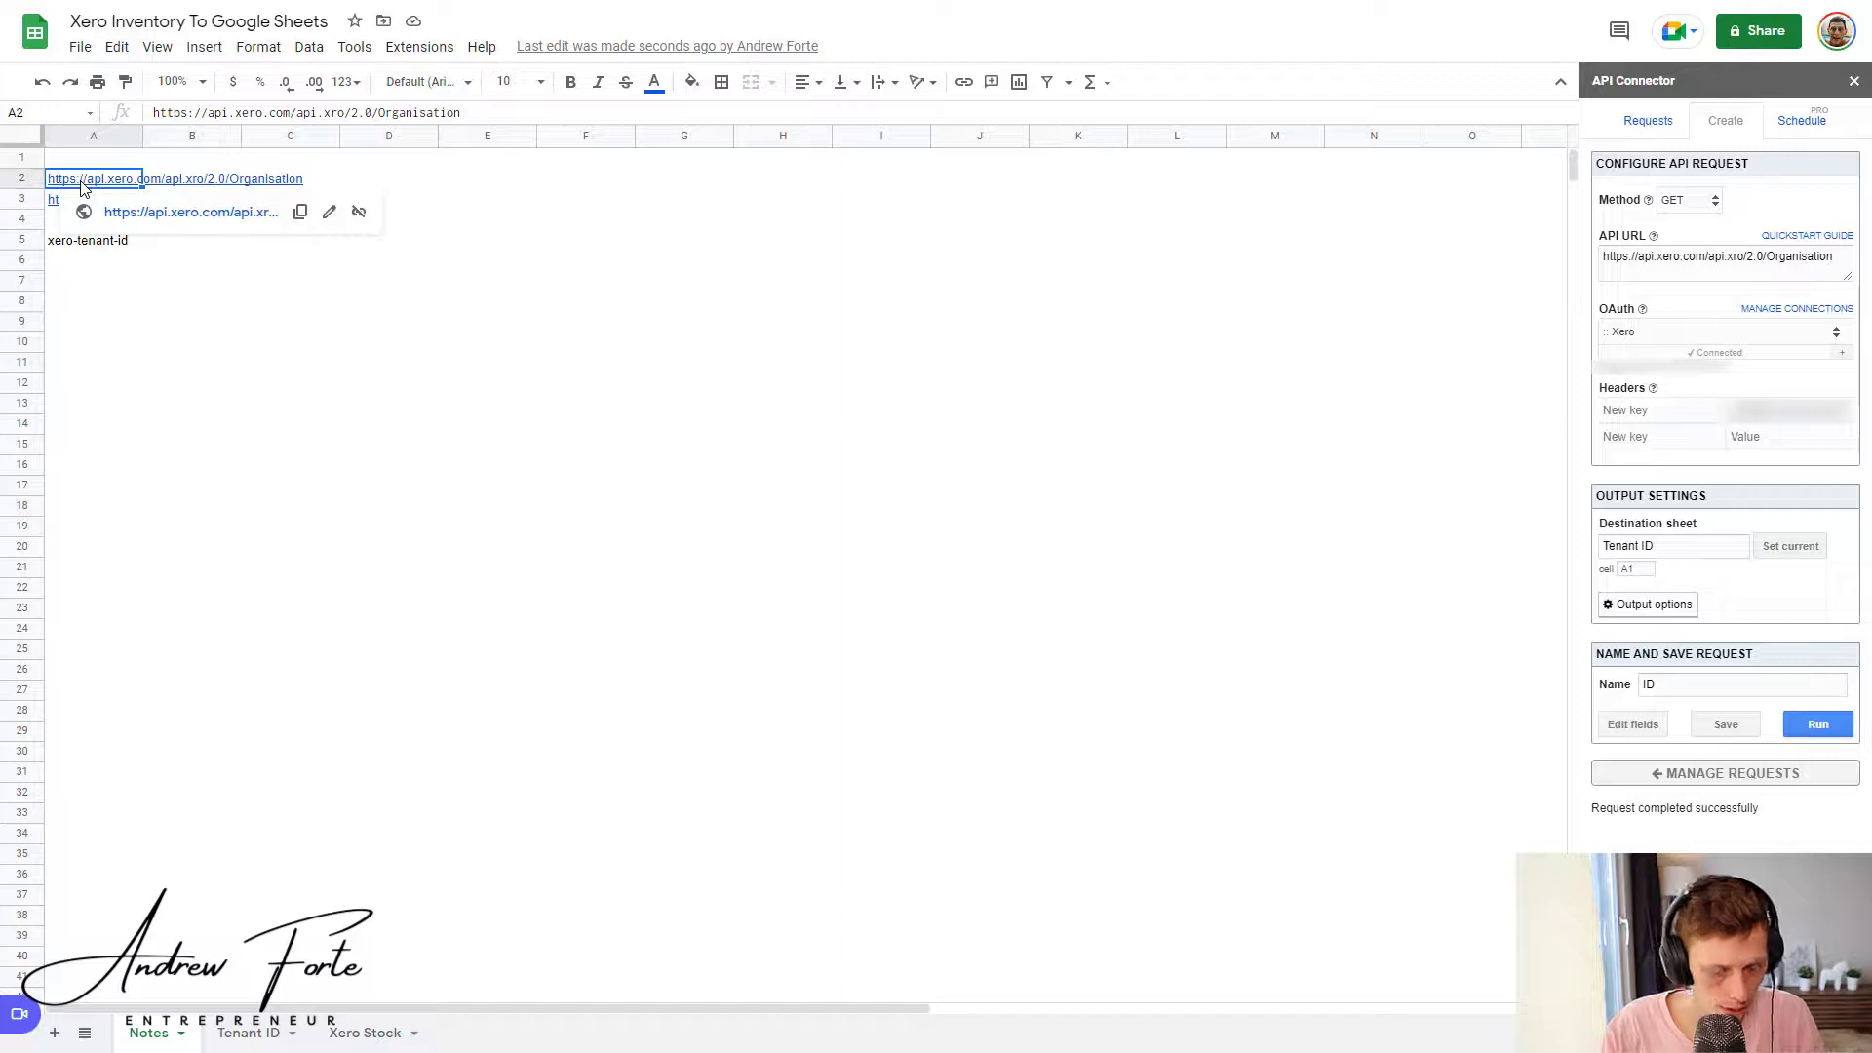
left_click(82, 190)
left_click(55, 200)
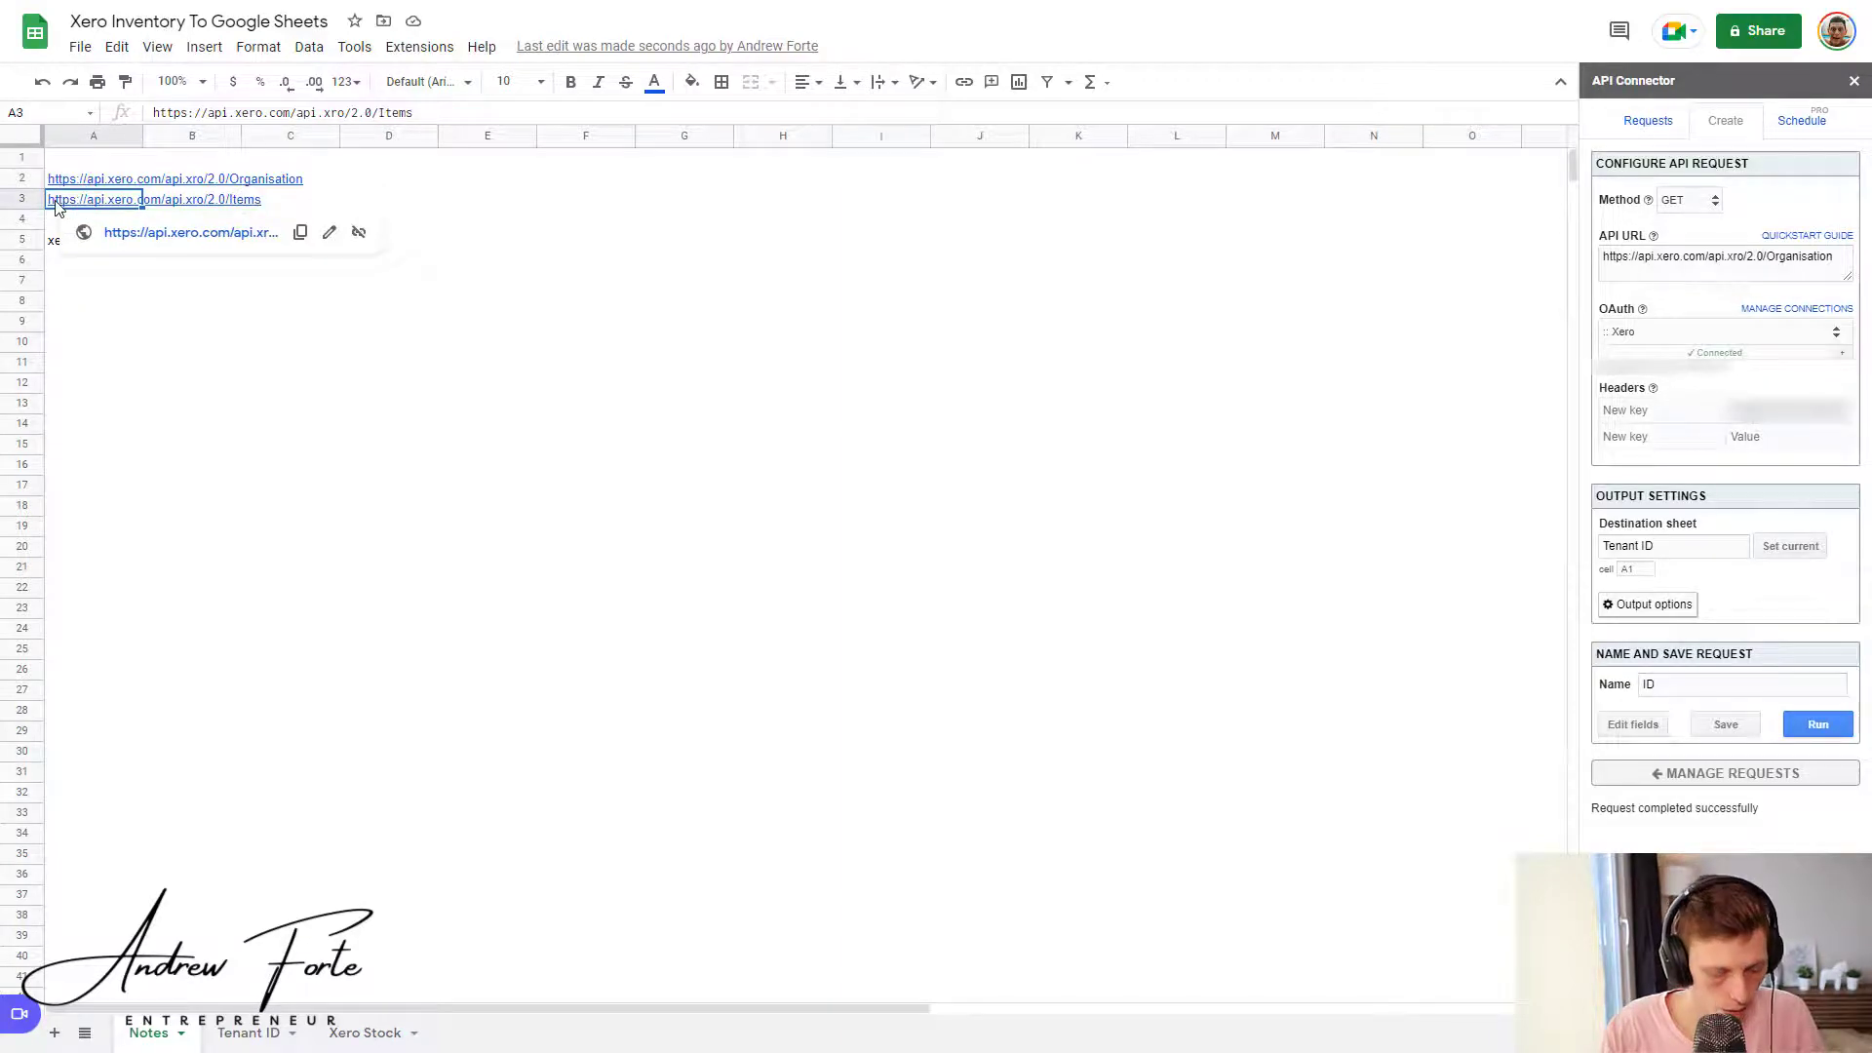
key("ctrl+c")
triple_click(1704, 252)
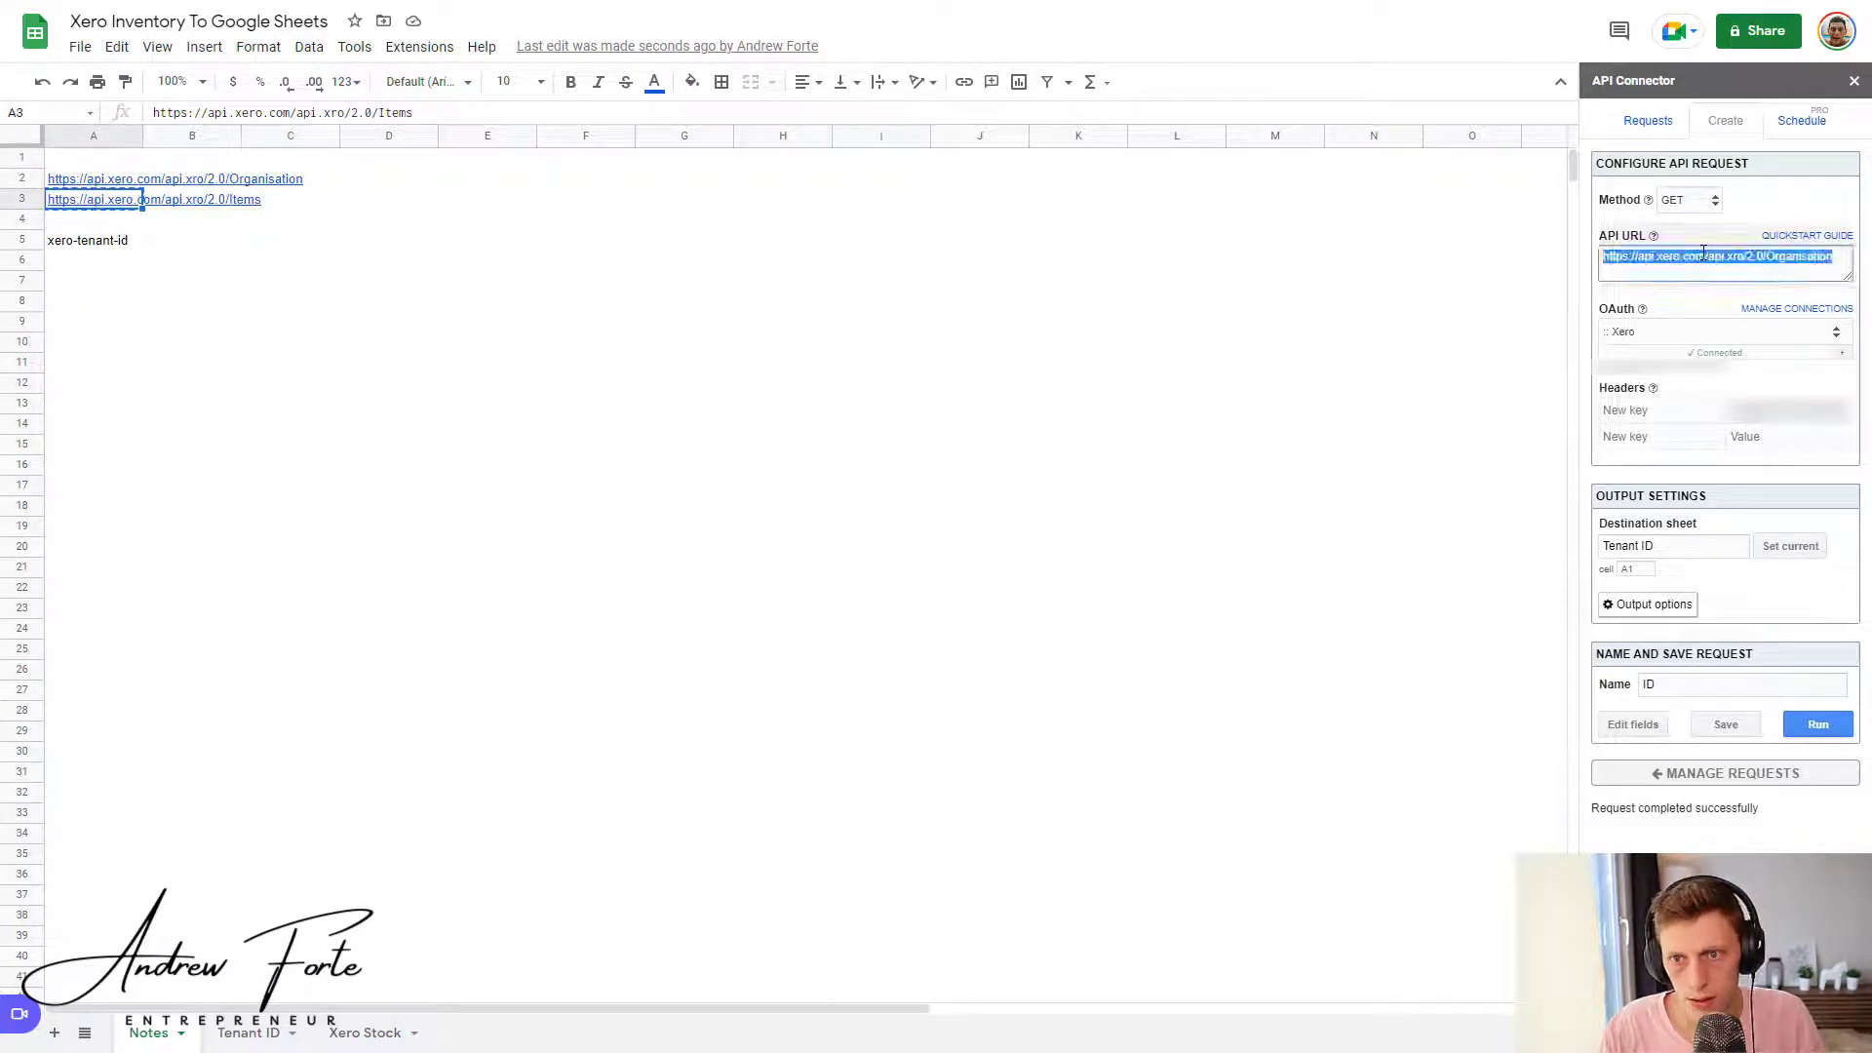
key("ctrl+v")
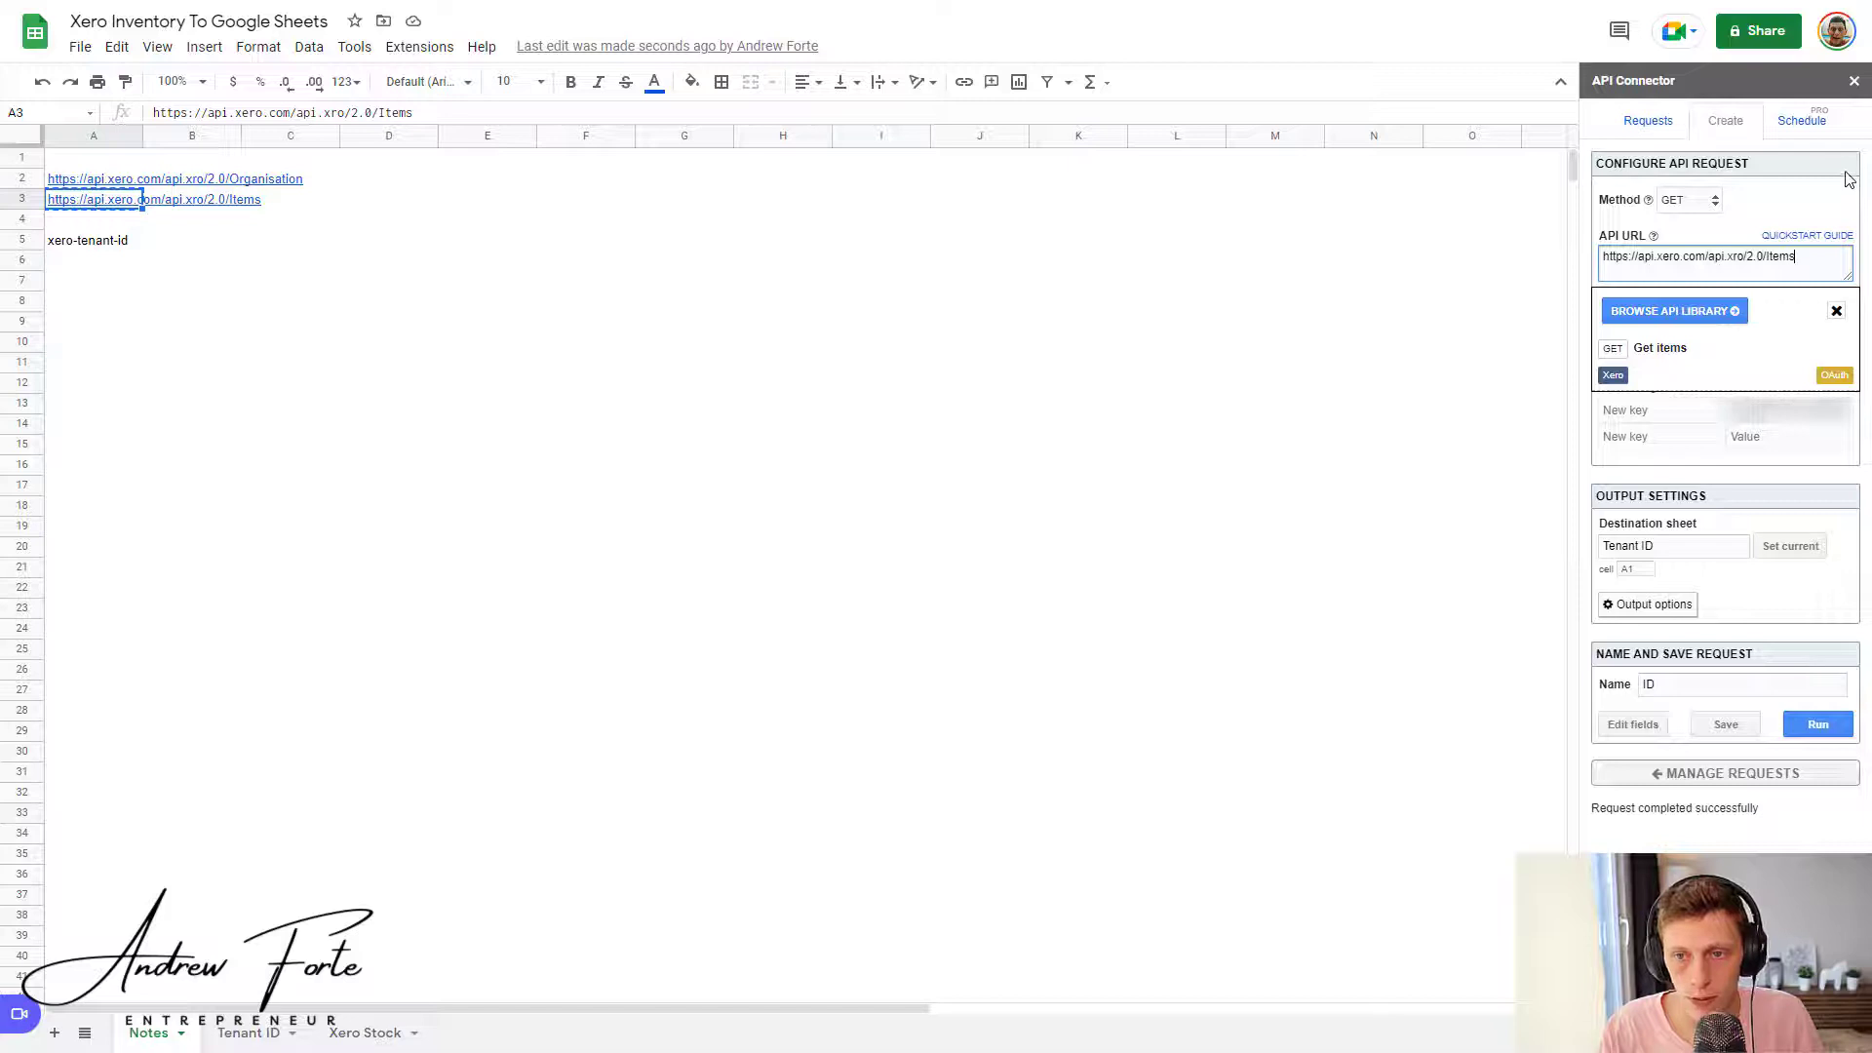
Step: Add xero-tenant-id as the first request header key
left_click(74, 249)
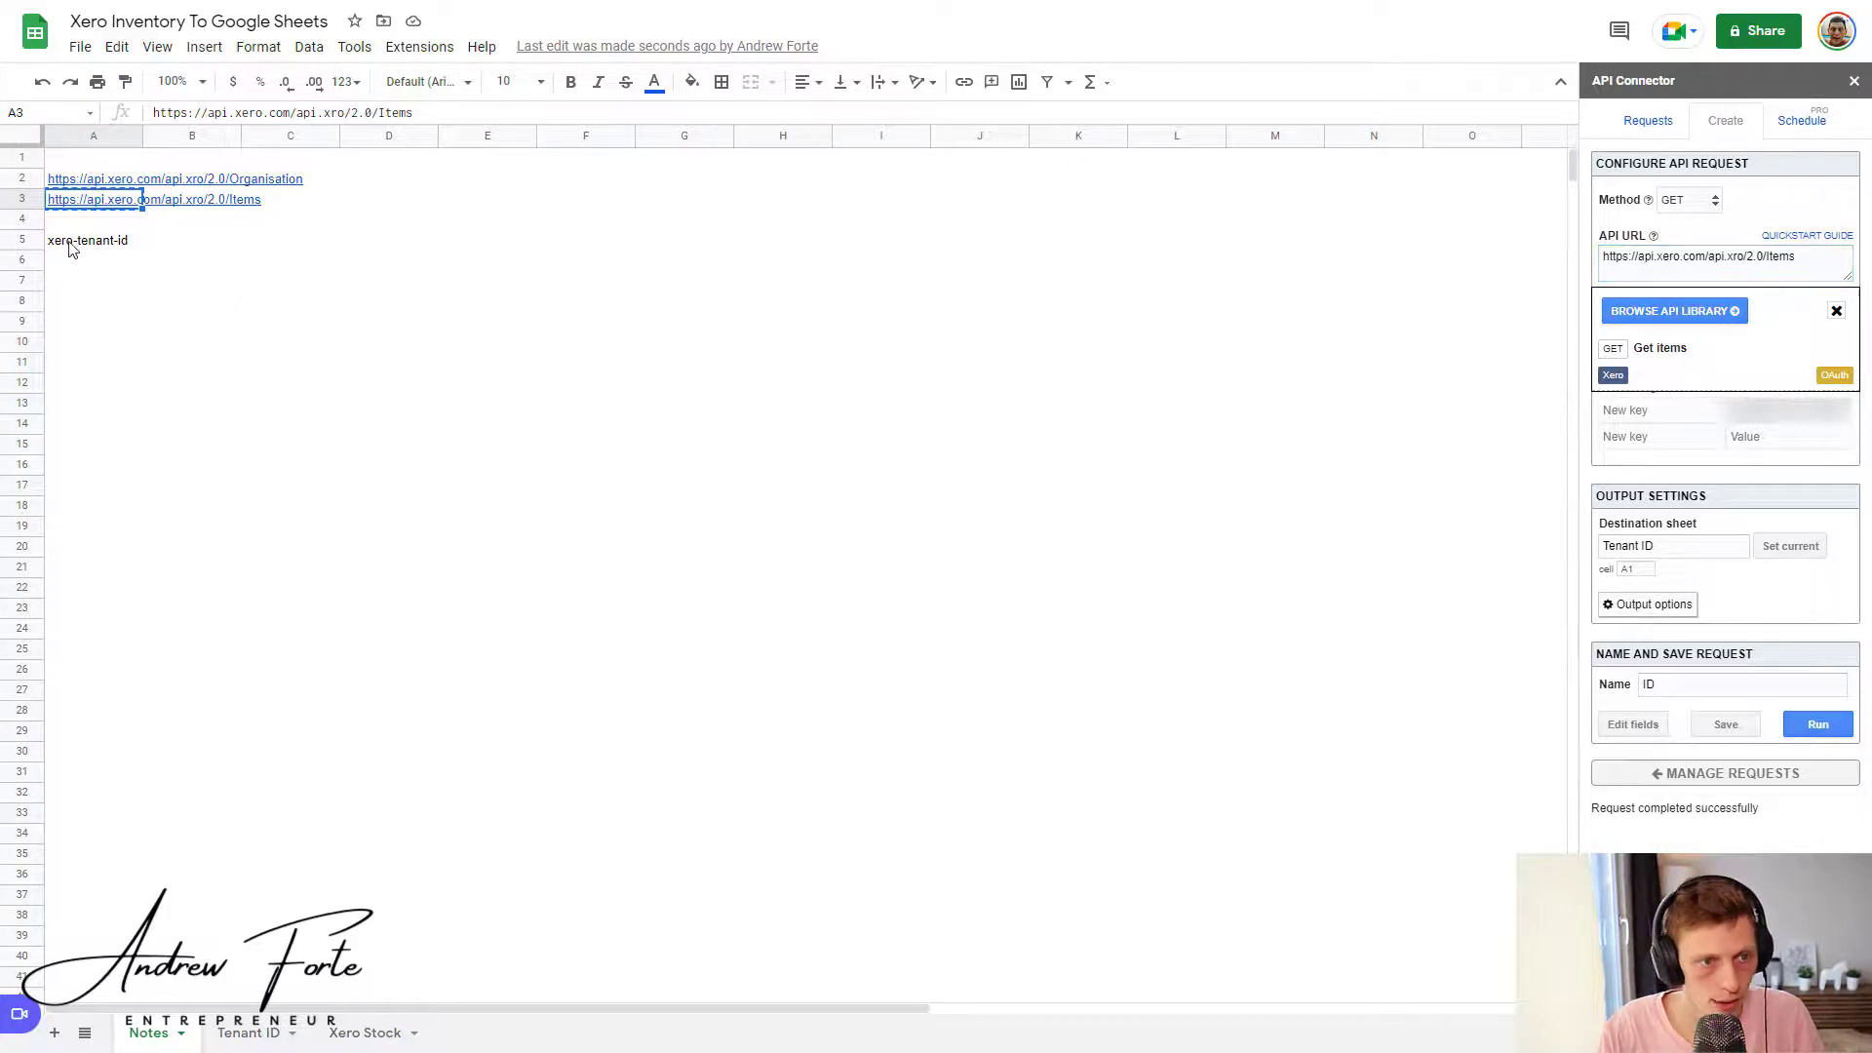
key("ctrl+c")
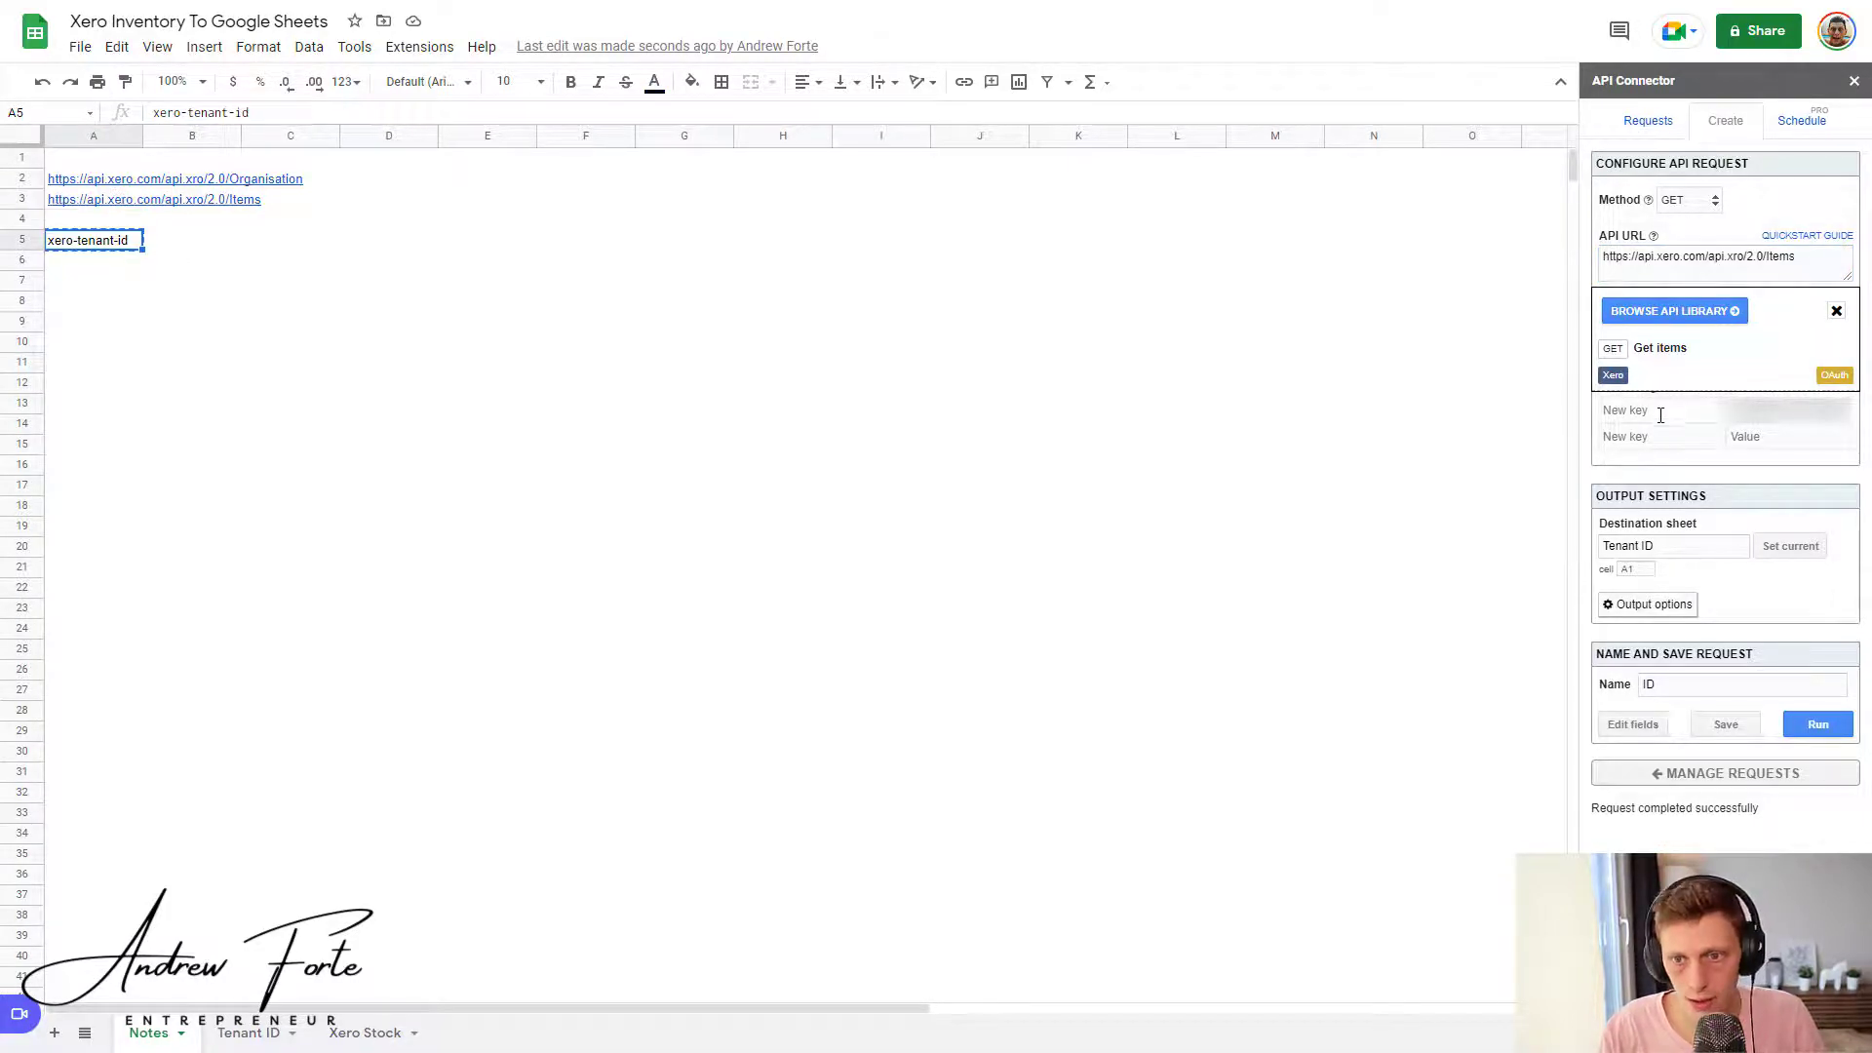
left_click(1660, 411)
key("ctrl+v")
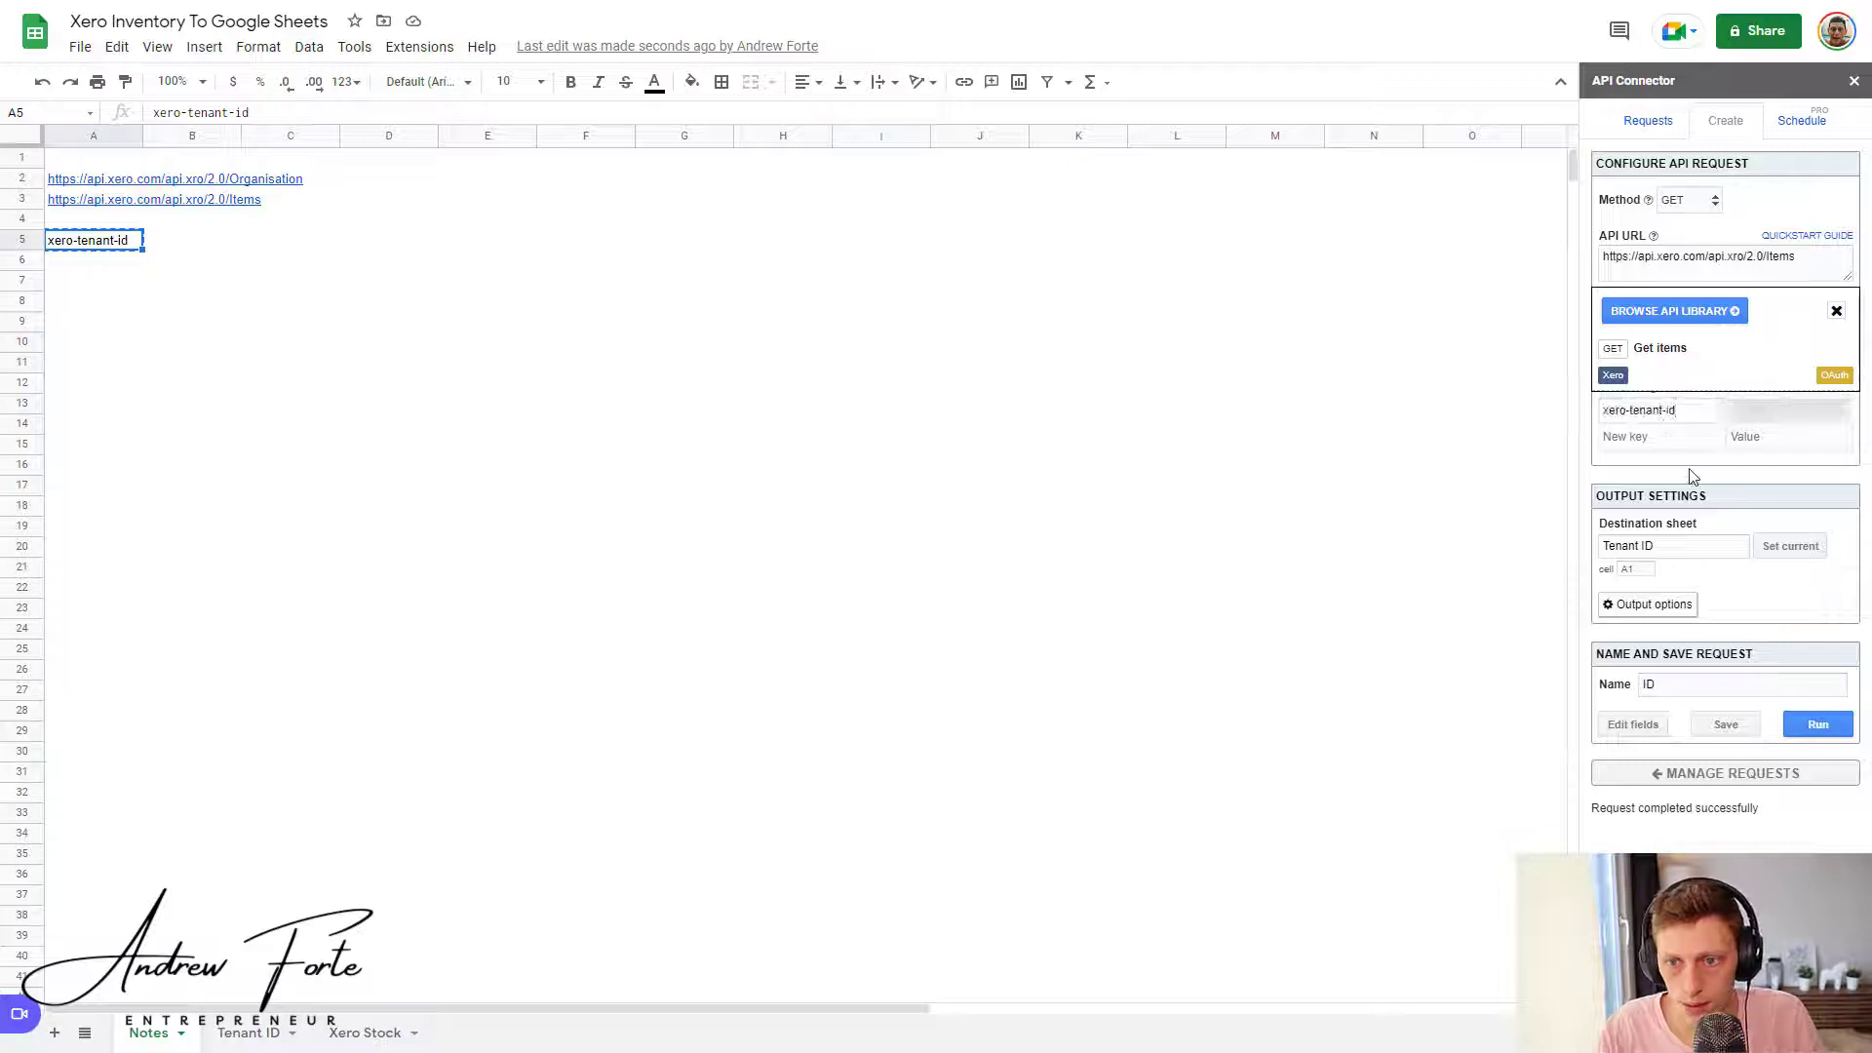
Step: Output to Xero Stock cell A1, save the request as 'Stock API', and run it
double_click(1664, 543)
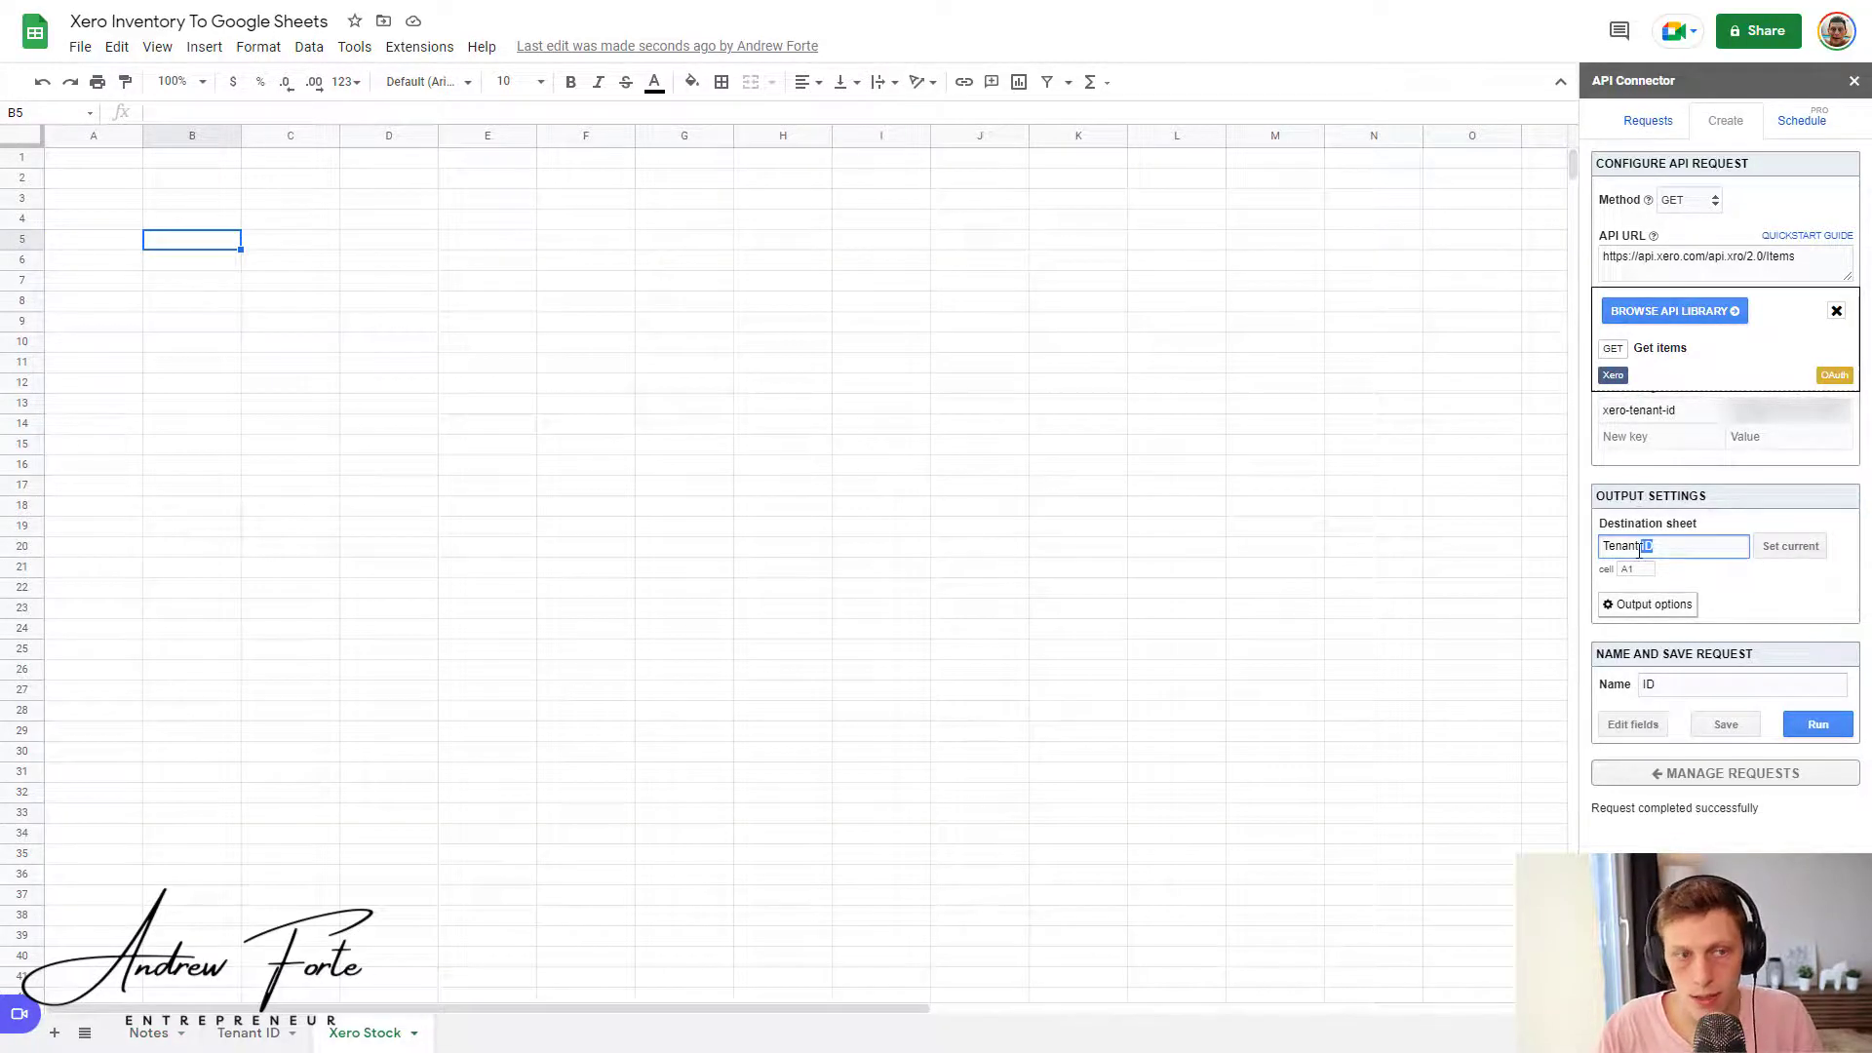
left_click(63, 162)
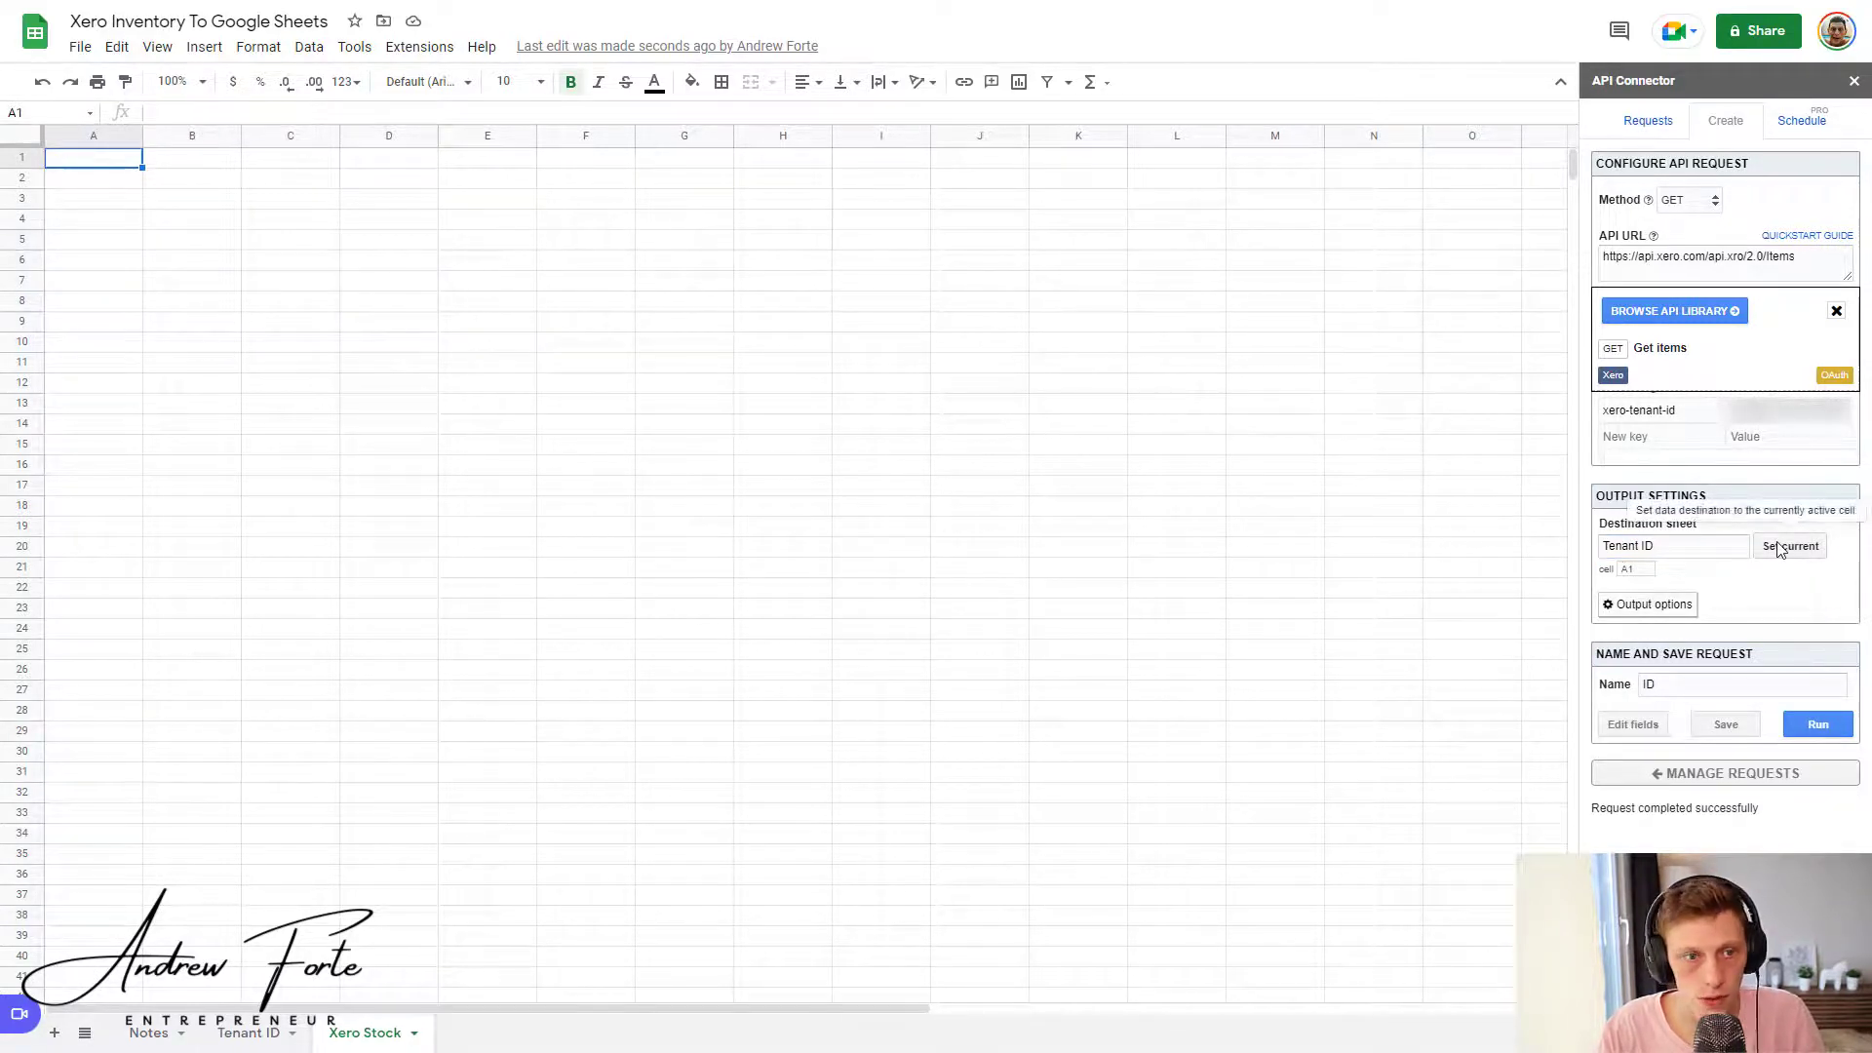
left_click(1781, 549)
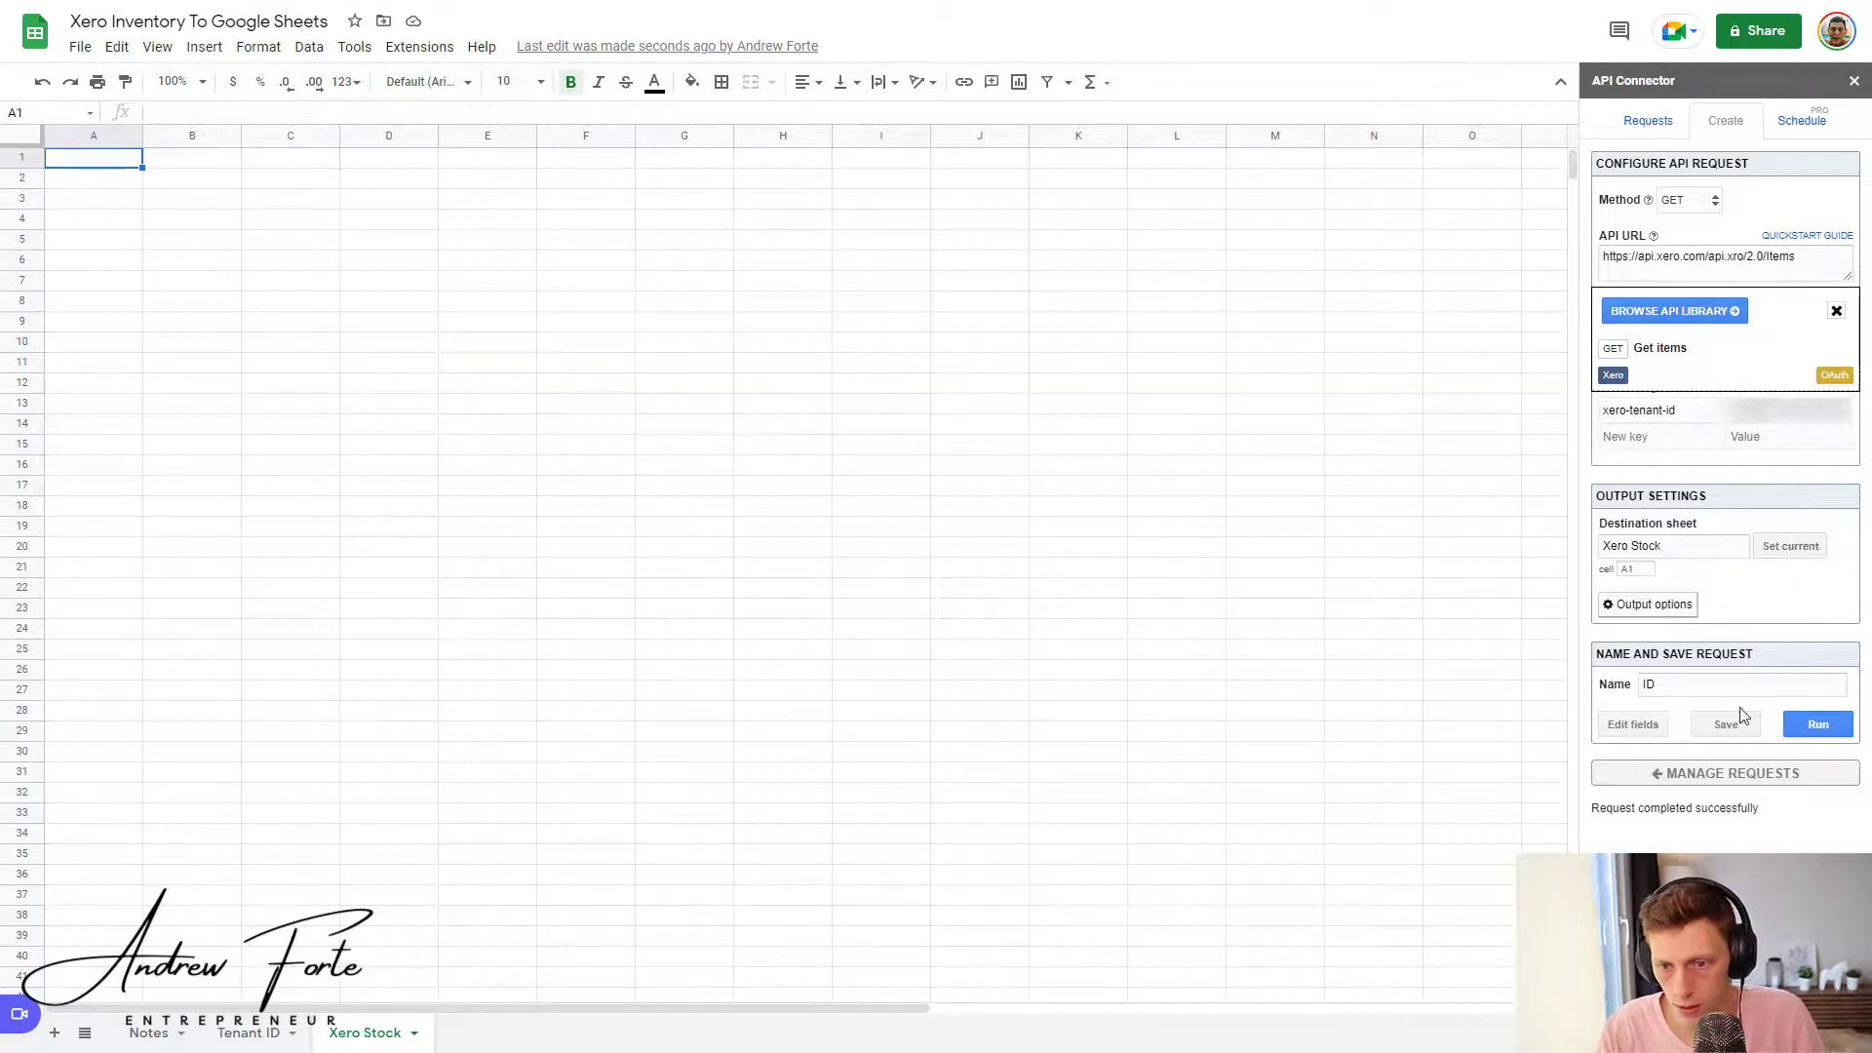
left_click(1689, 687)
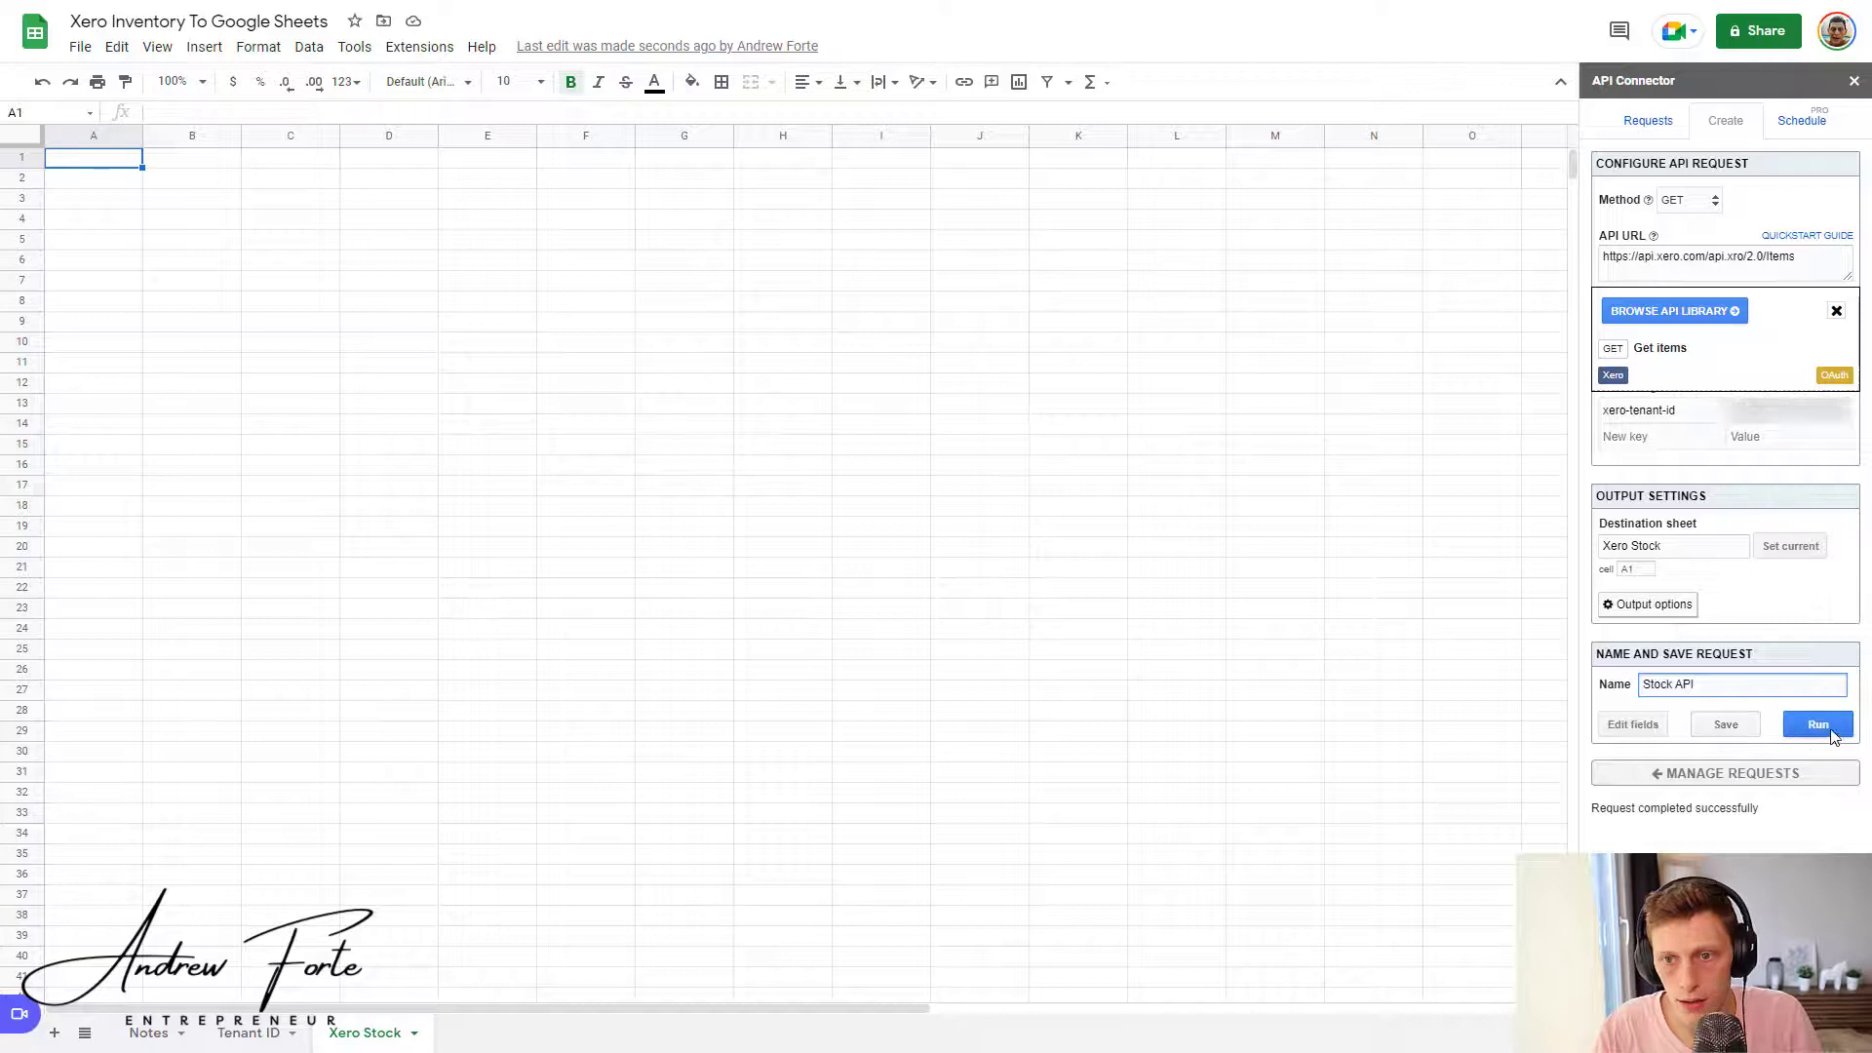
left_click(1749, 733)
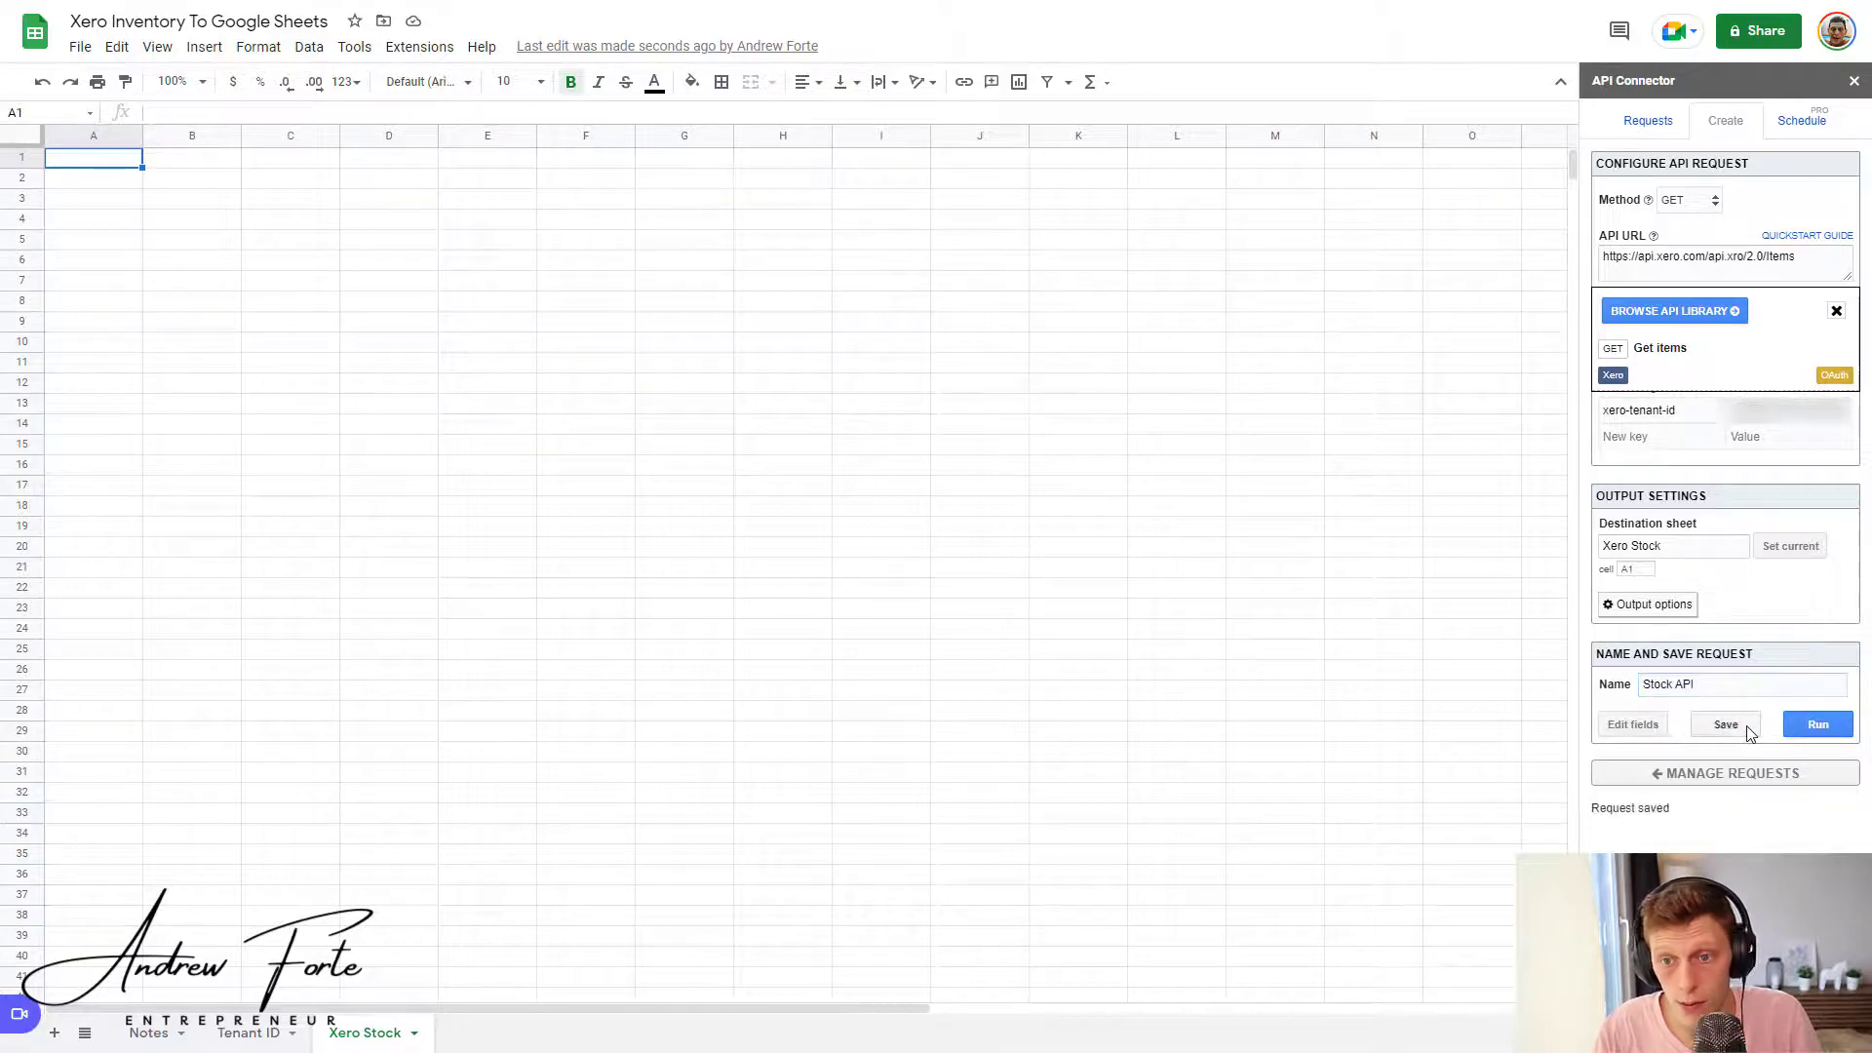
left_click(1836, 311)
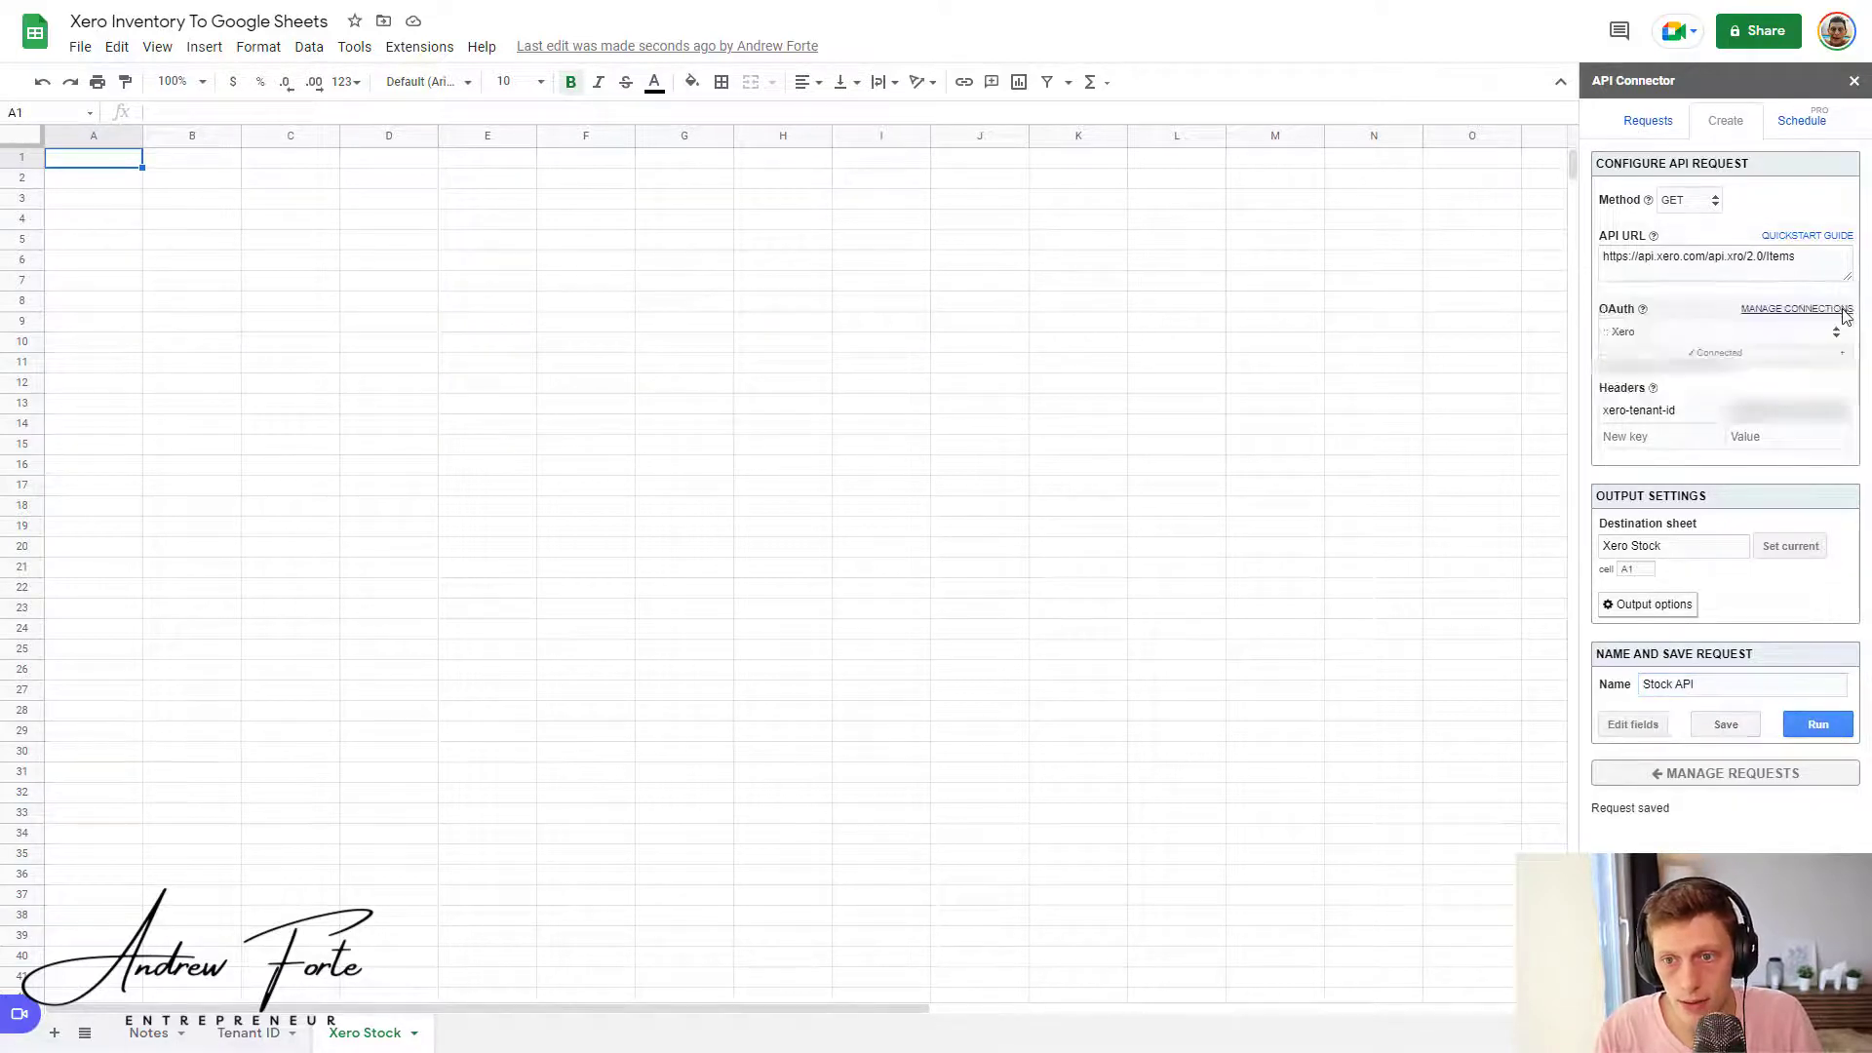
left_click(1820, 726)
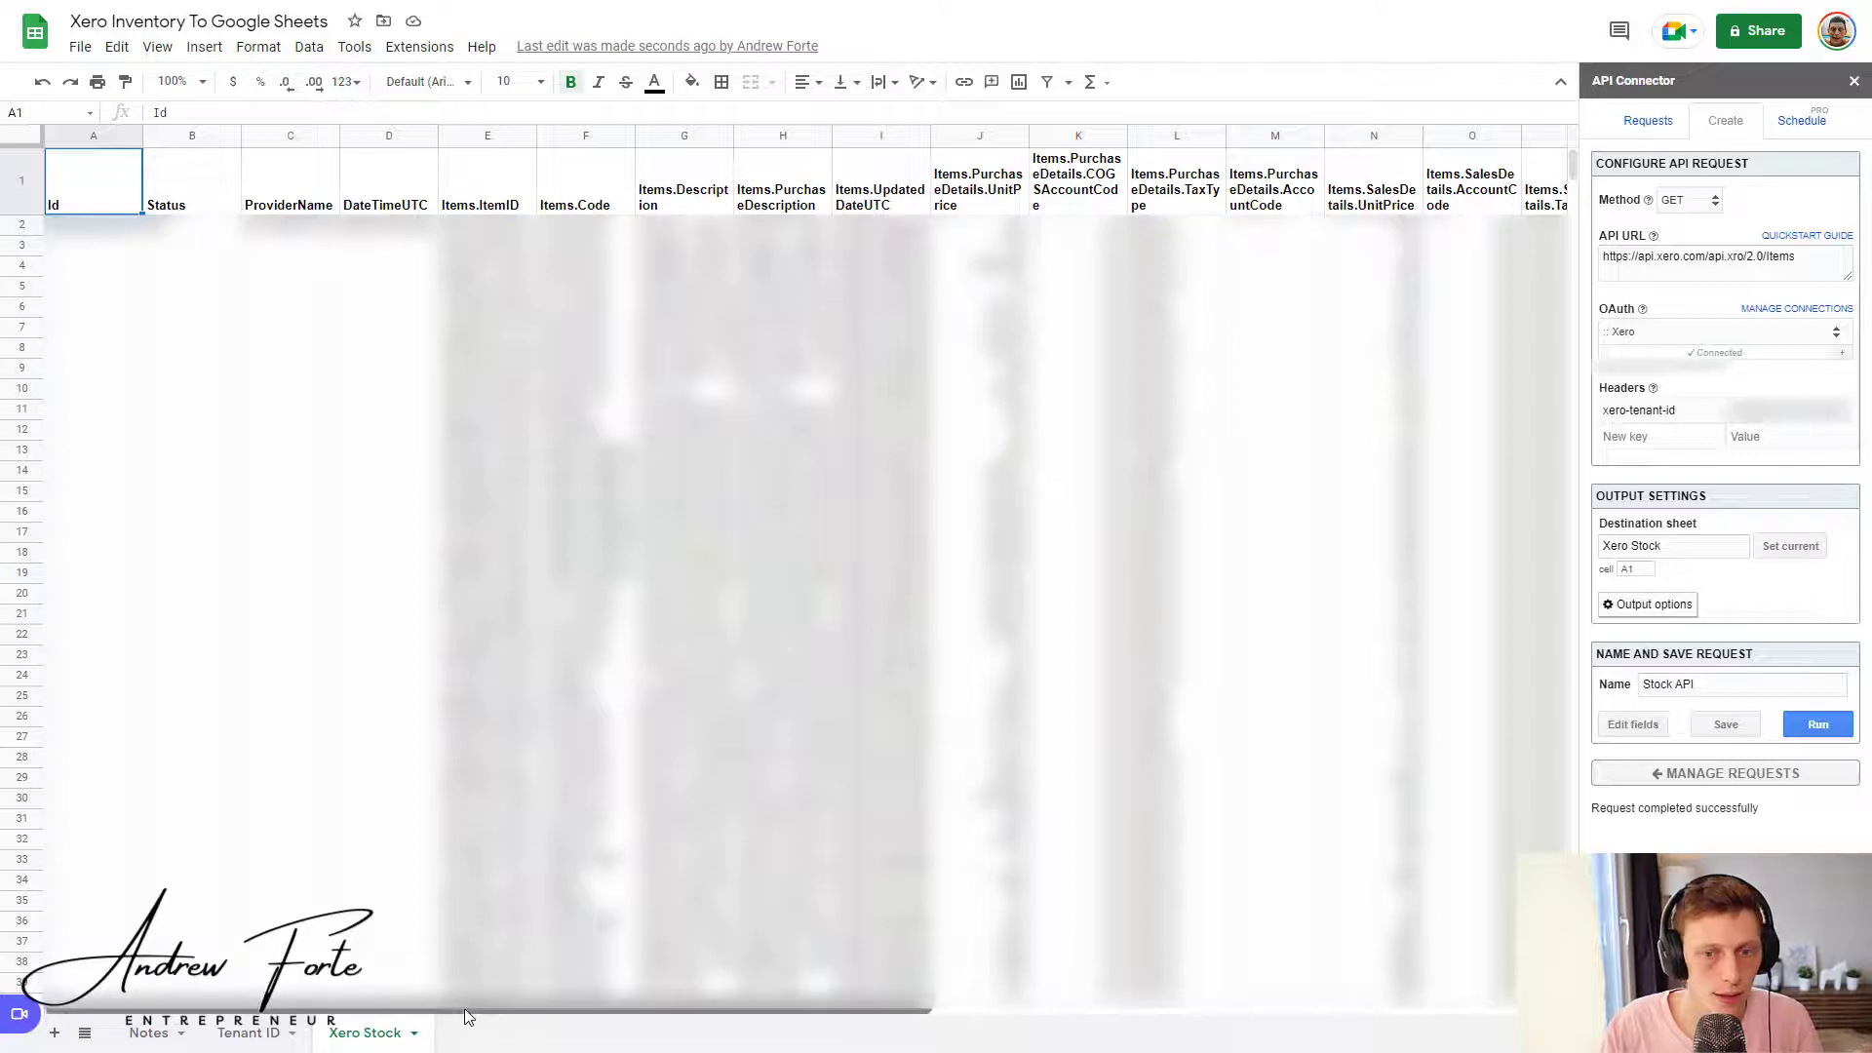
Step: Review the returned item data in columns A–D and open the Edit fields preview
left_click_drag(464, 1014, 401, 1008)
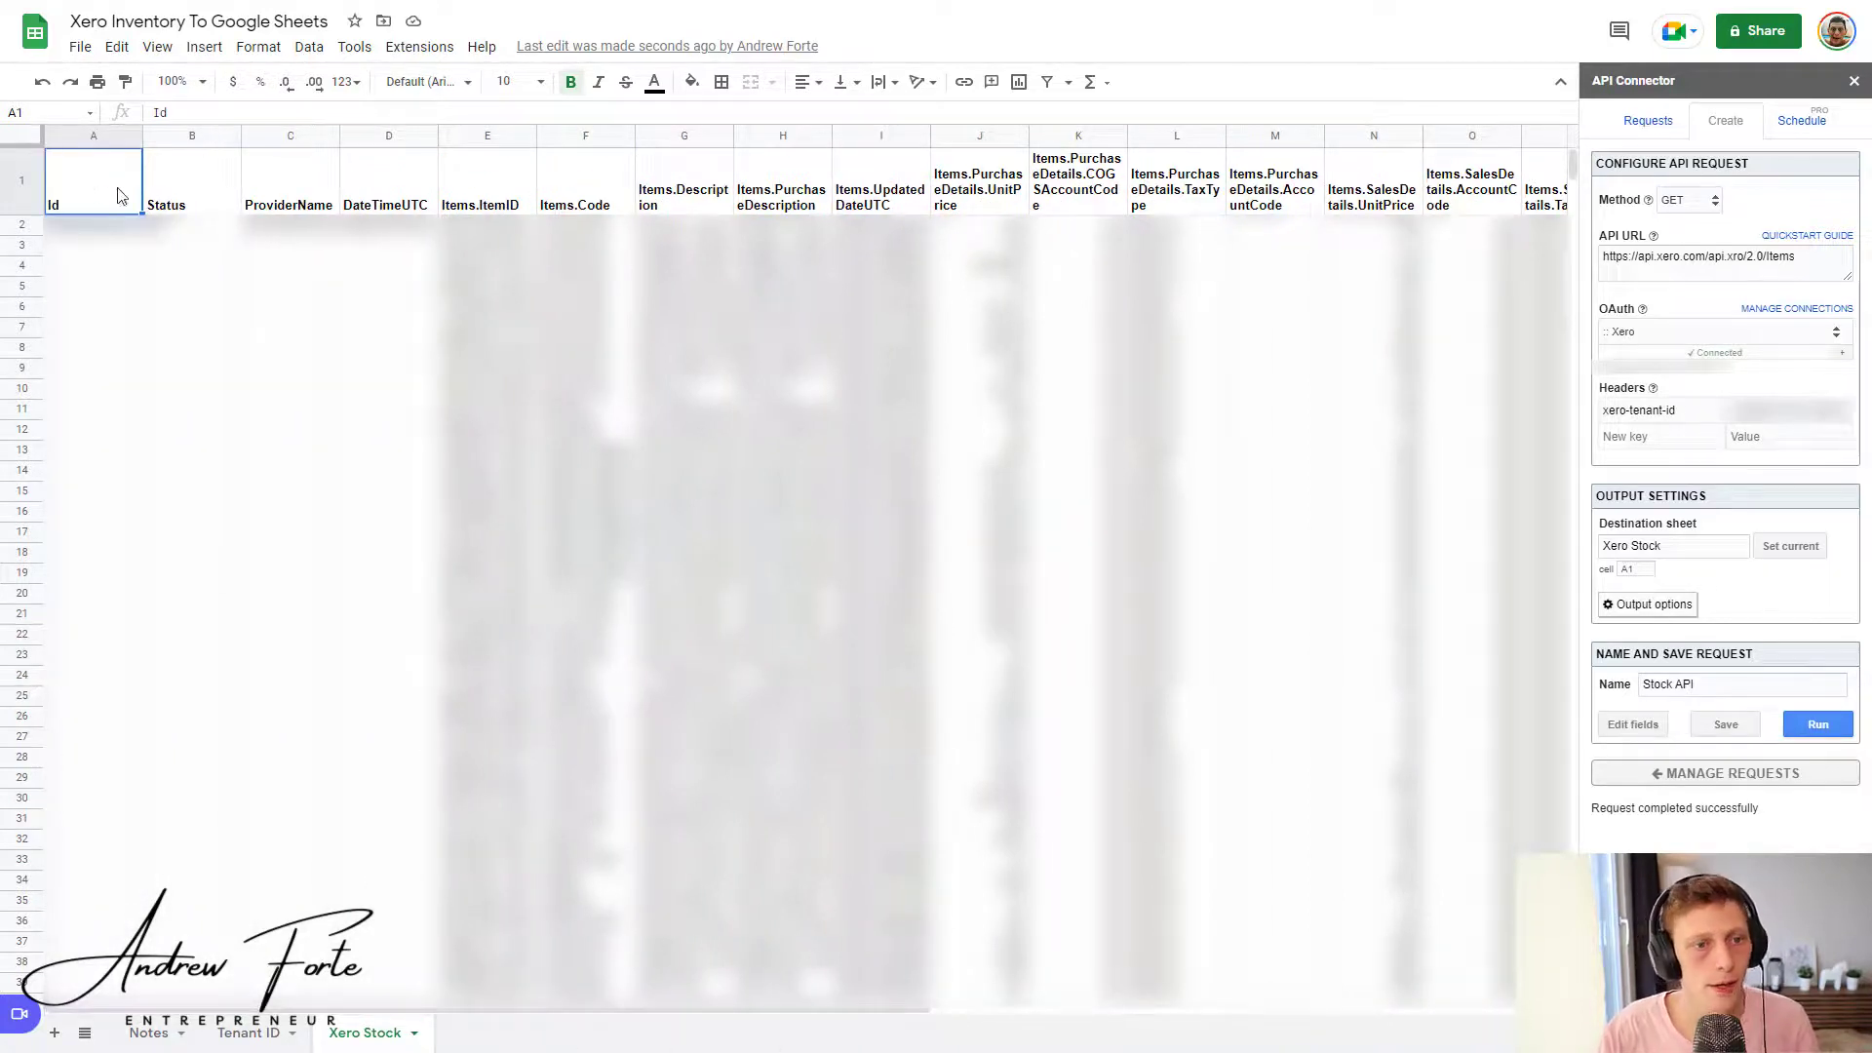
left_click_drag(106, 139, 385, 142)
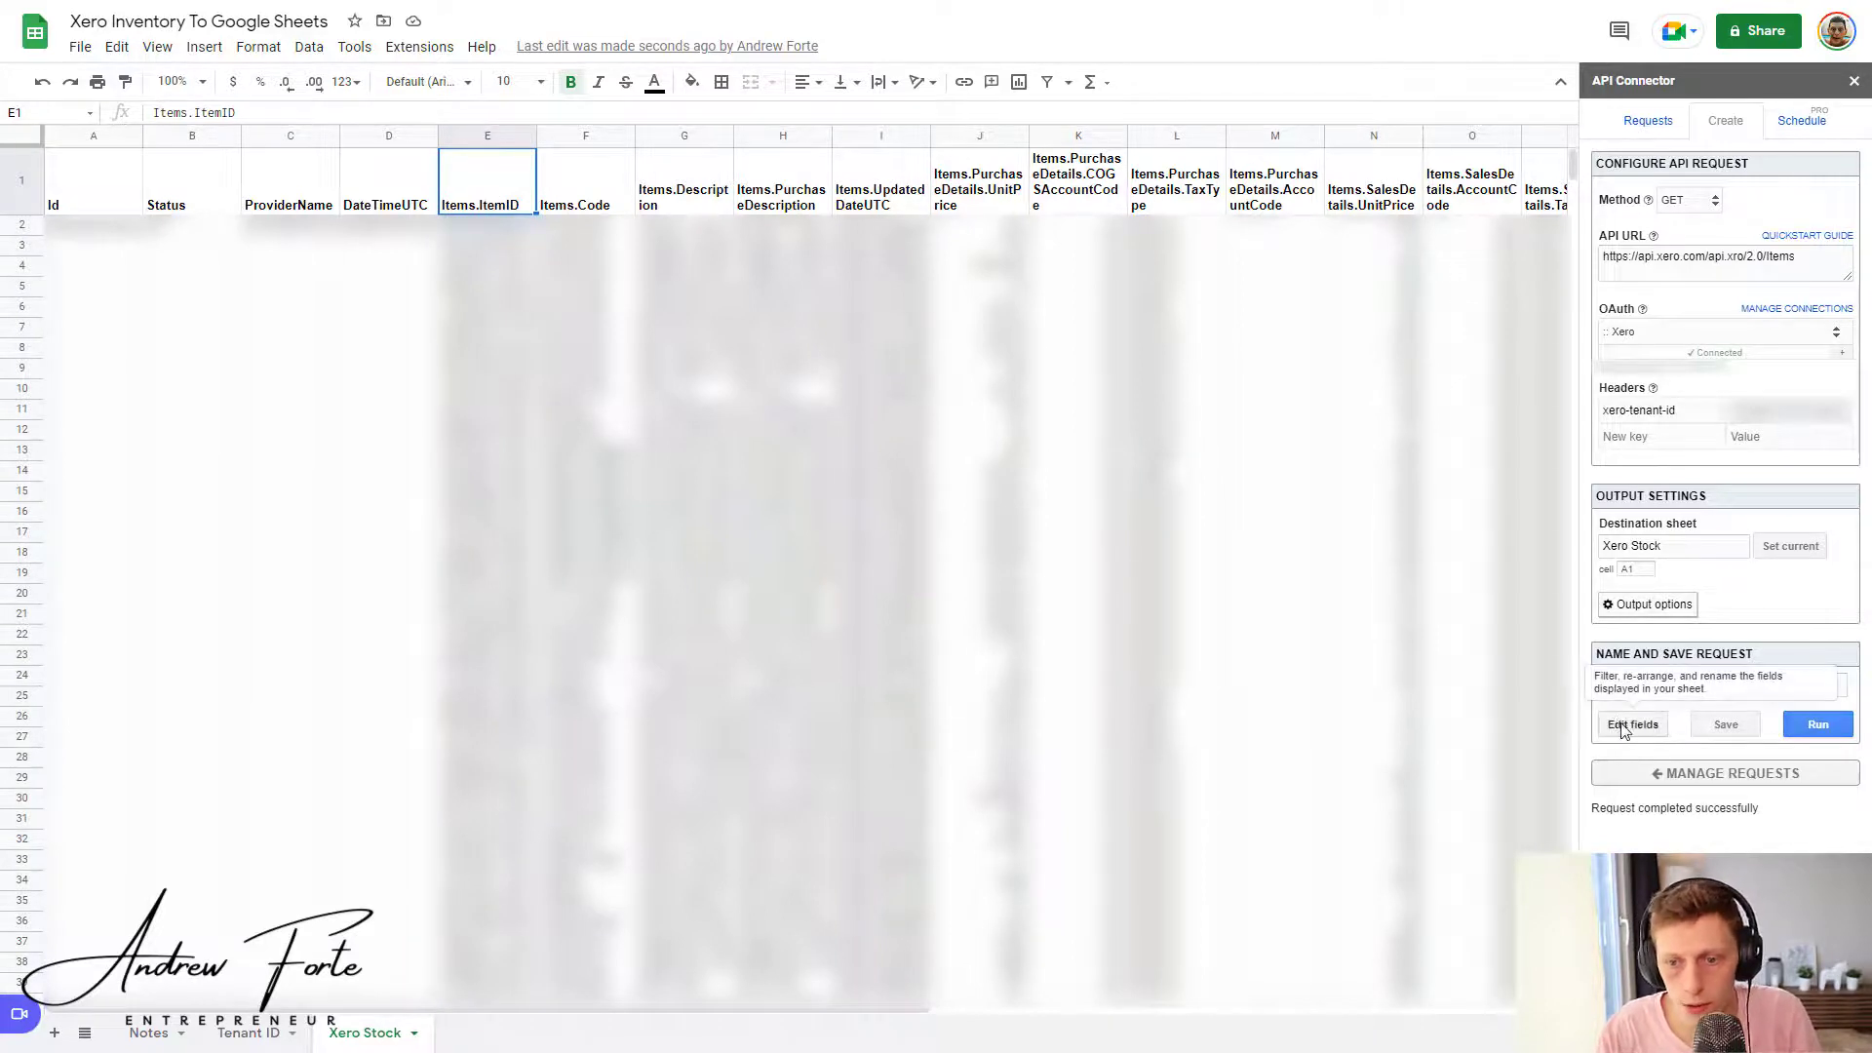
left_click(1628, 724)
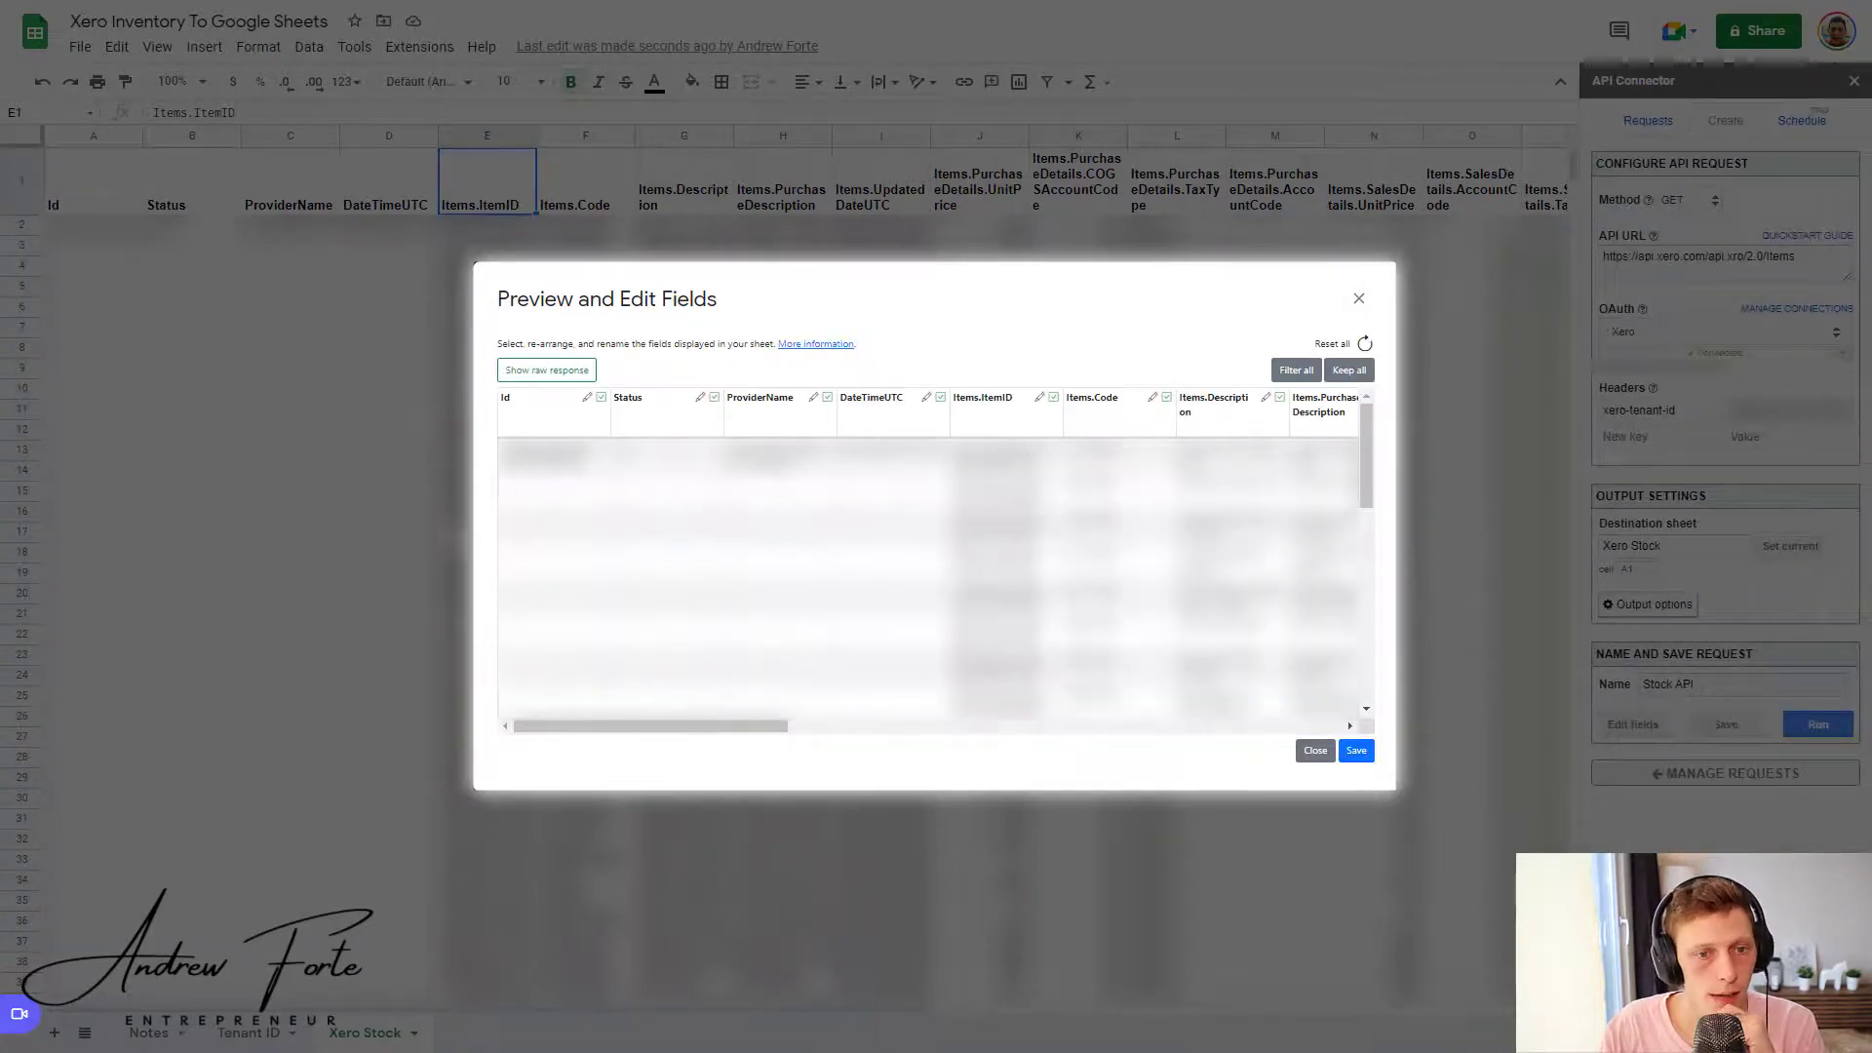
Step: Drop Id, Status, ProviderName, DateTimeUTC and Items.ItemID, then exclude all fields
left_click(601, 398)
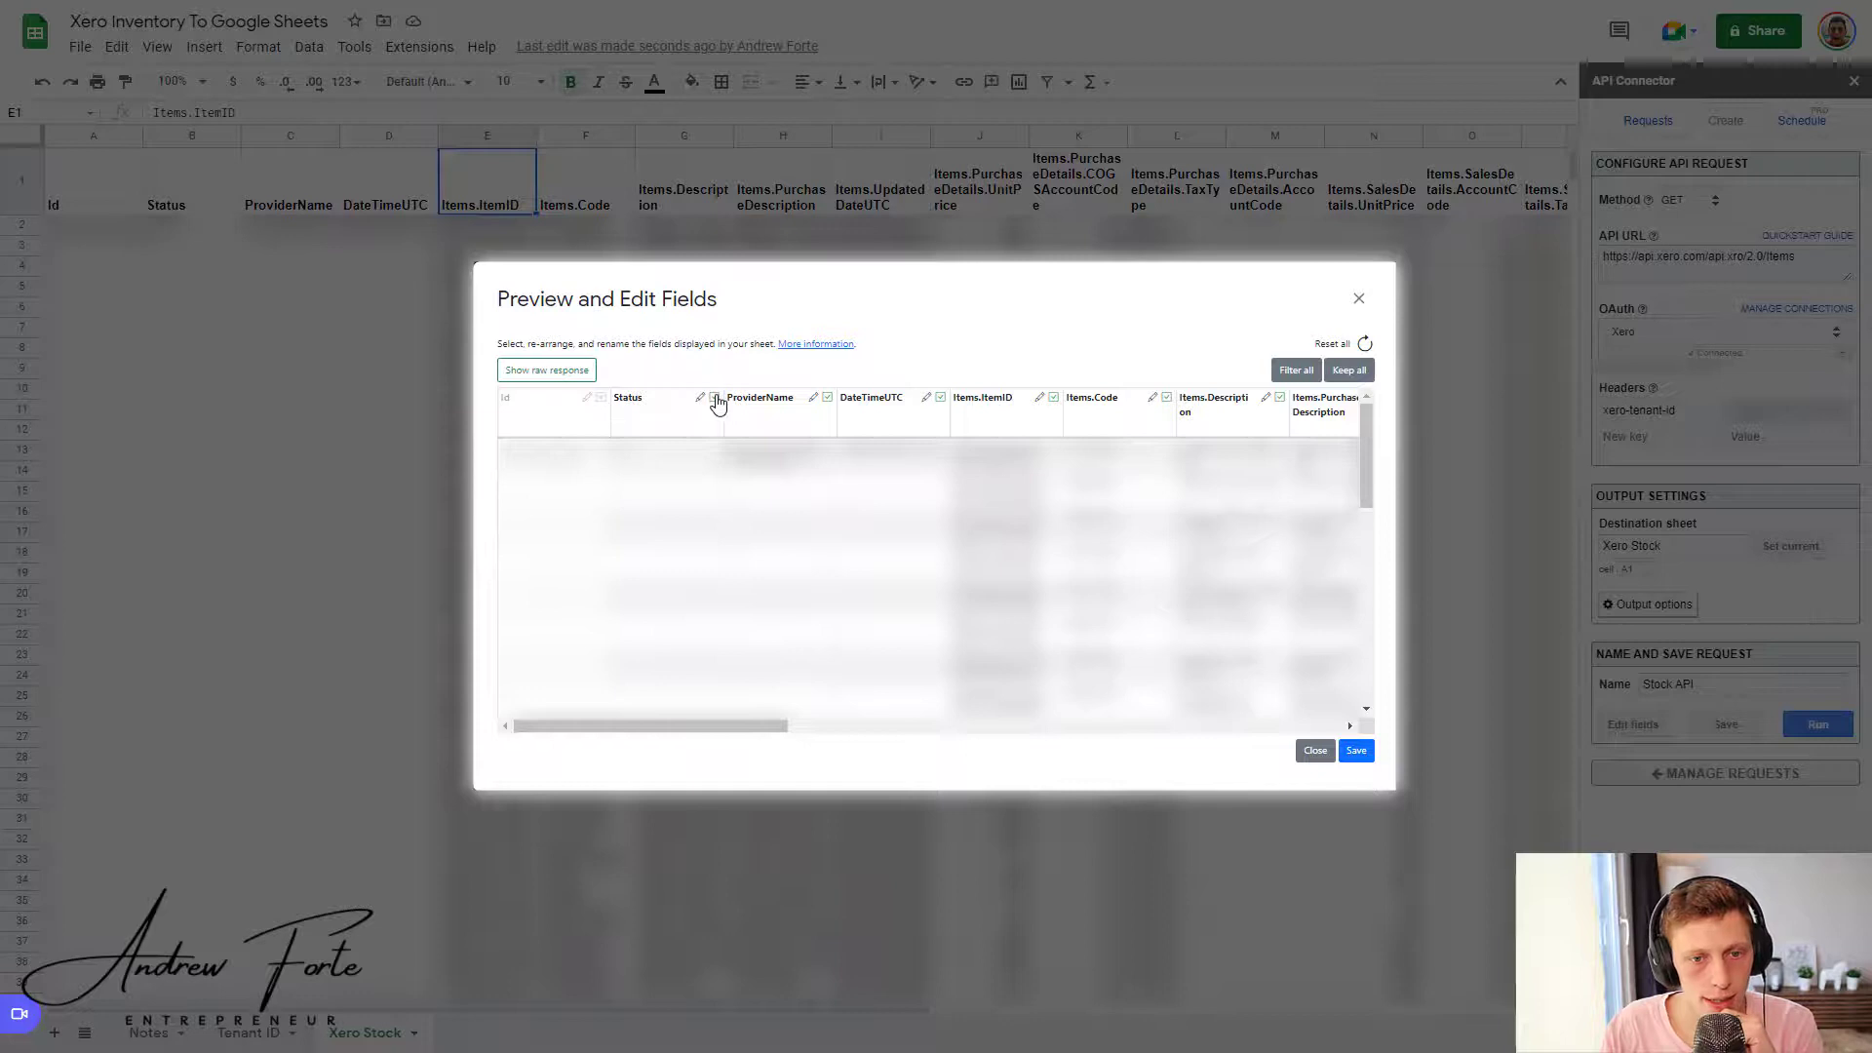
left_click(715, 398)
left_click(828, 398)
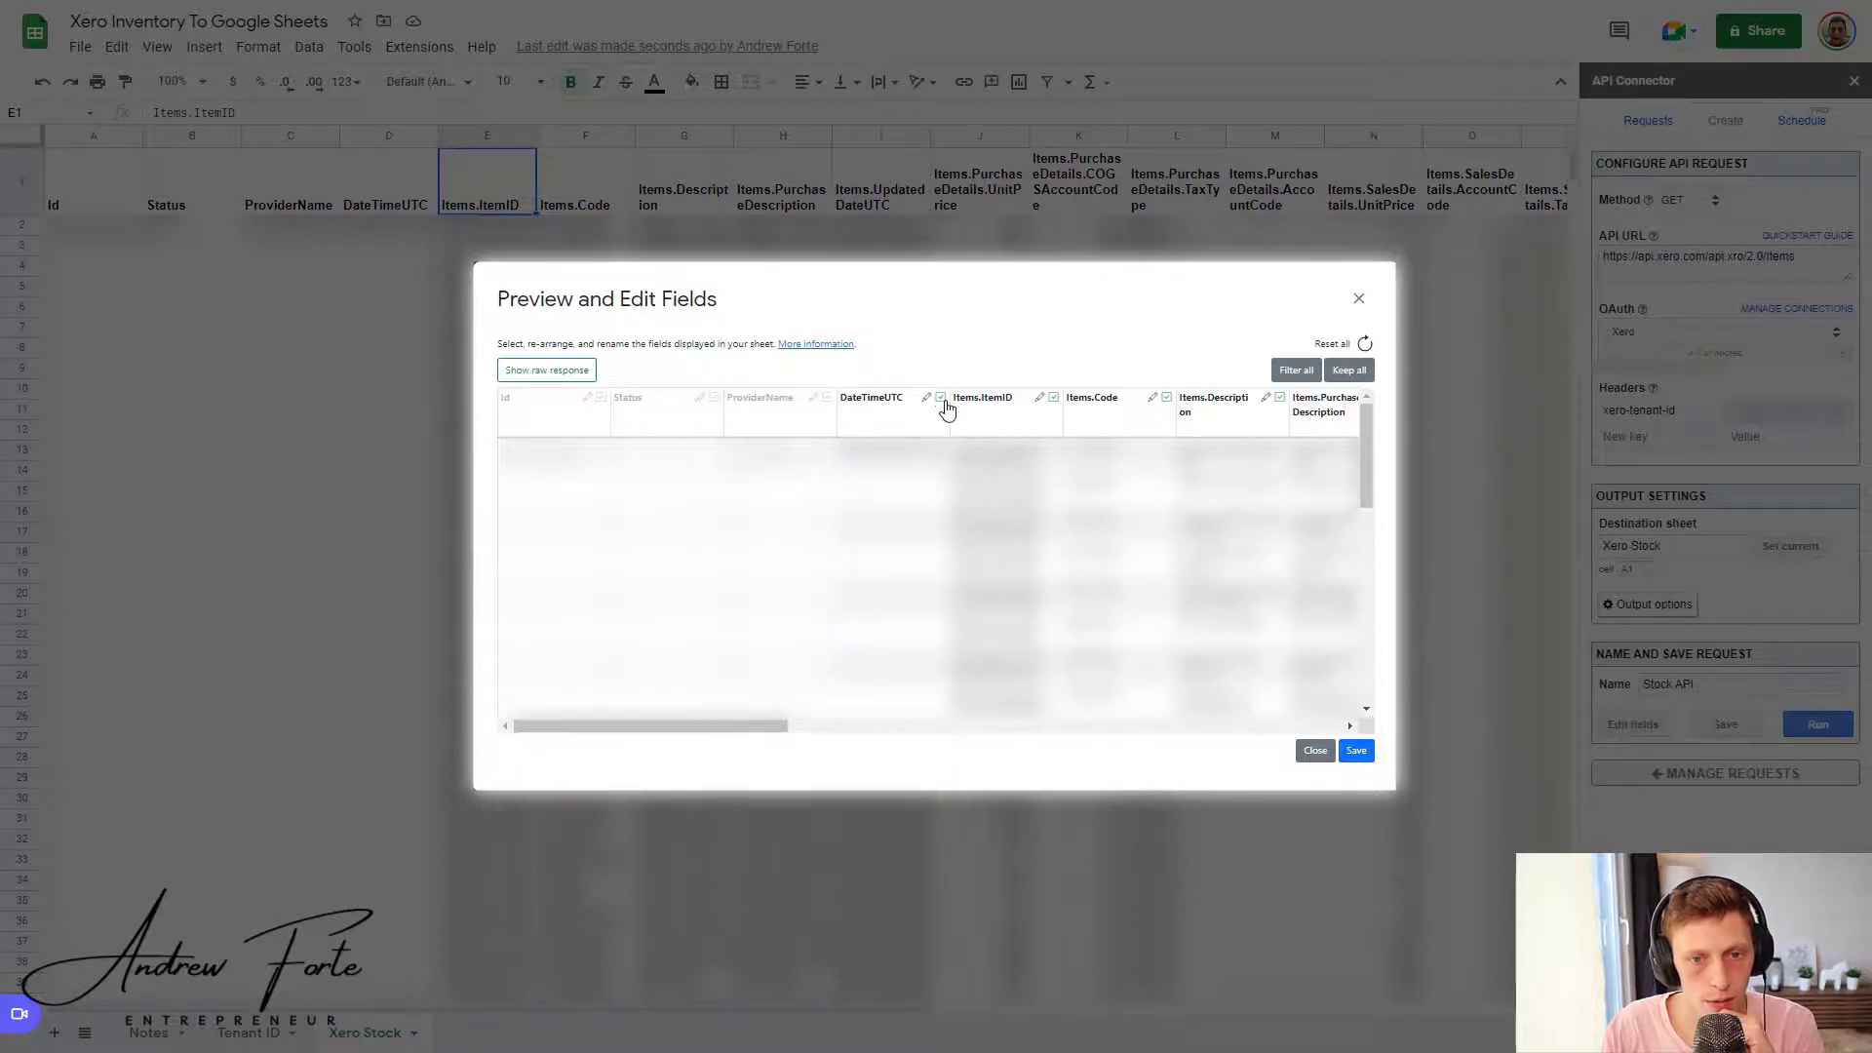
left_click(942, 399)
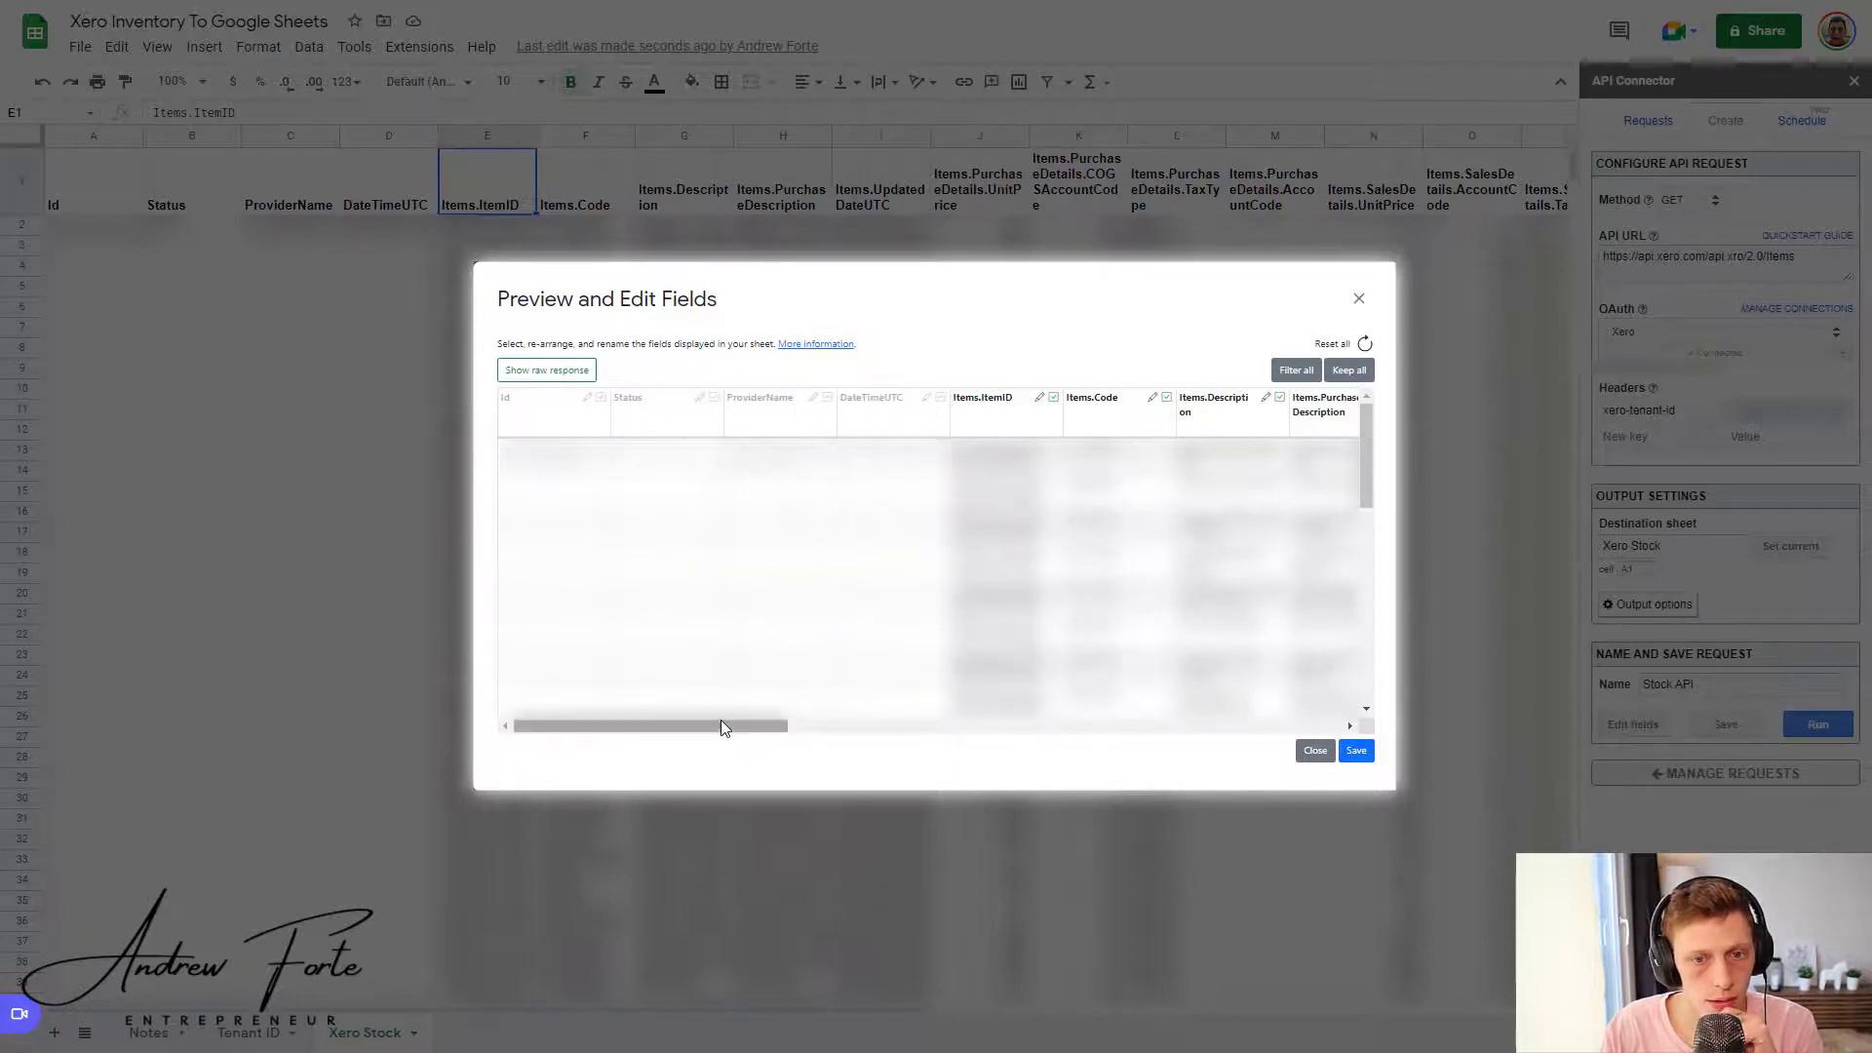
left_click_drag(723, 726, 878, 727)
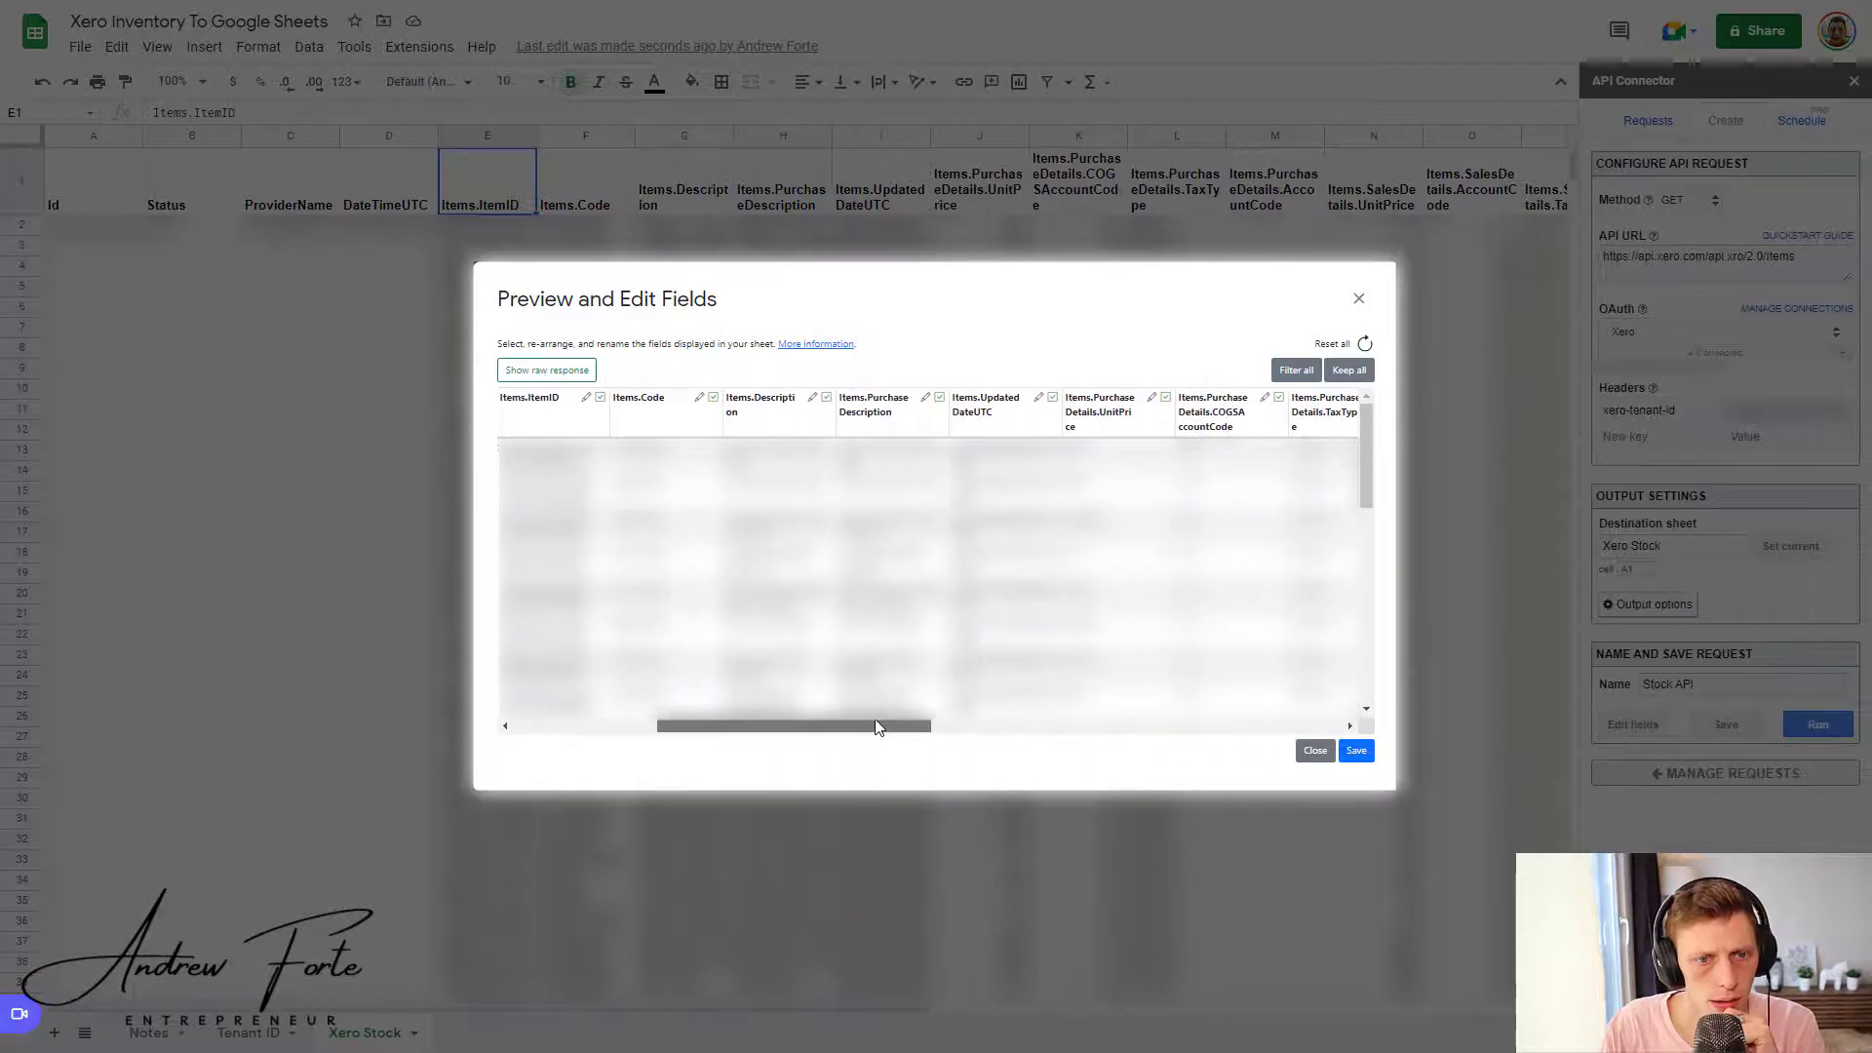
left_click(600, 397)
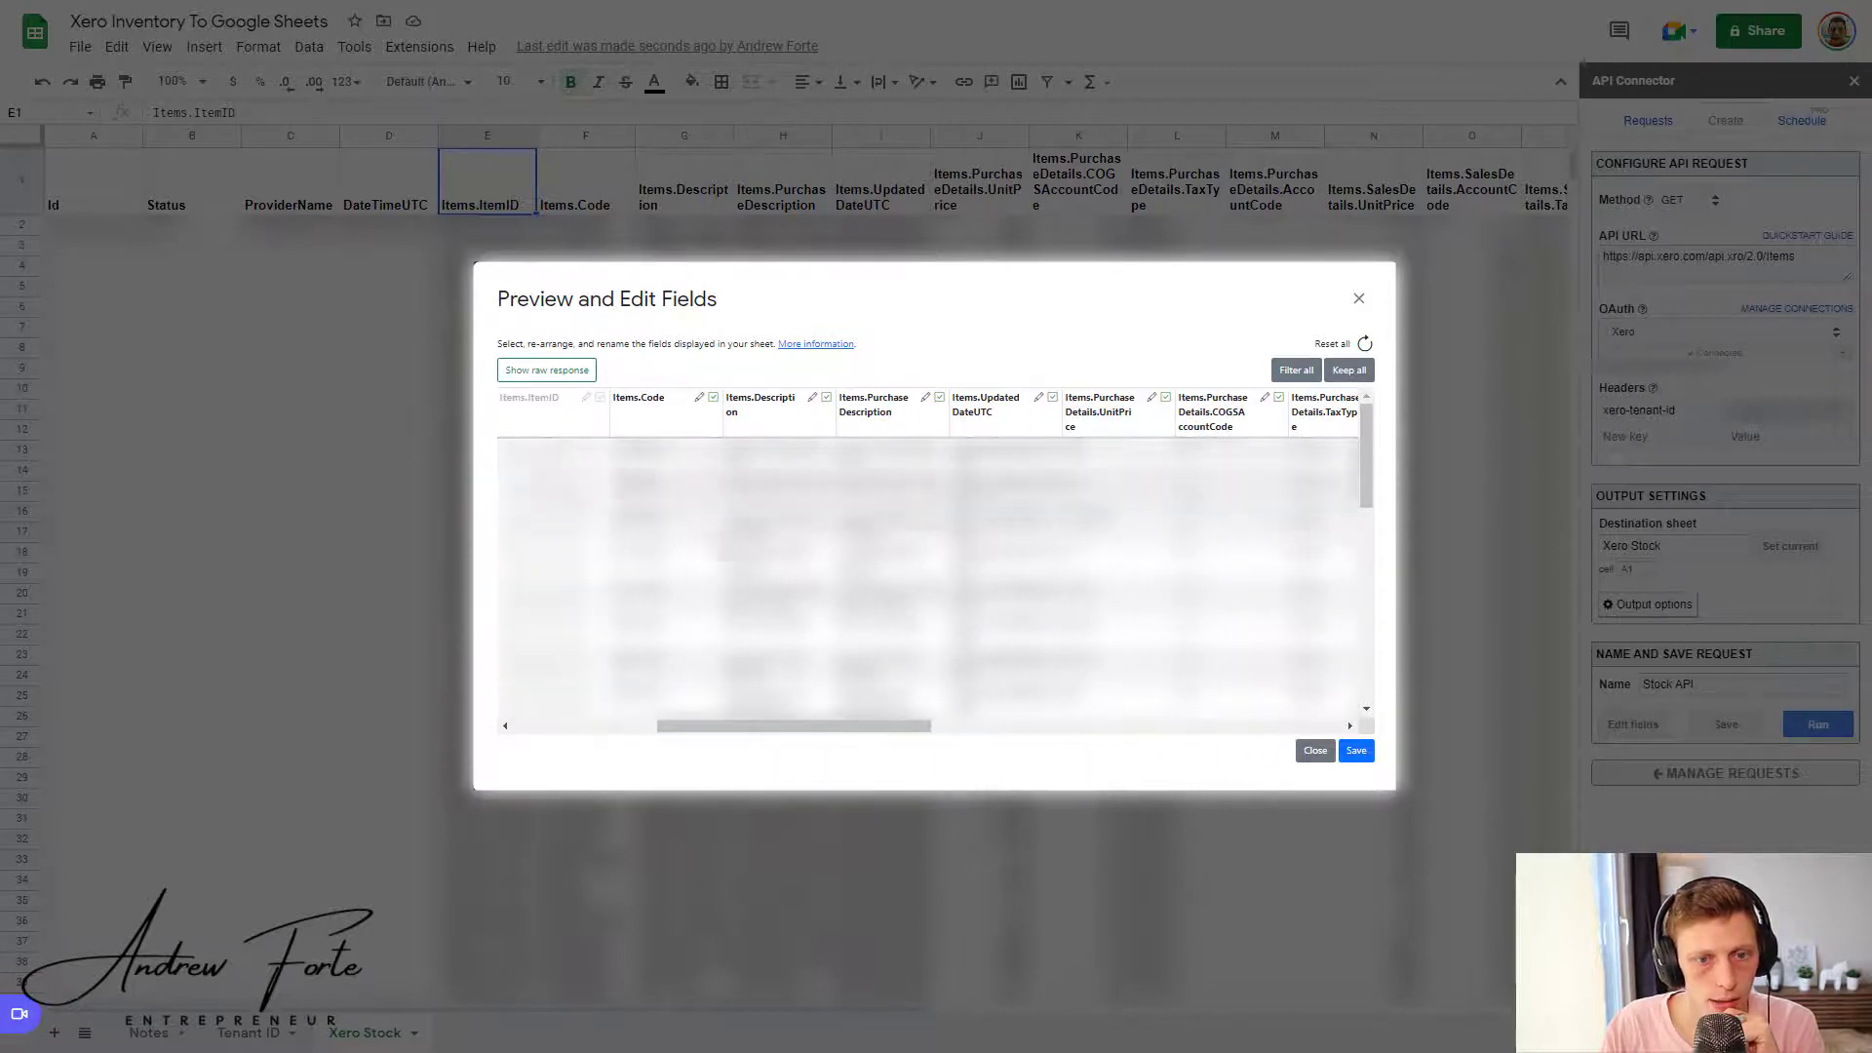
left_click(1278, 372)
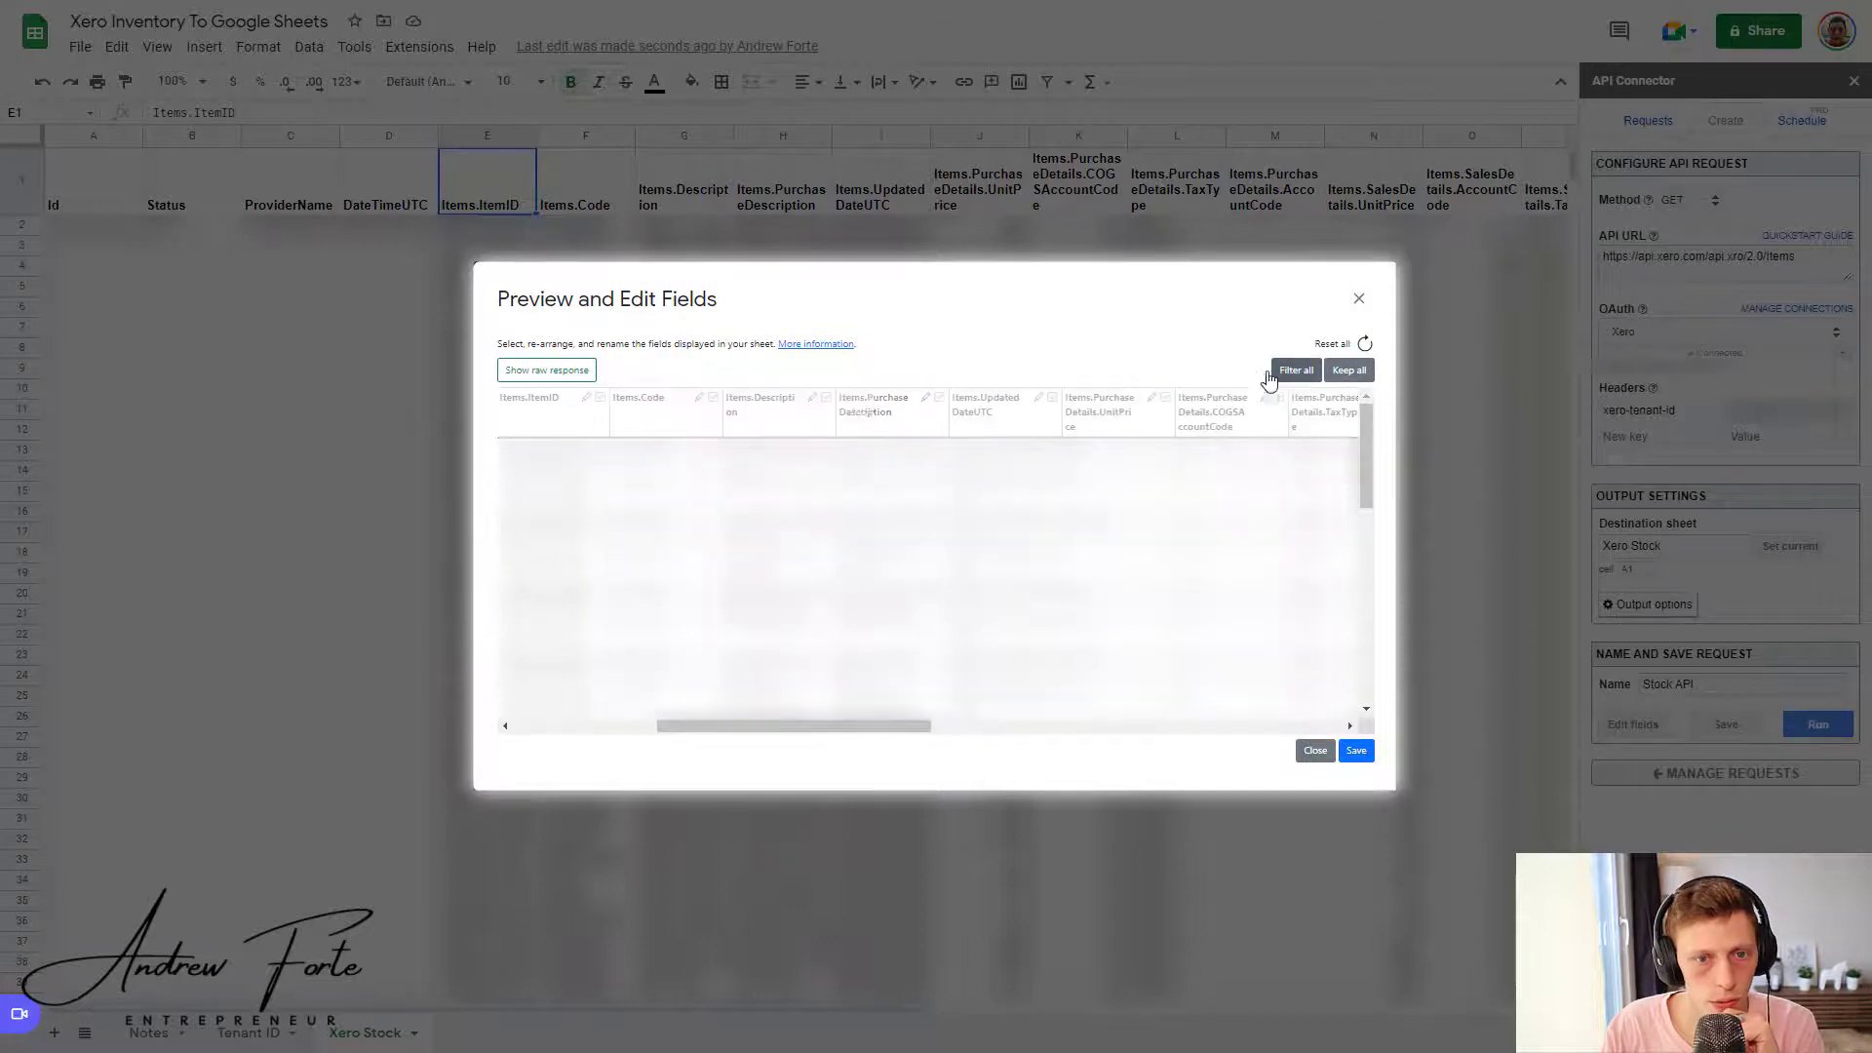
Step: Include Items.Code, Items.Description, Items.QuantityOnHand and Items.TotalCostPool, and save the selection
left_click(713, 398)
left_click(826, 398)
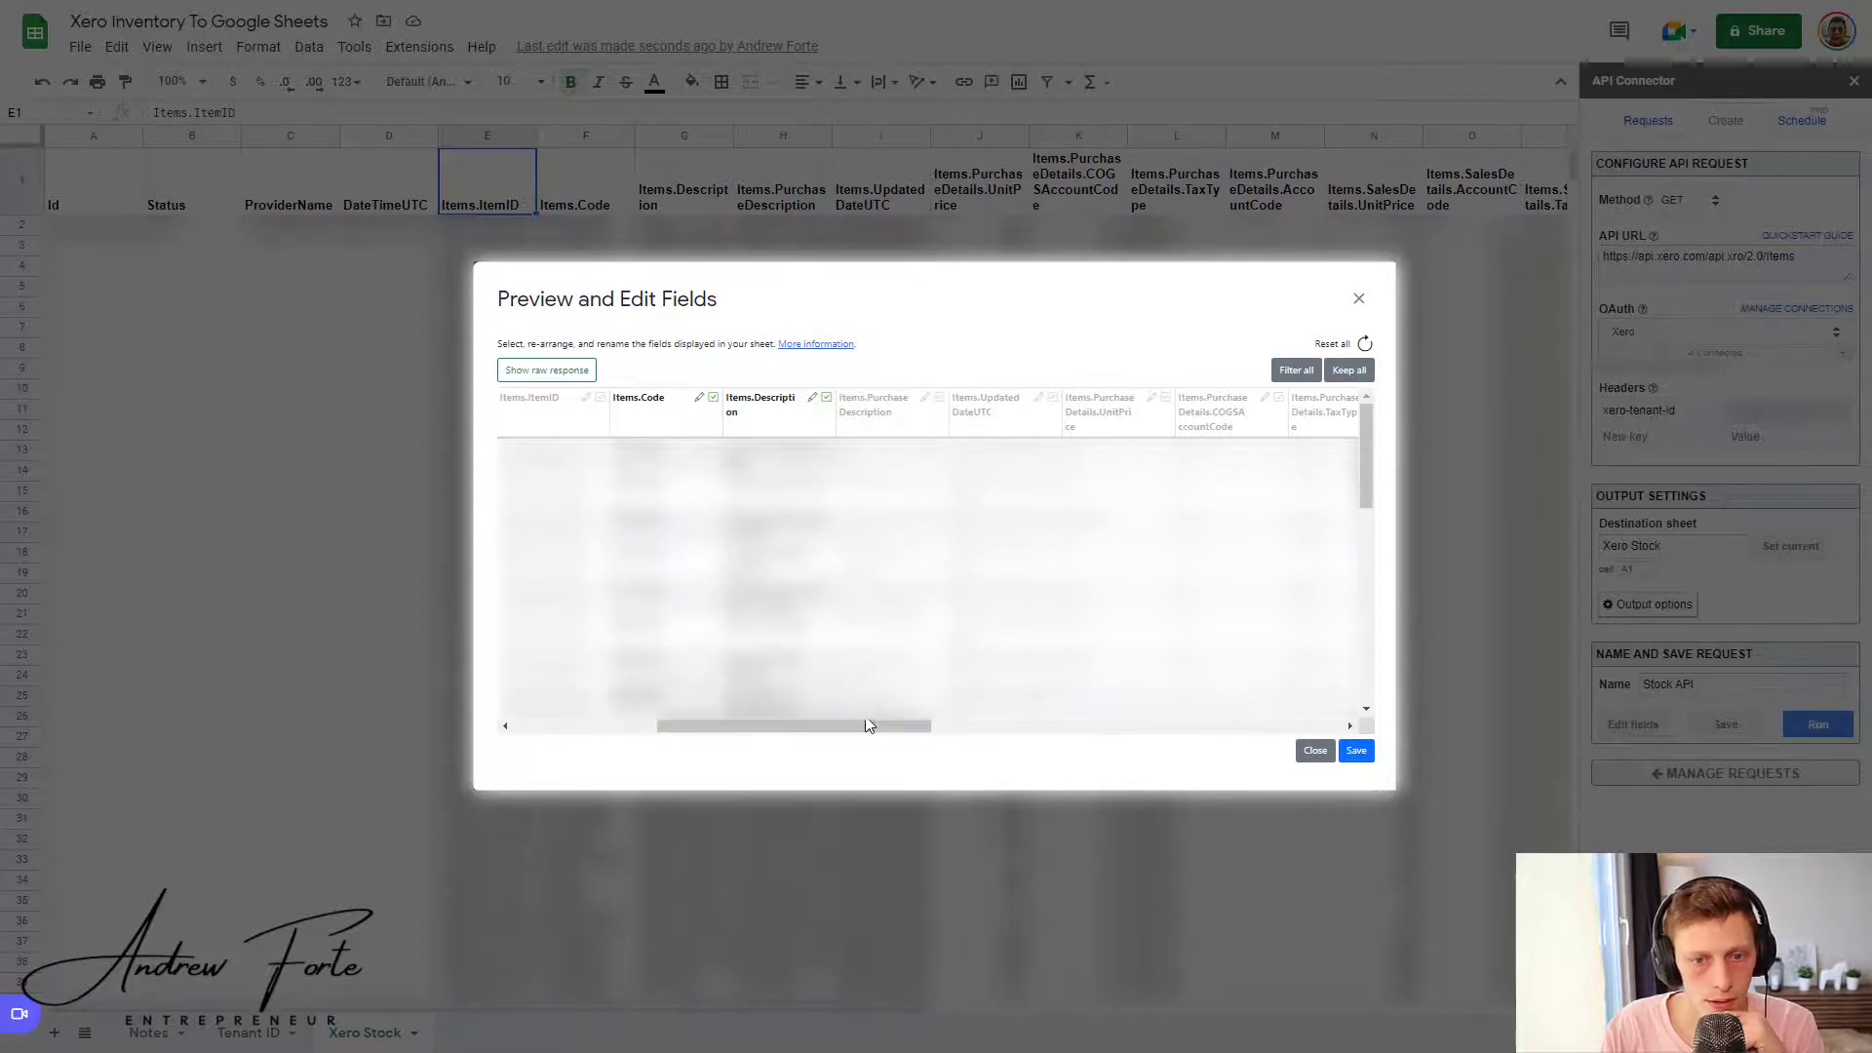
left_click_drag(869, 726, 1244, 729)
left_click(1215, 398)
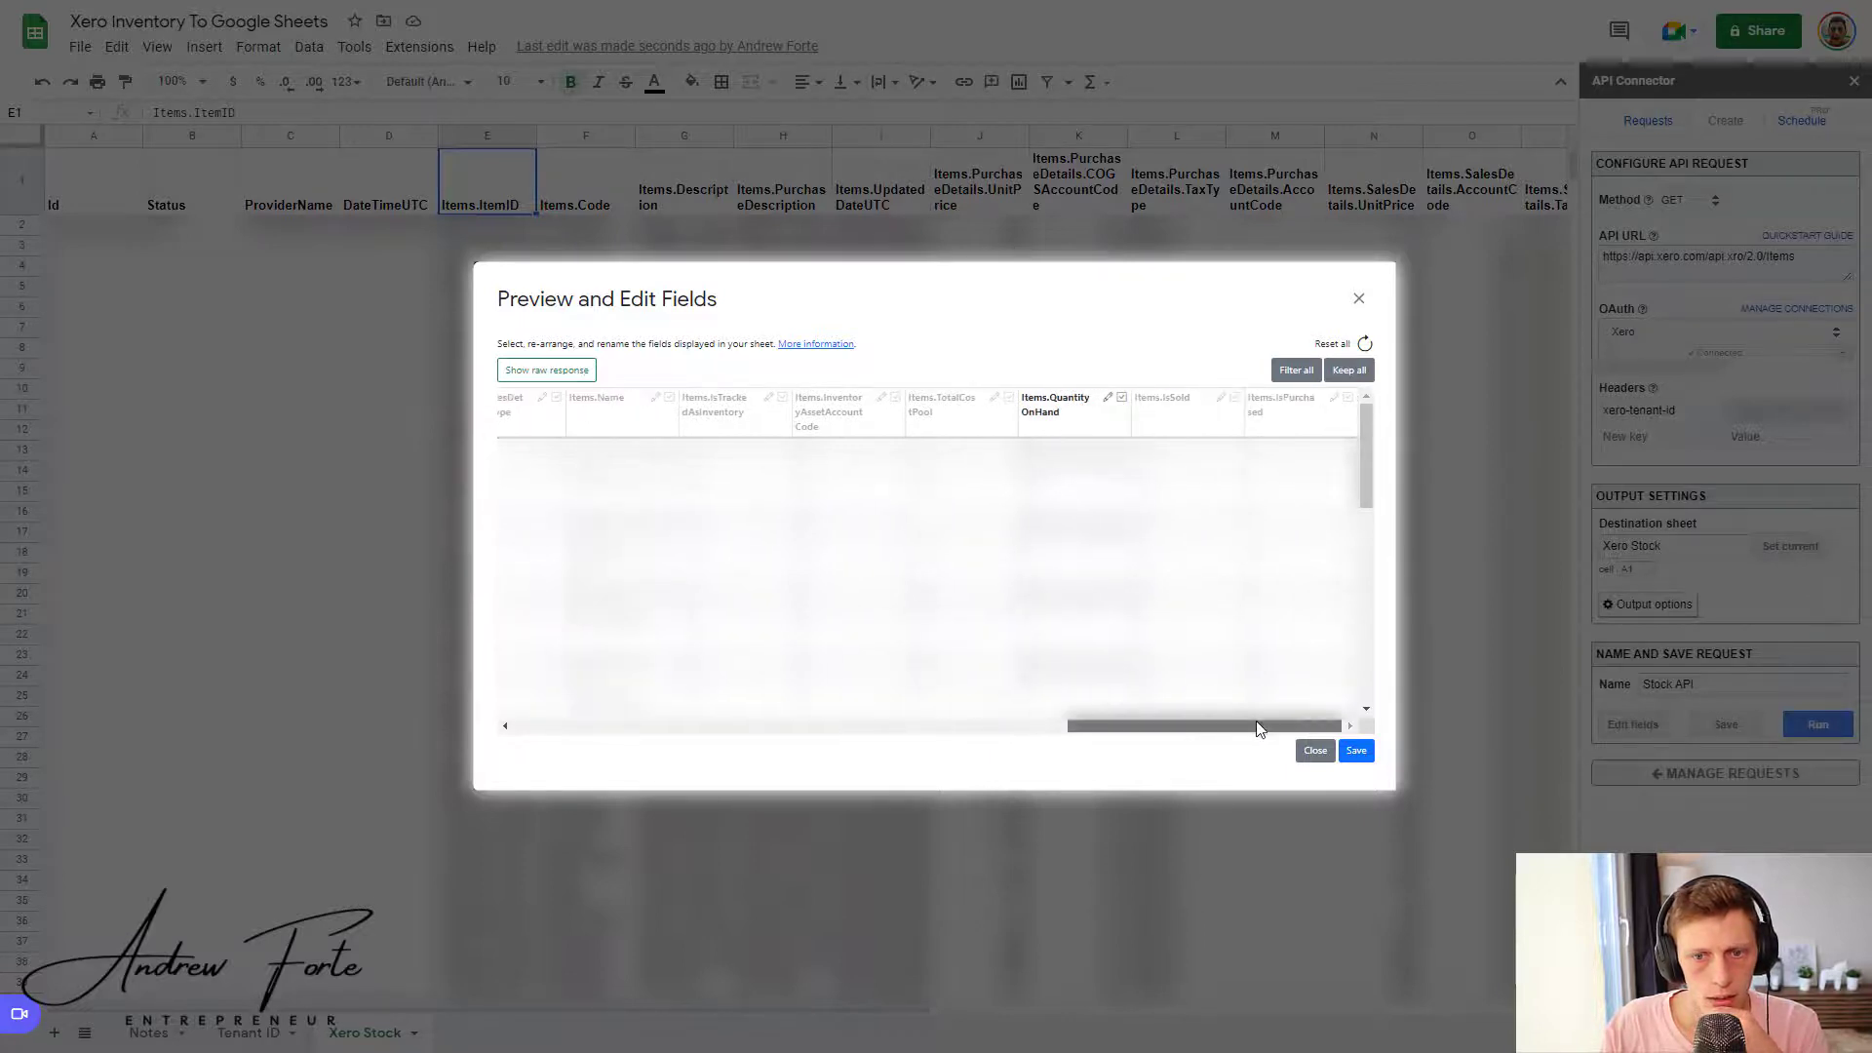
left_click(1008, 398)
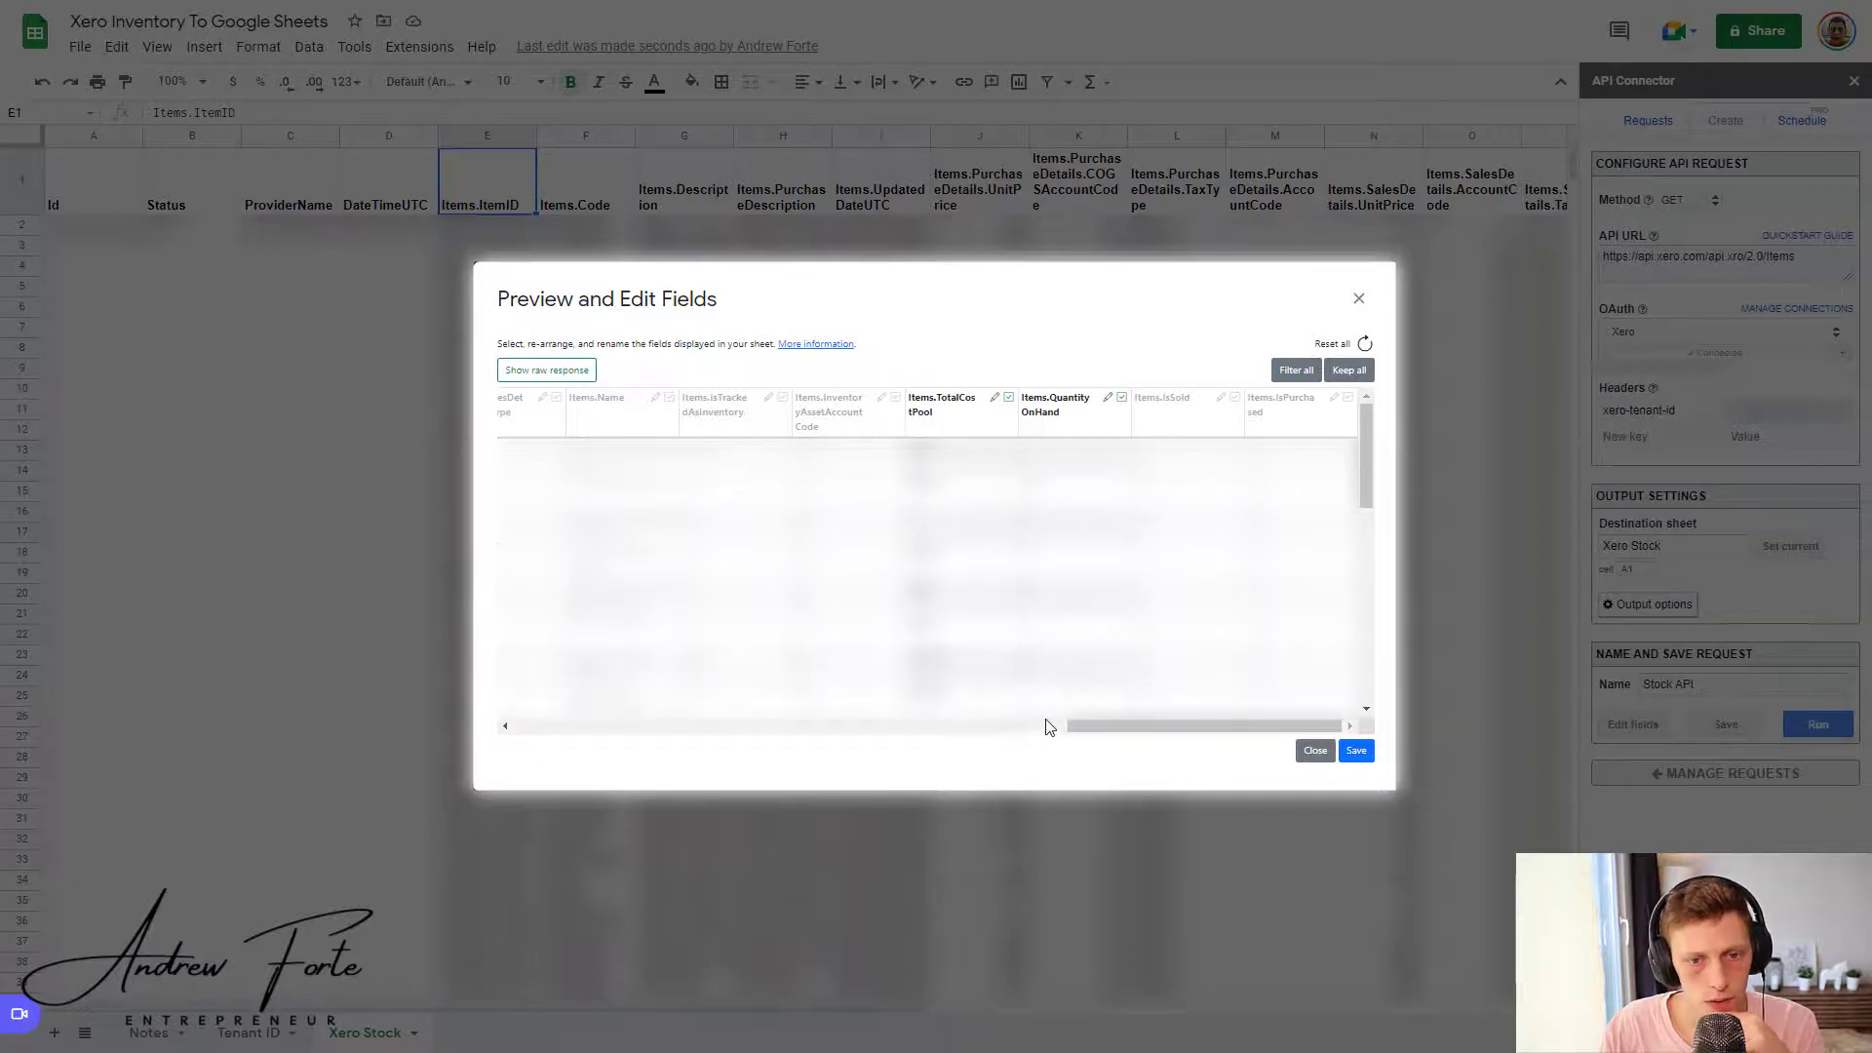
left_click(1355, 753)
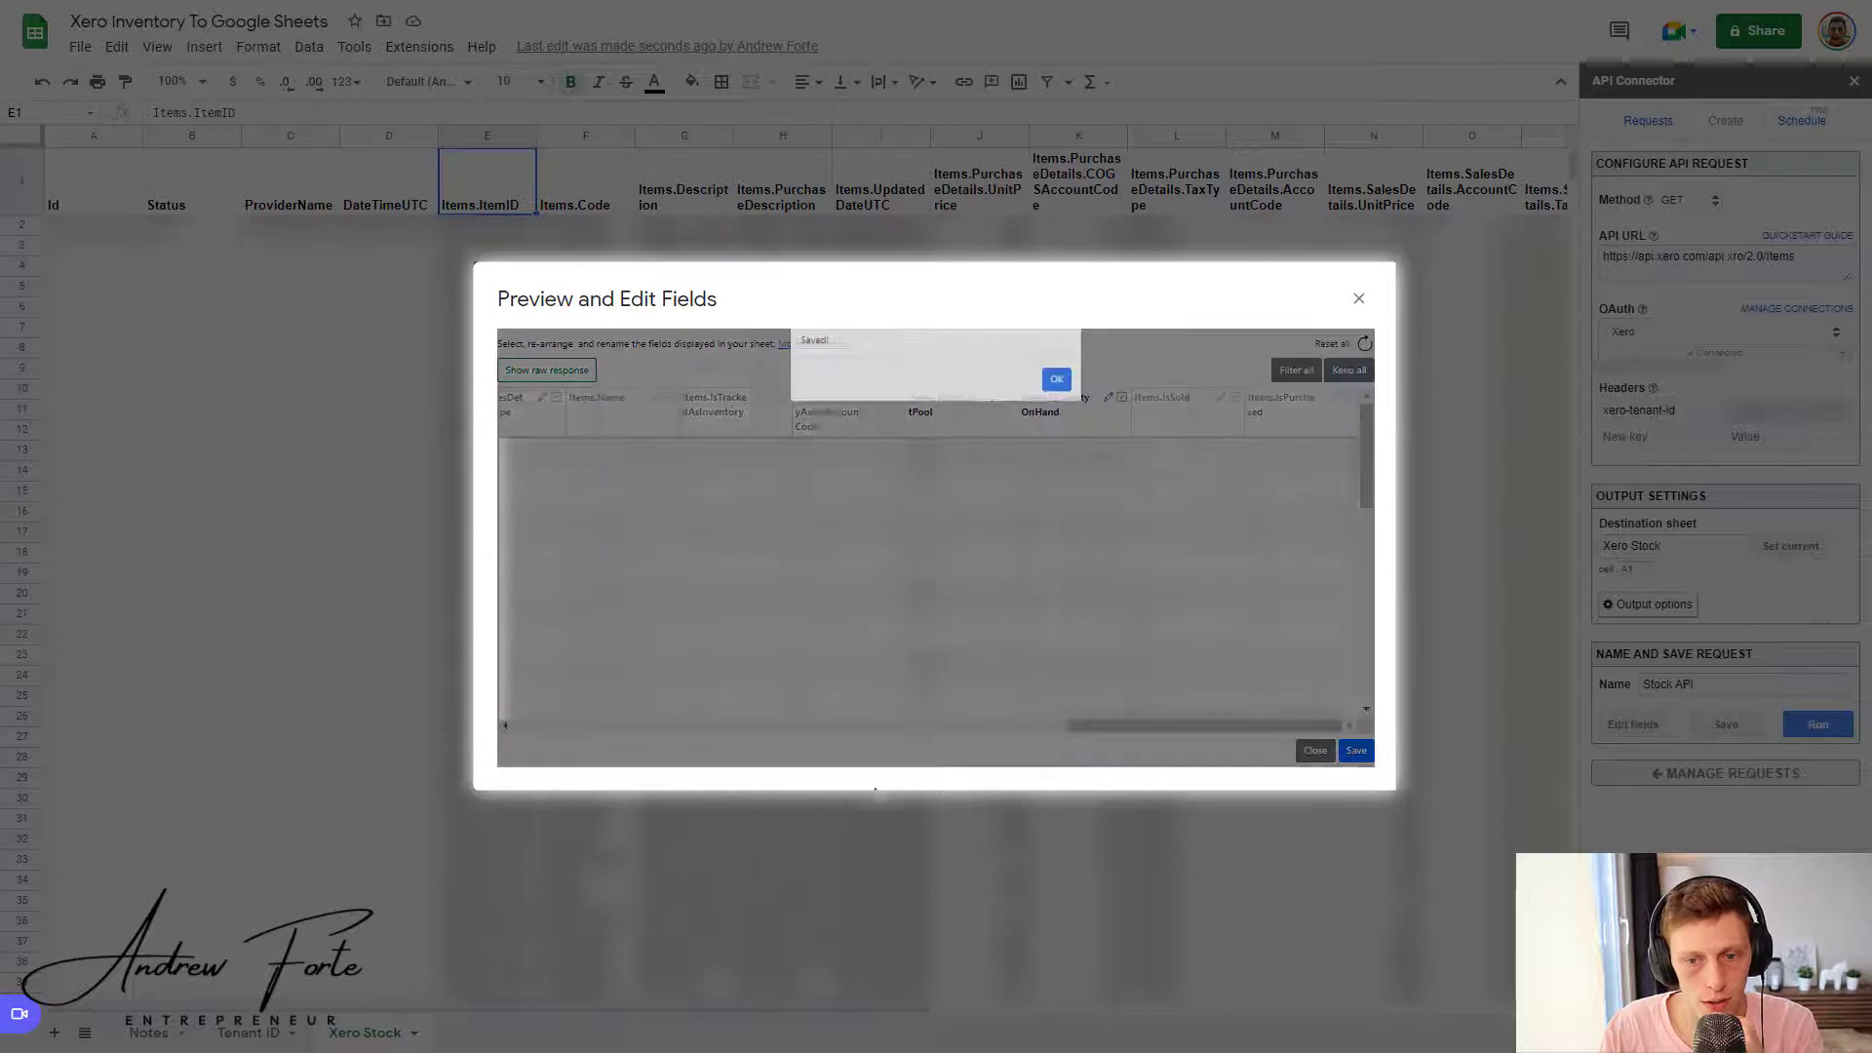
left_click(1056, 403)
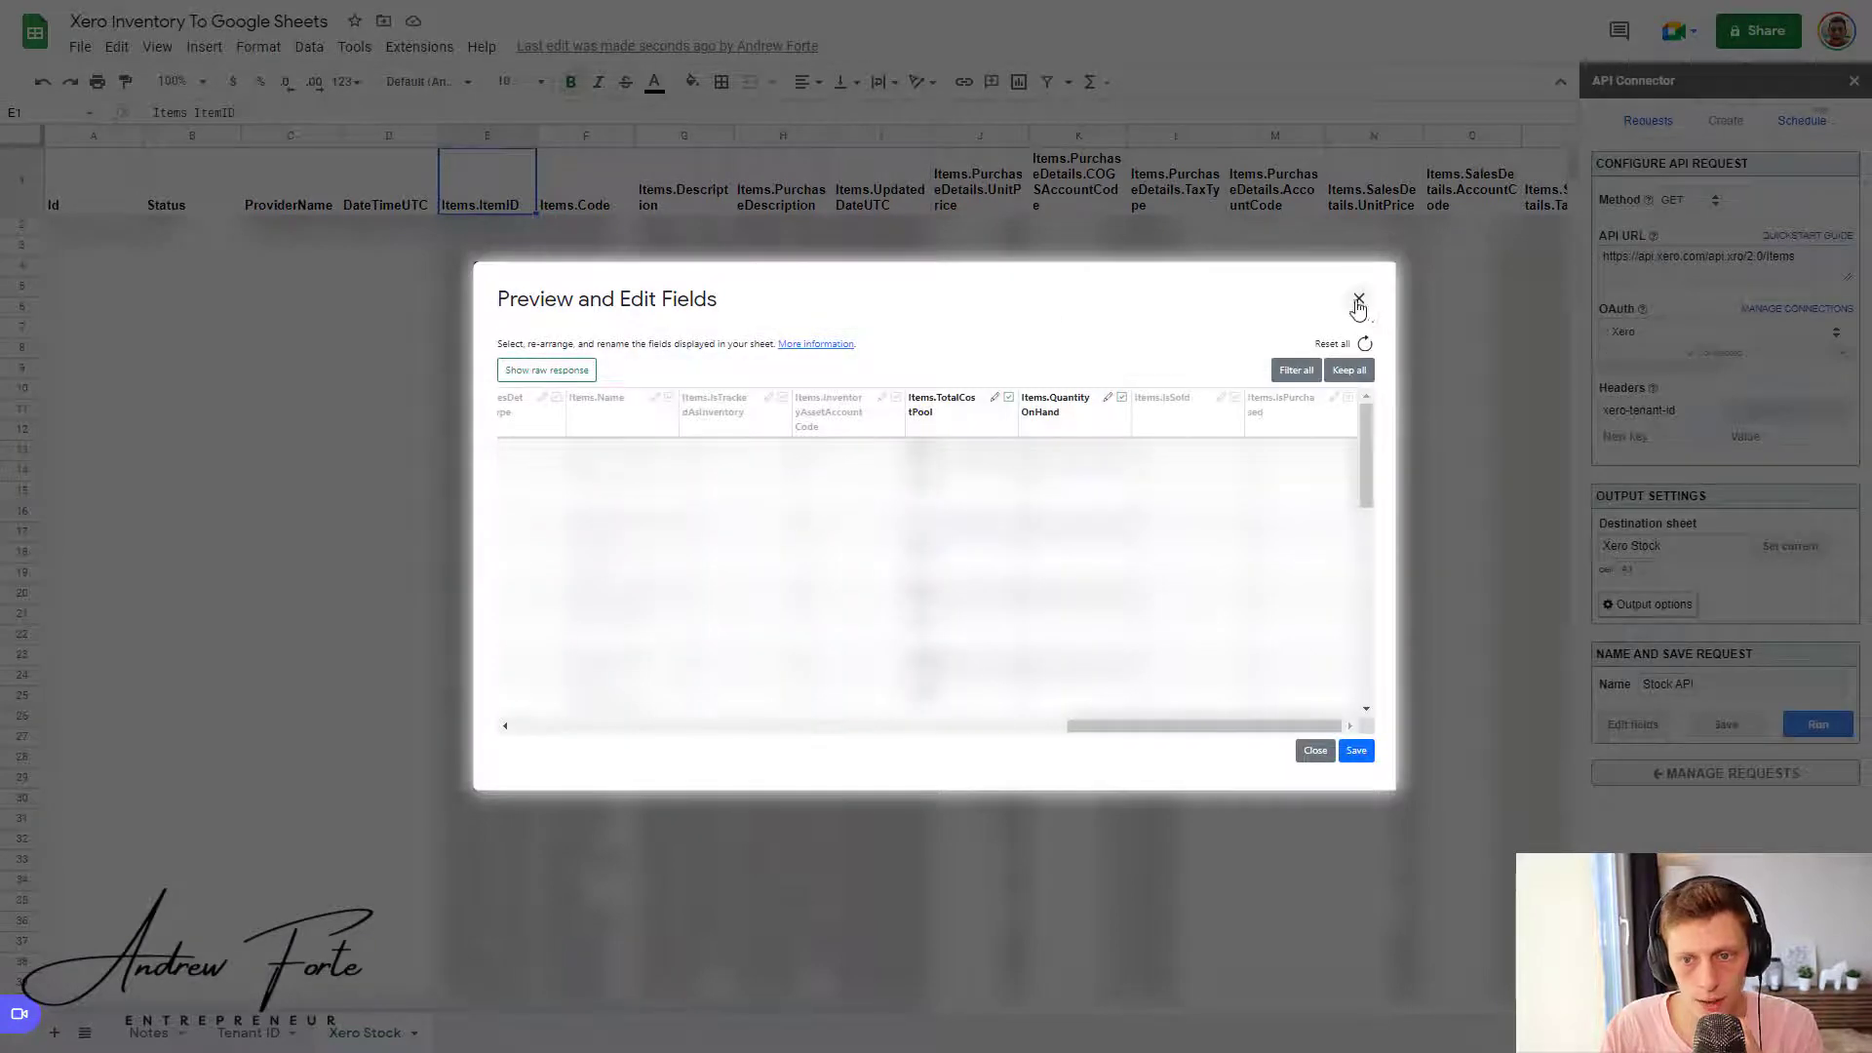
left_click(1359, 298)
Step: Re-run Stock API and turn on Clear sheet data in the additional output options
left_click(1801, 728)
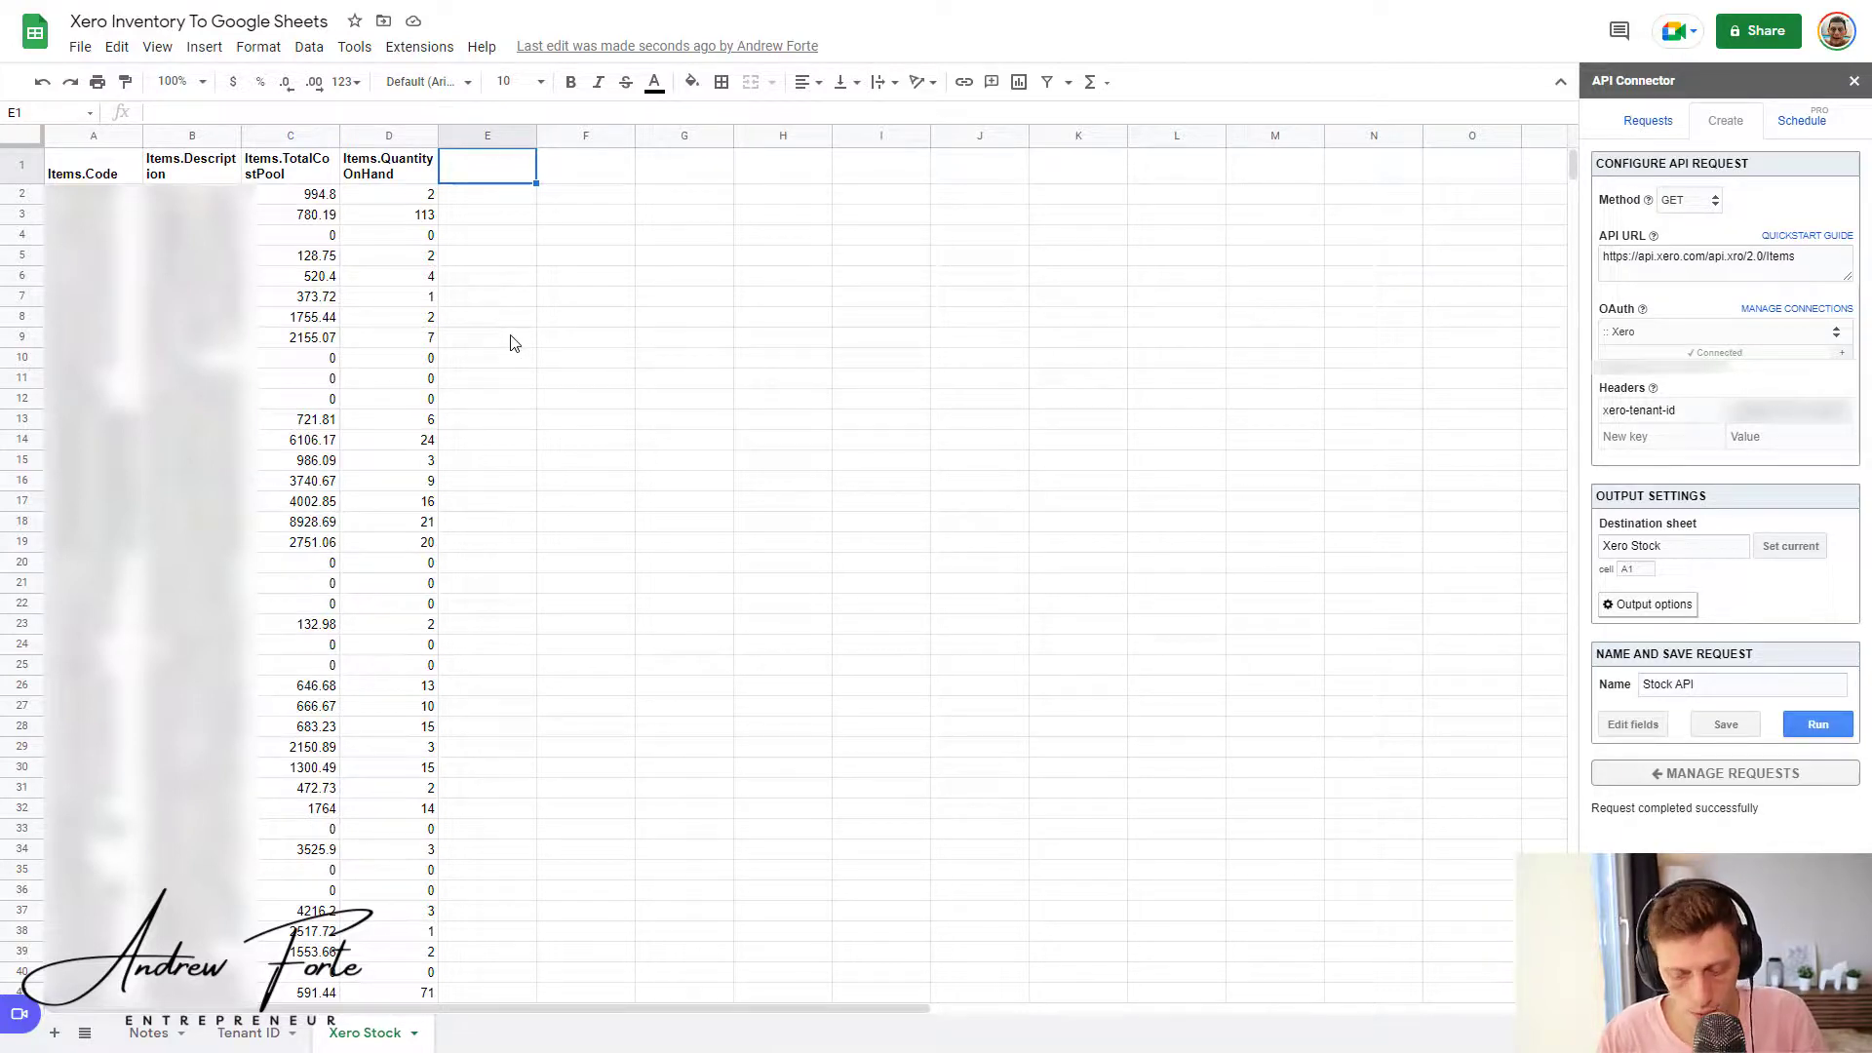
left_click(508, 214)
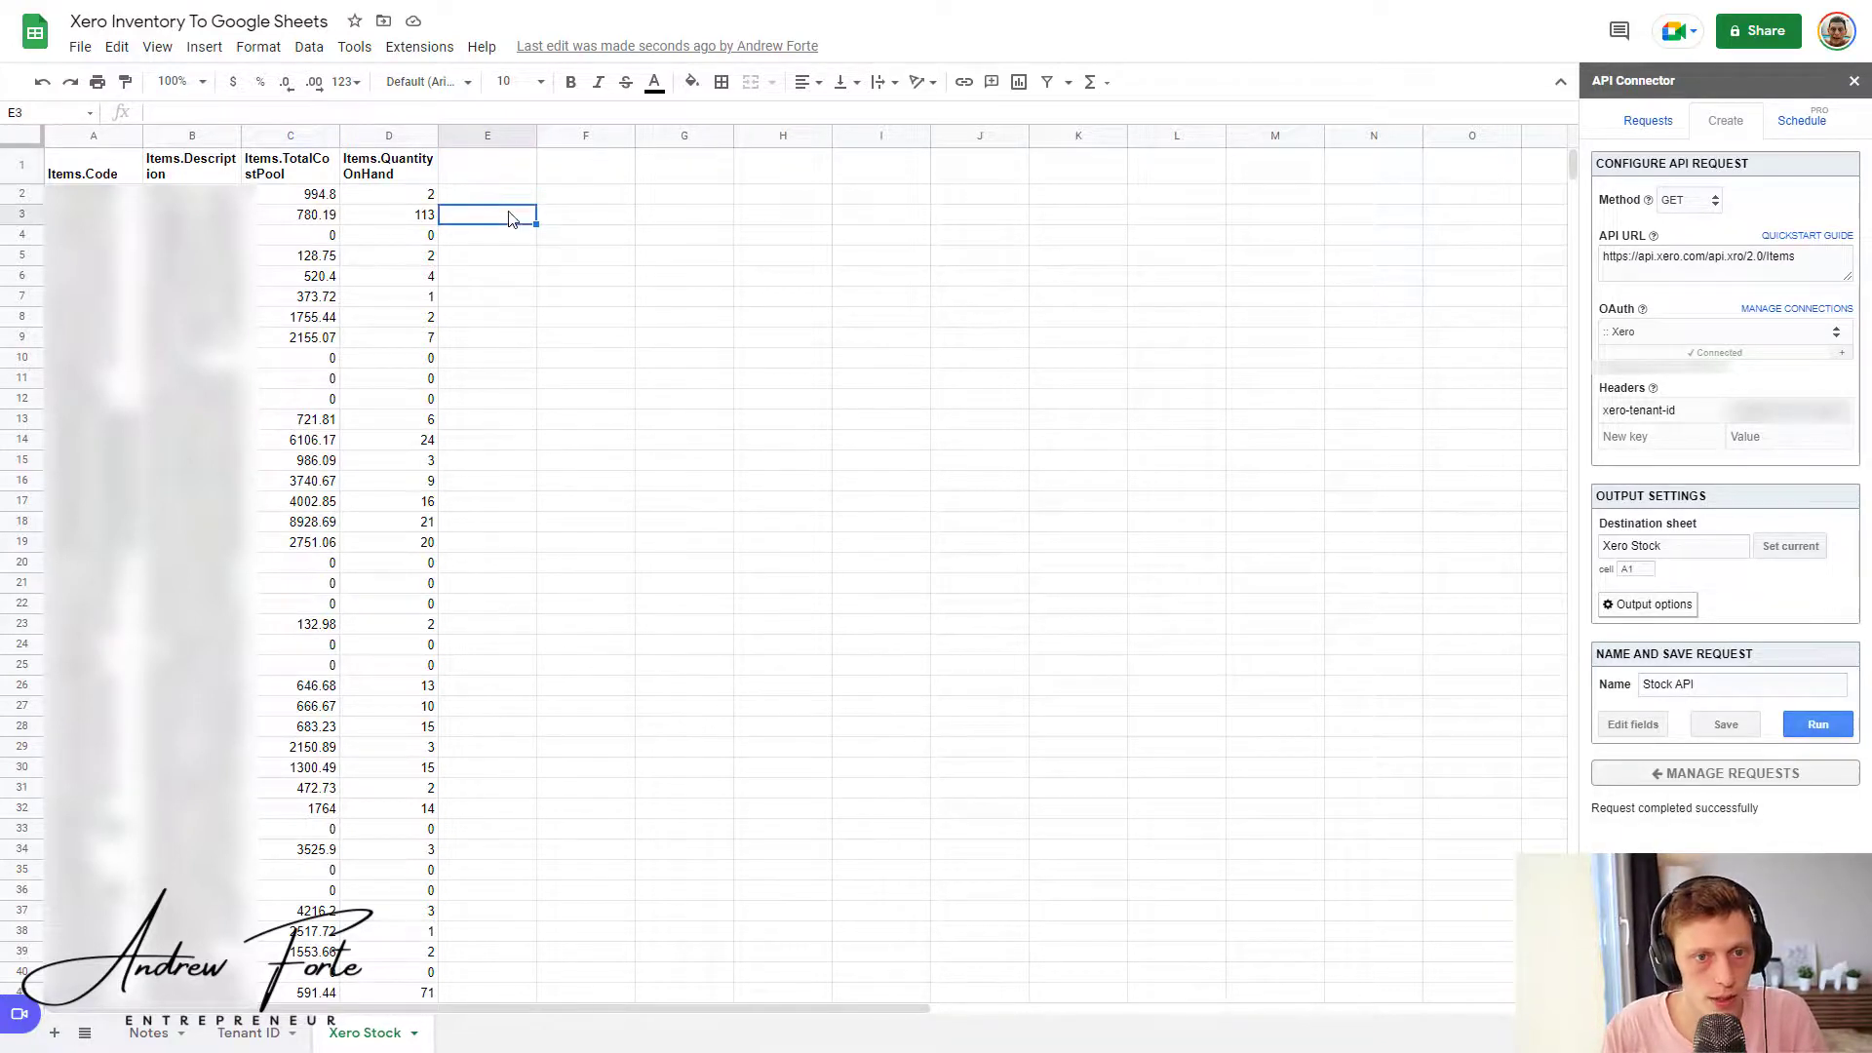
left_click(498, 195)
left_click(1639, 608)
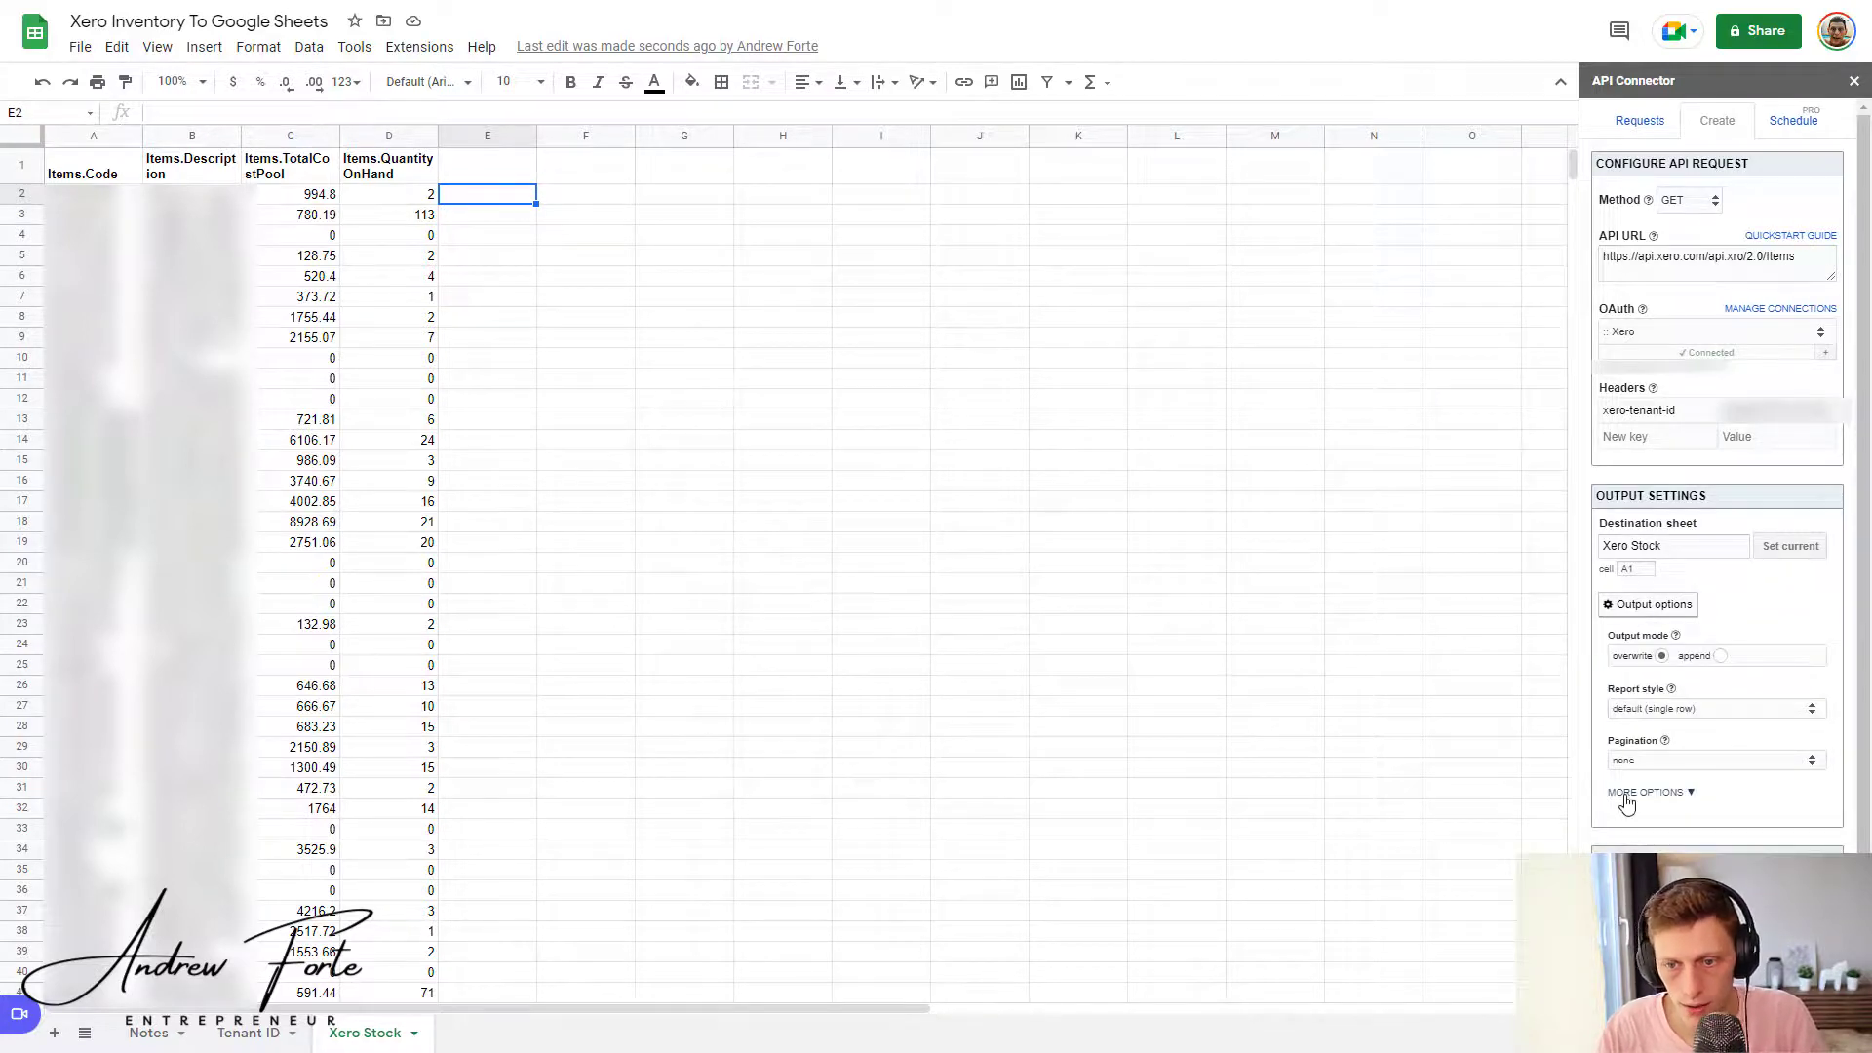
left_click(1626, 797)
scroll(1624, 743, "down", 1)
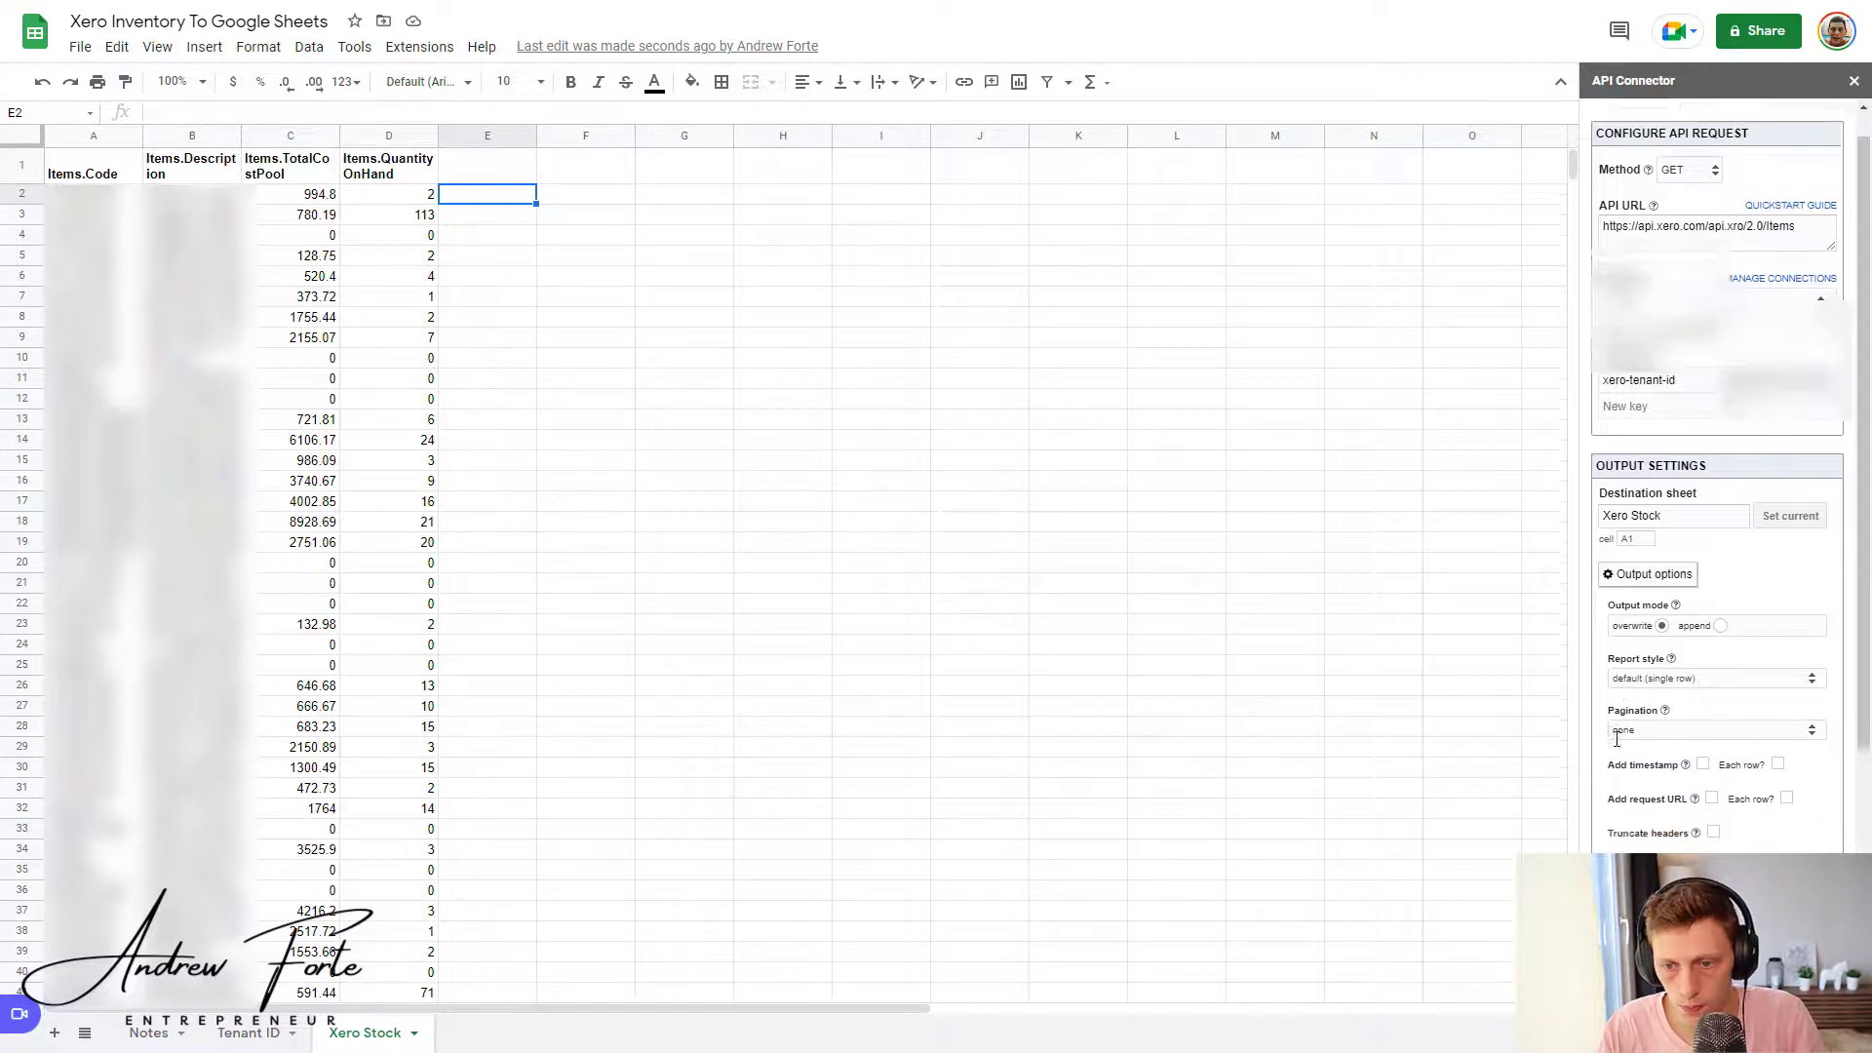
mouse_move(1691, 801)
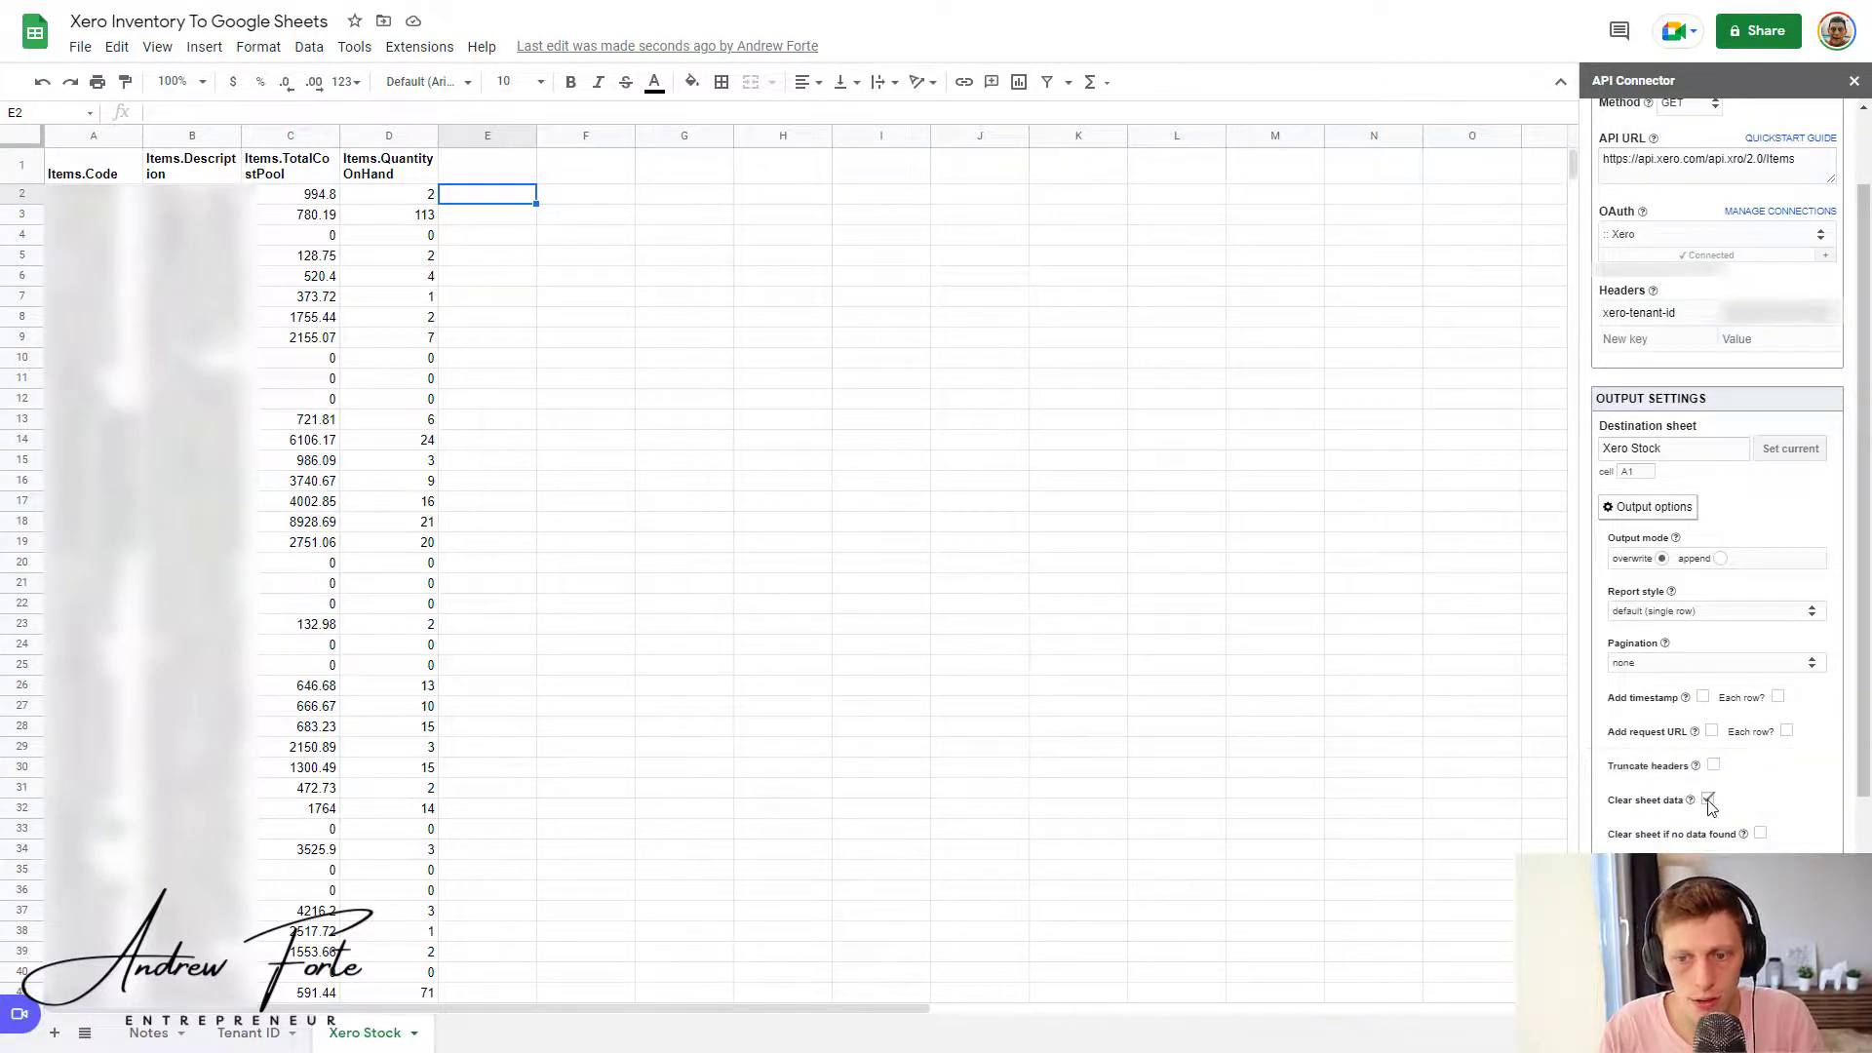
Step: Check the refreshed values in cells A2, C2 and D2 and scroll through the data
left_click_drag(488, 217, 488, 380)
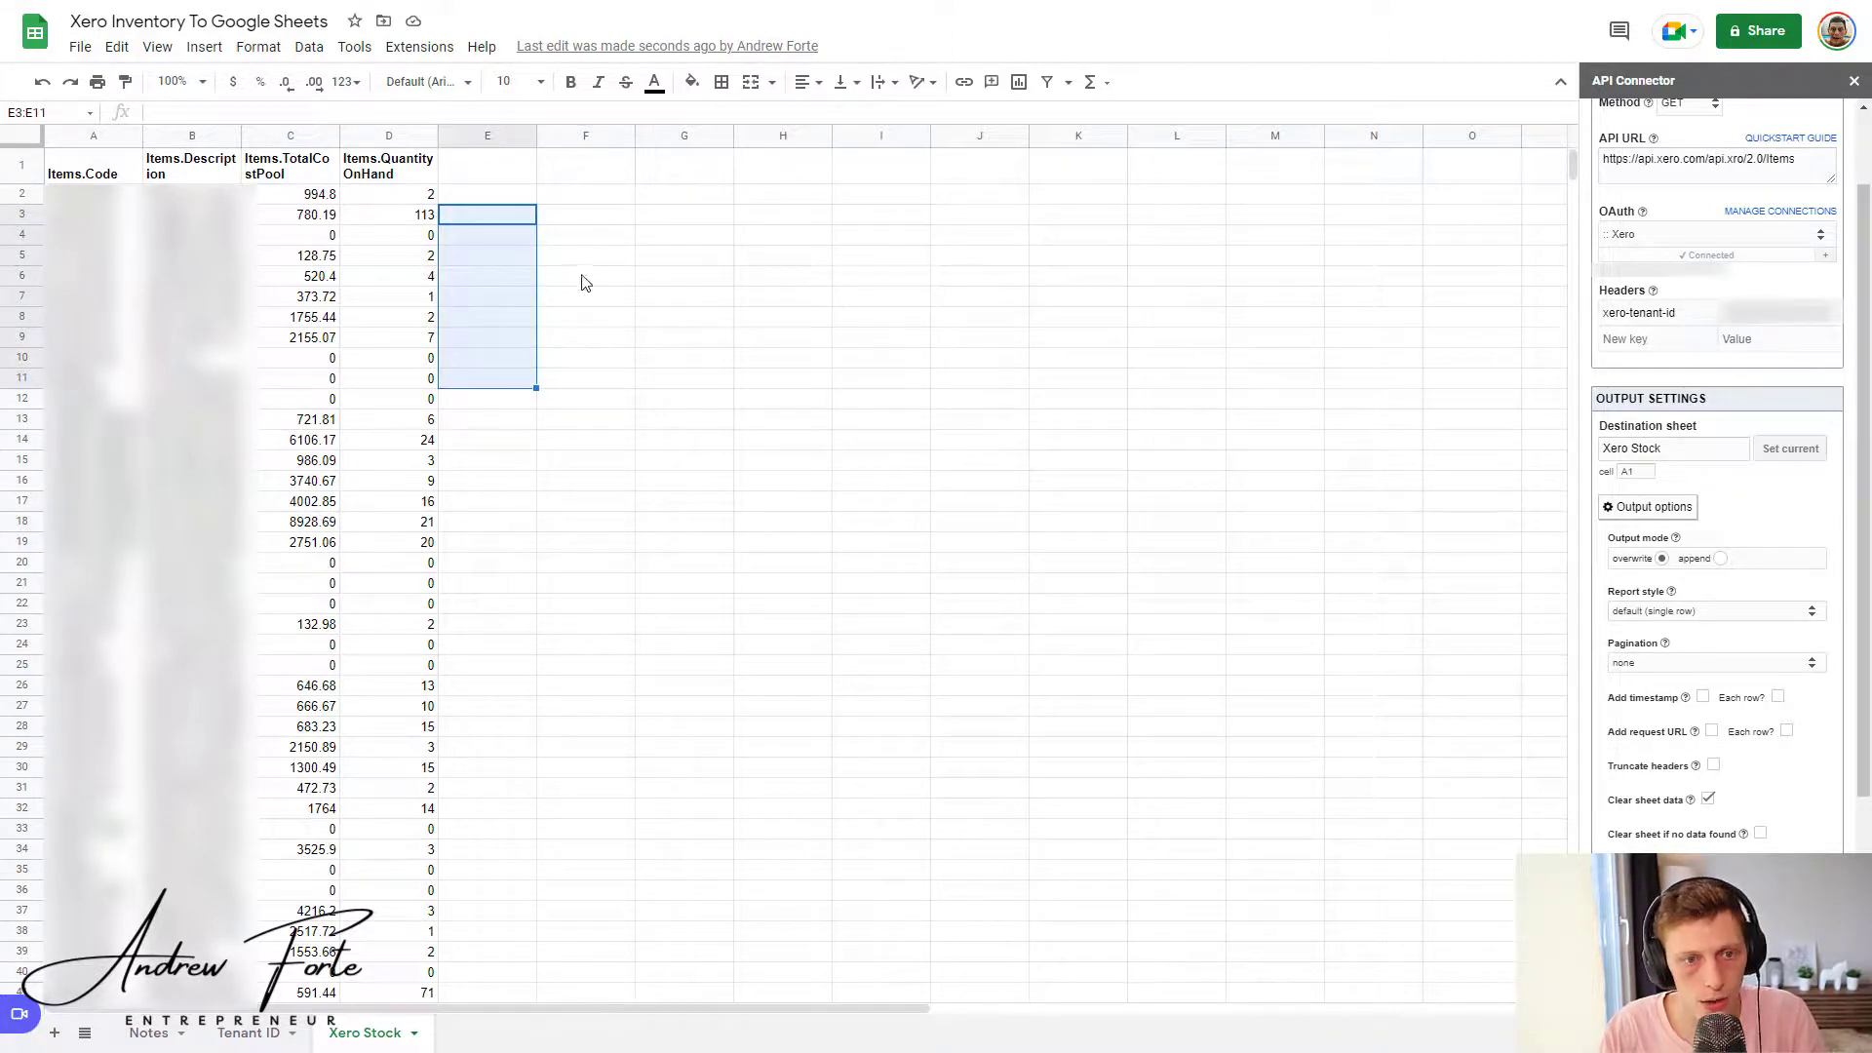
left_click(475, 196)
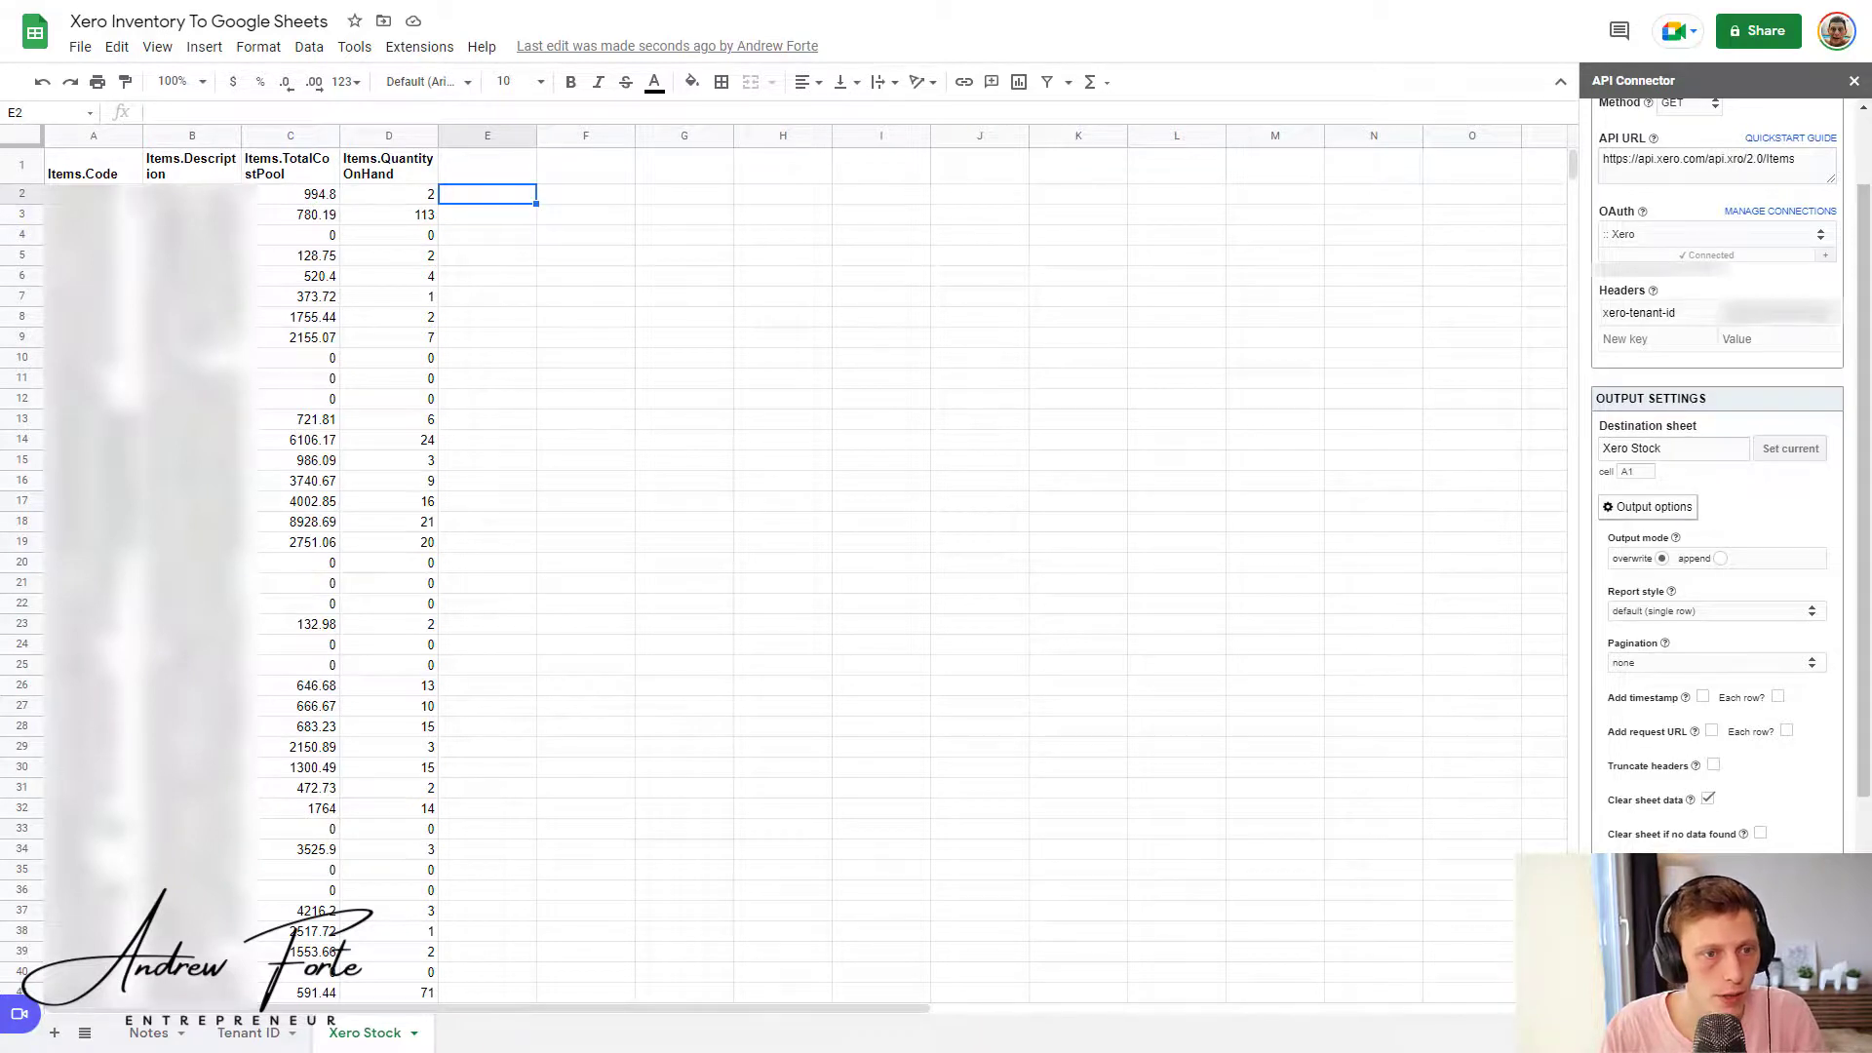
left_click(132, 198)
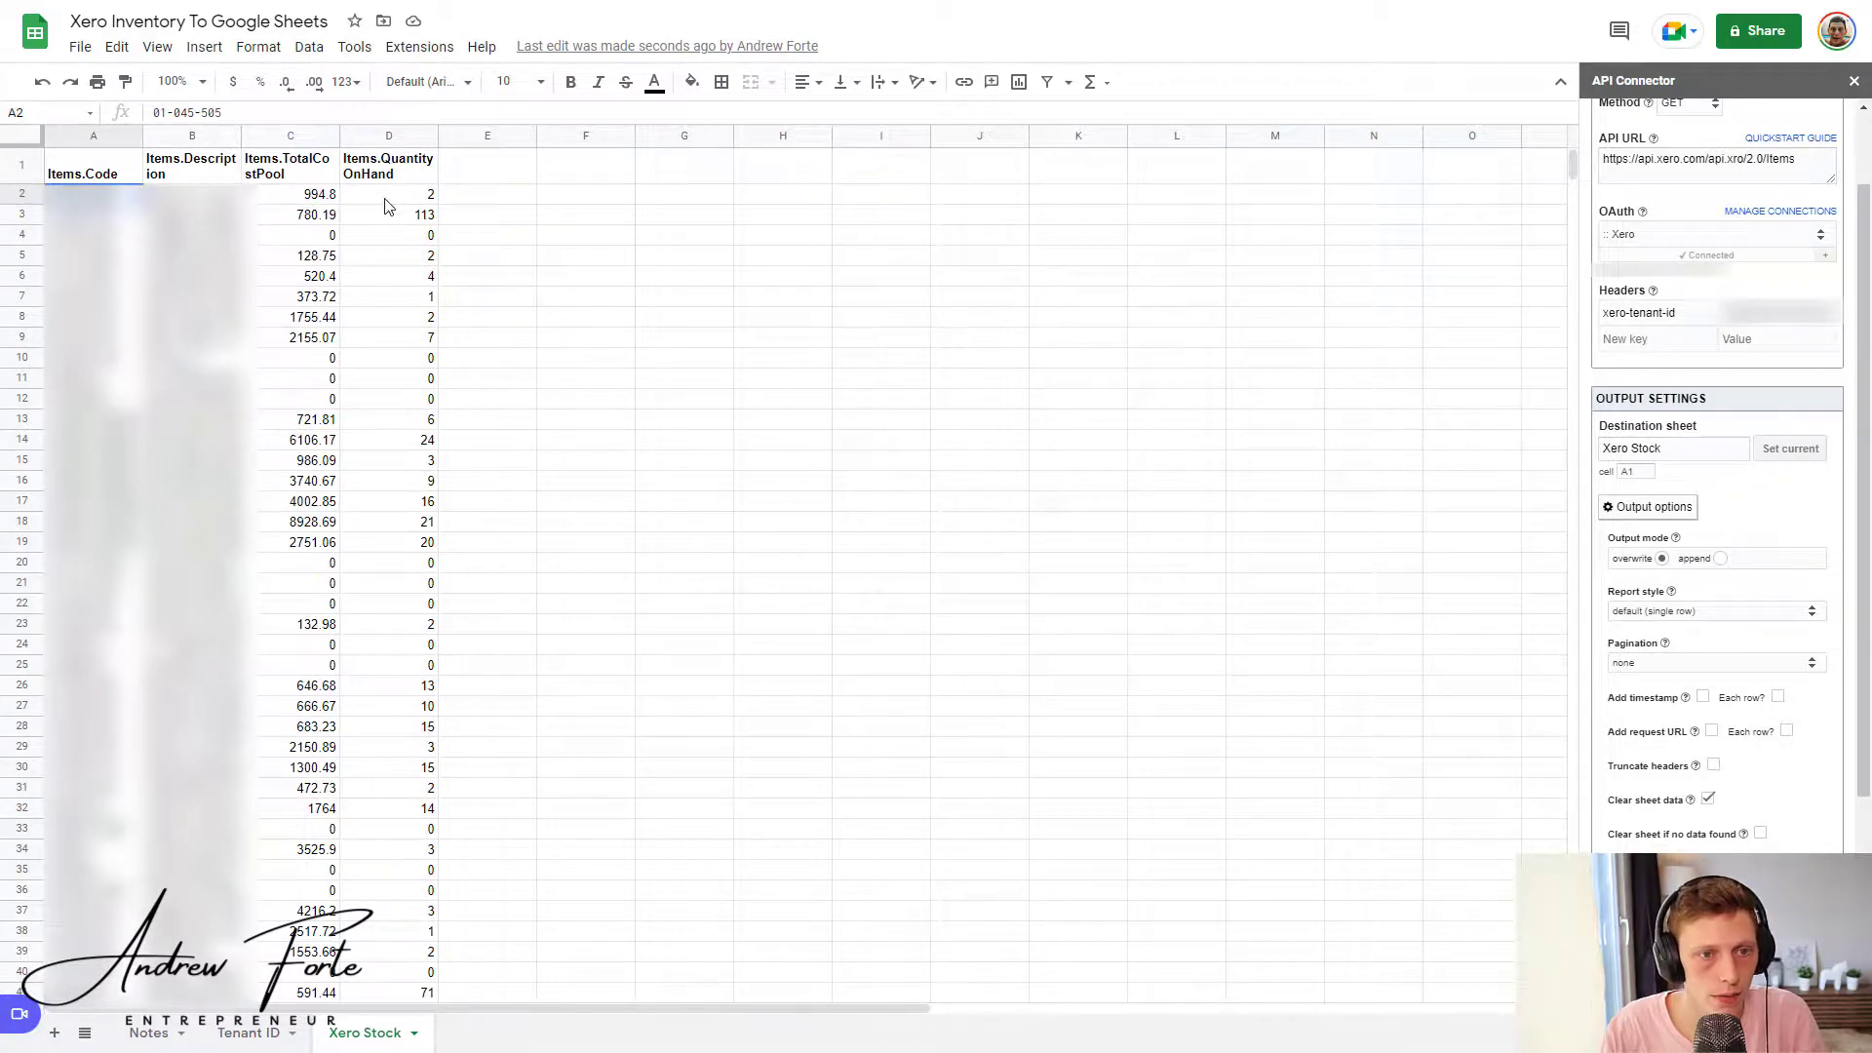
left_click(266, 203)
left_click(429, 198)
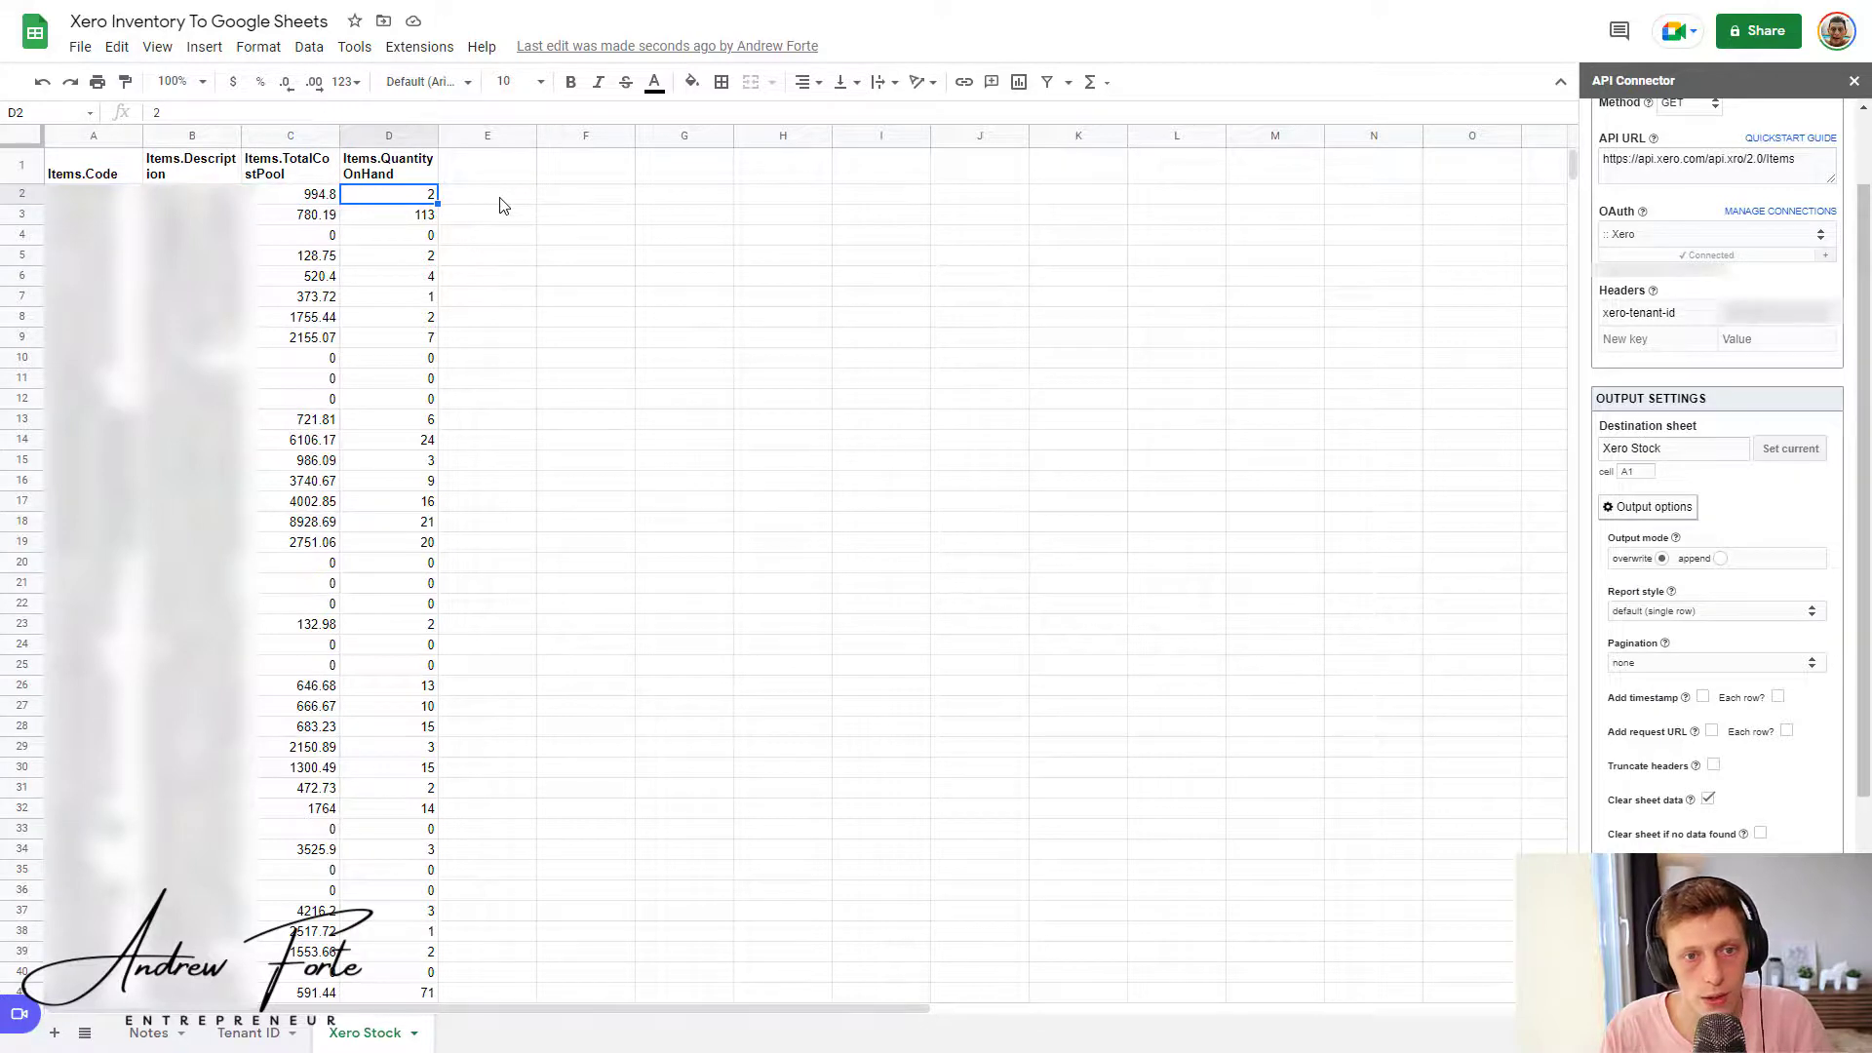
left_click(500, 203)
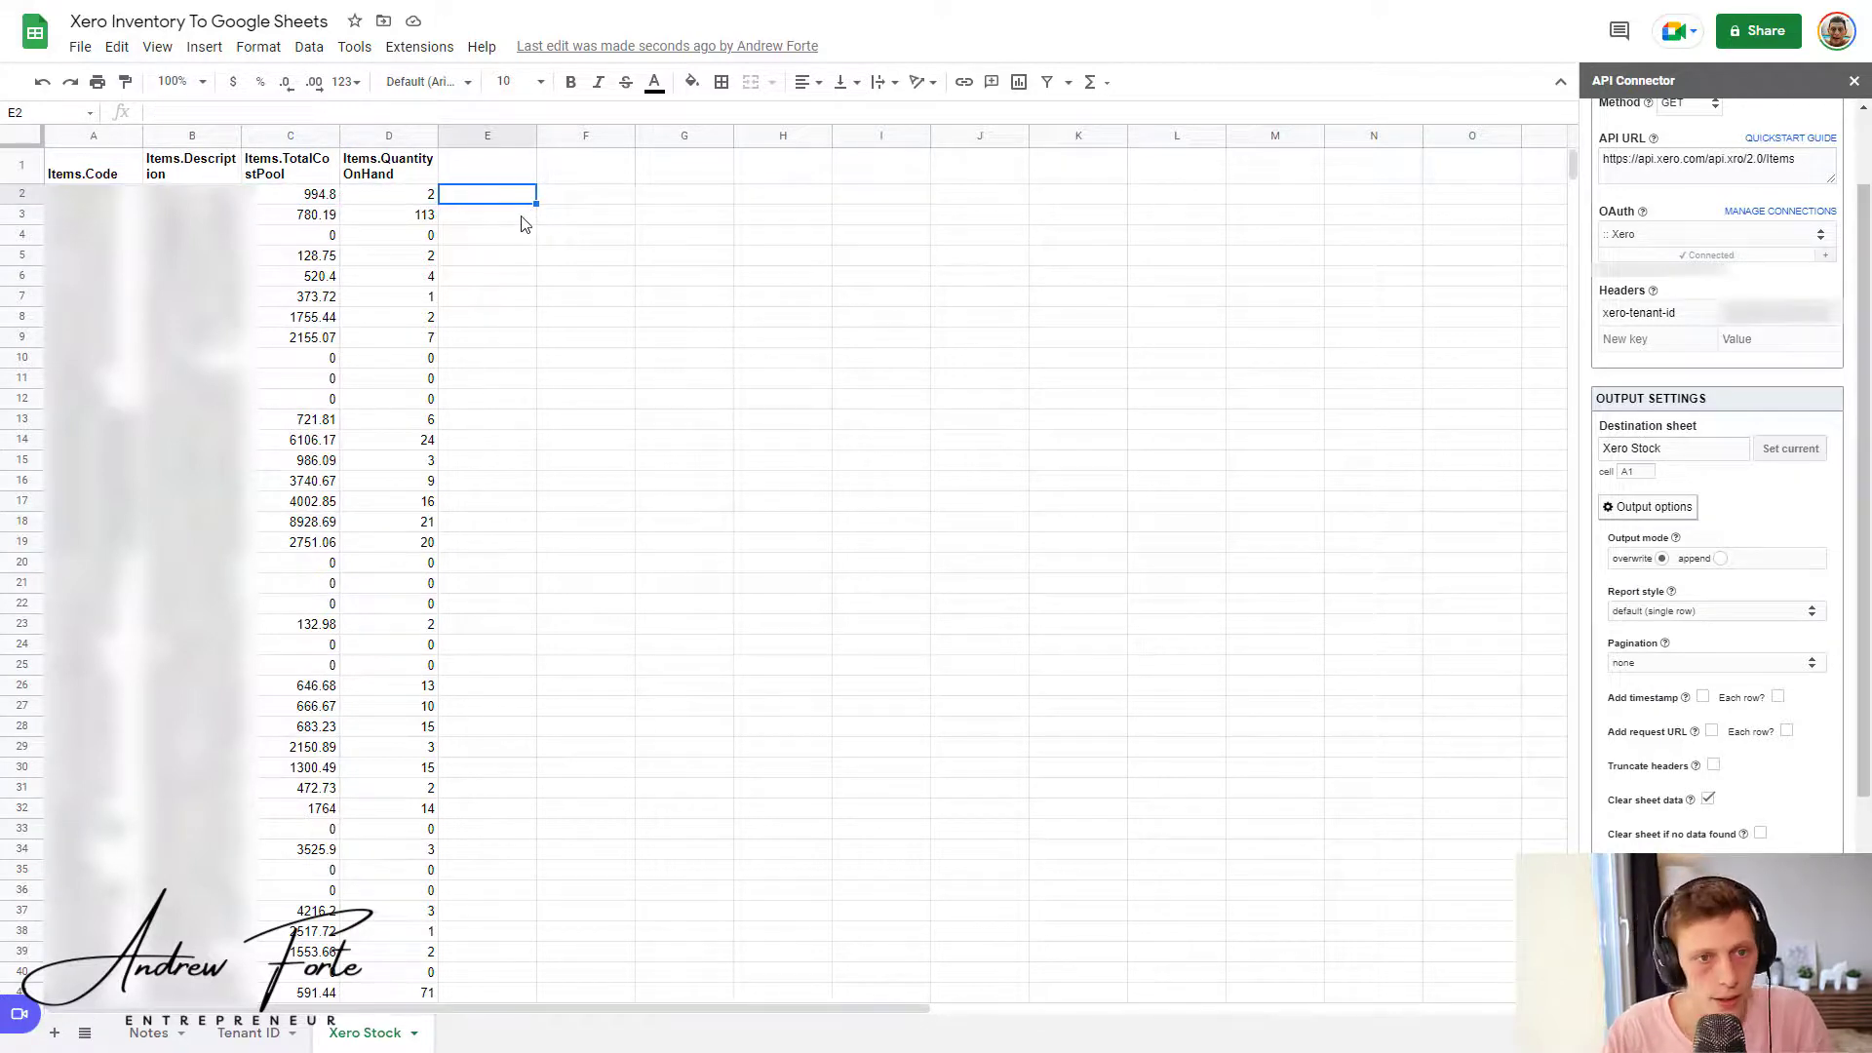
scroll(1849, 790, "down", 3)
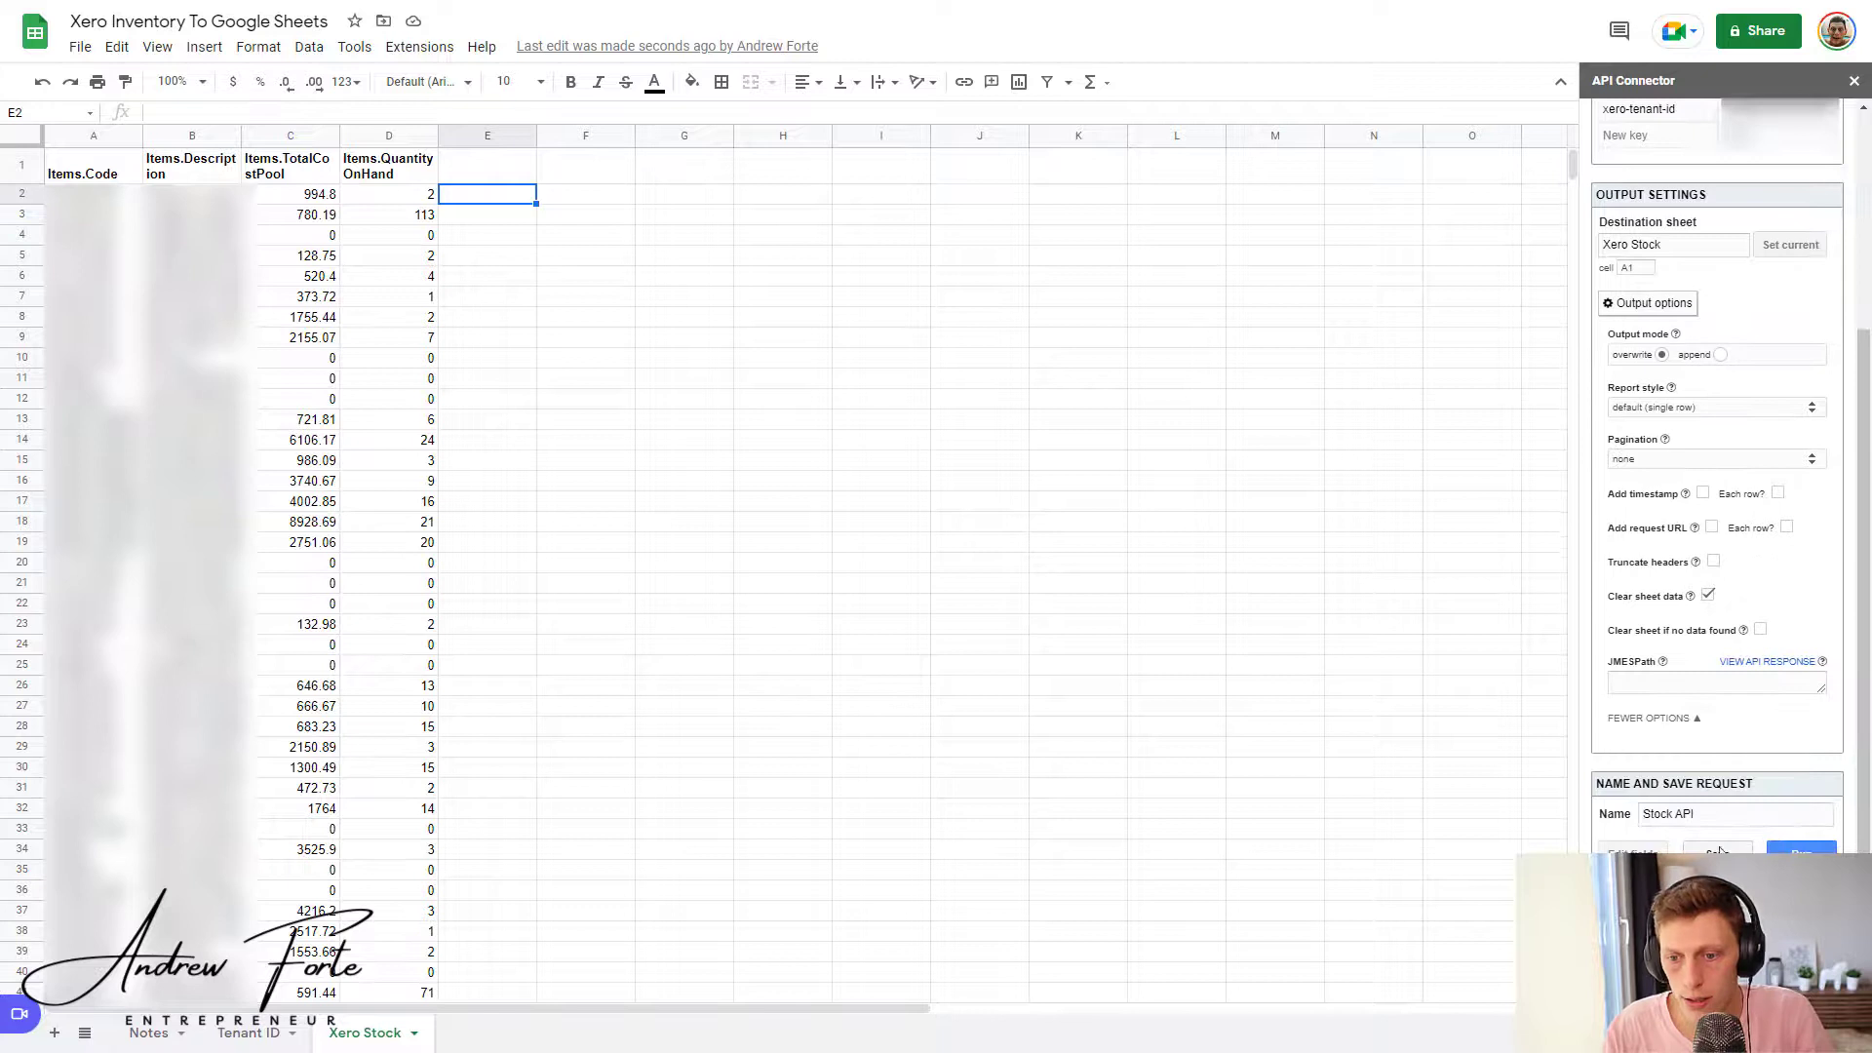
scroll(1635, 709, "down", 1)
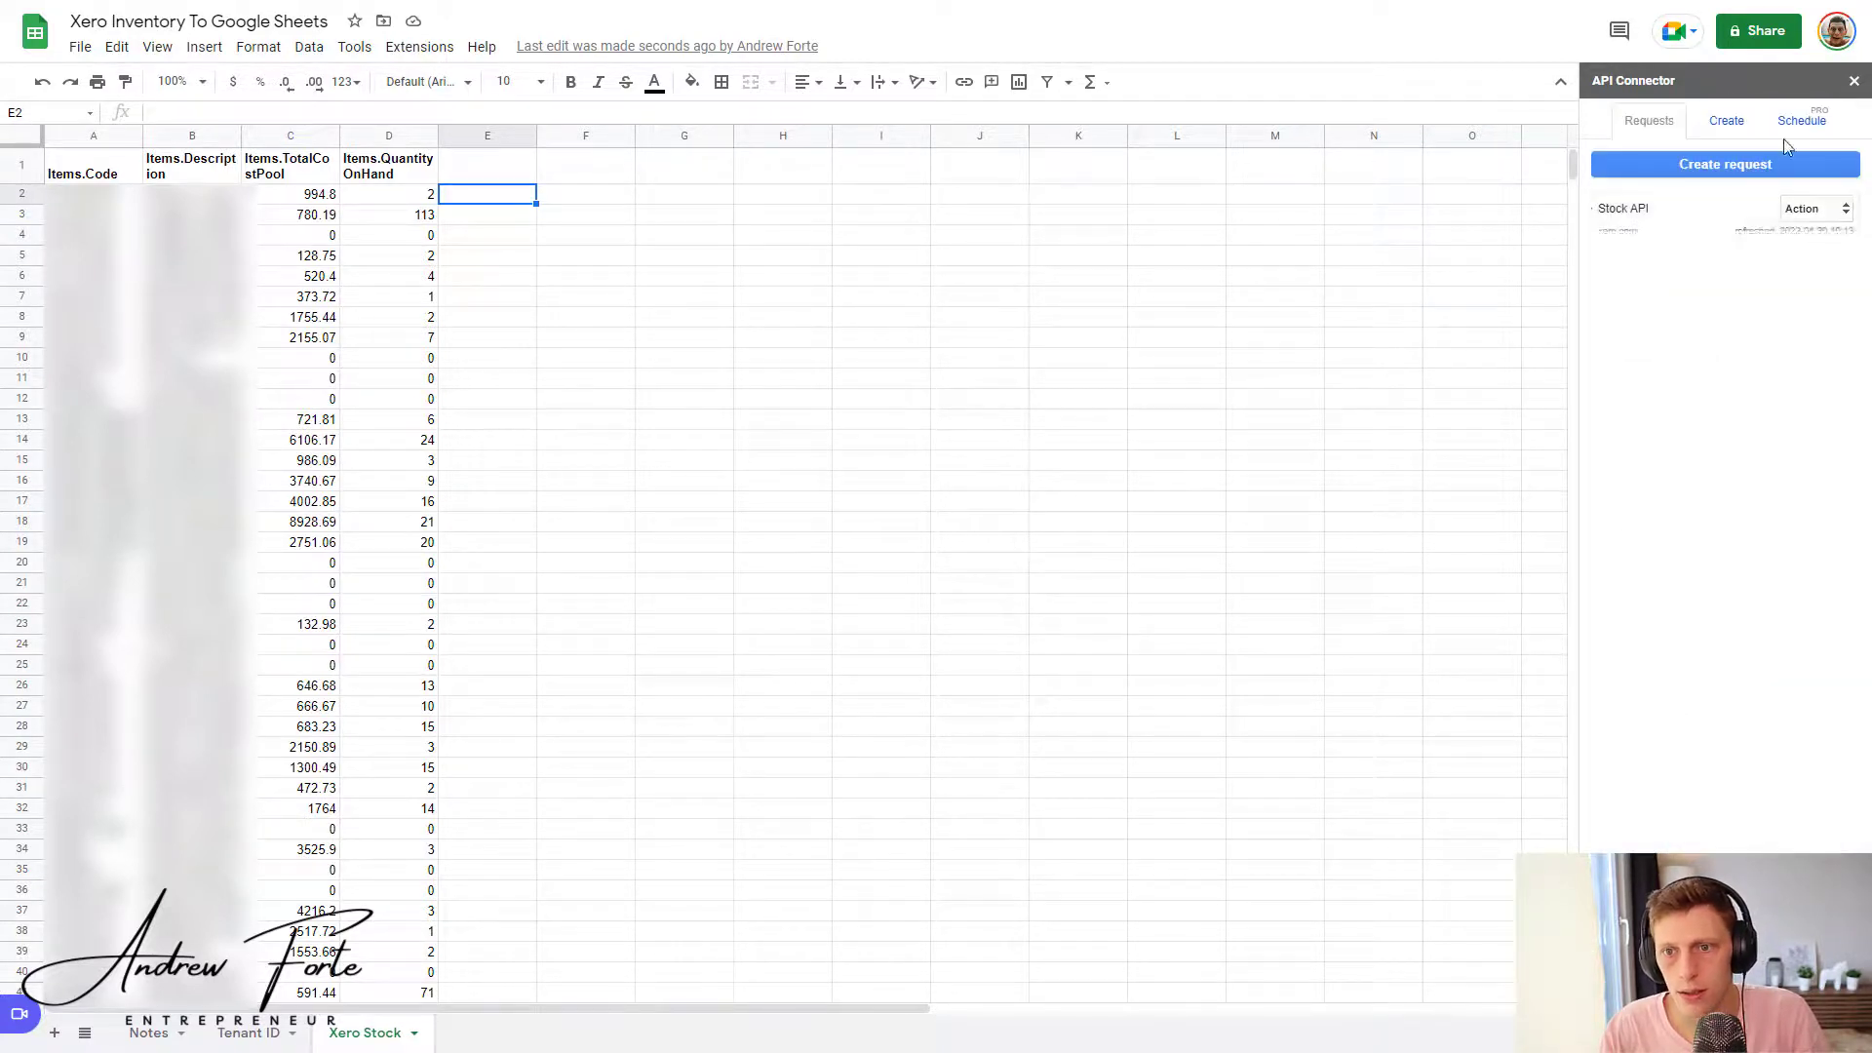
Step: Set up a new trigger running All requests every hour as your own account
left_click(1797, 122)
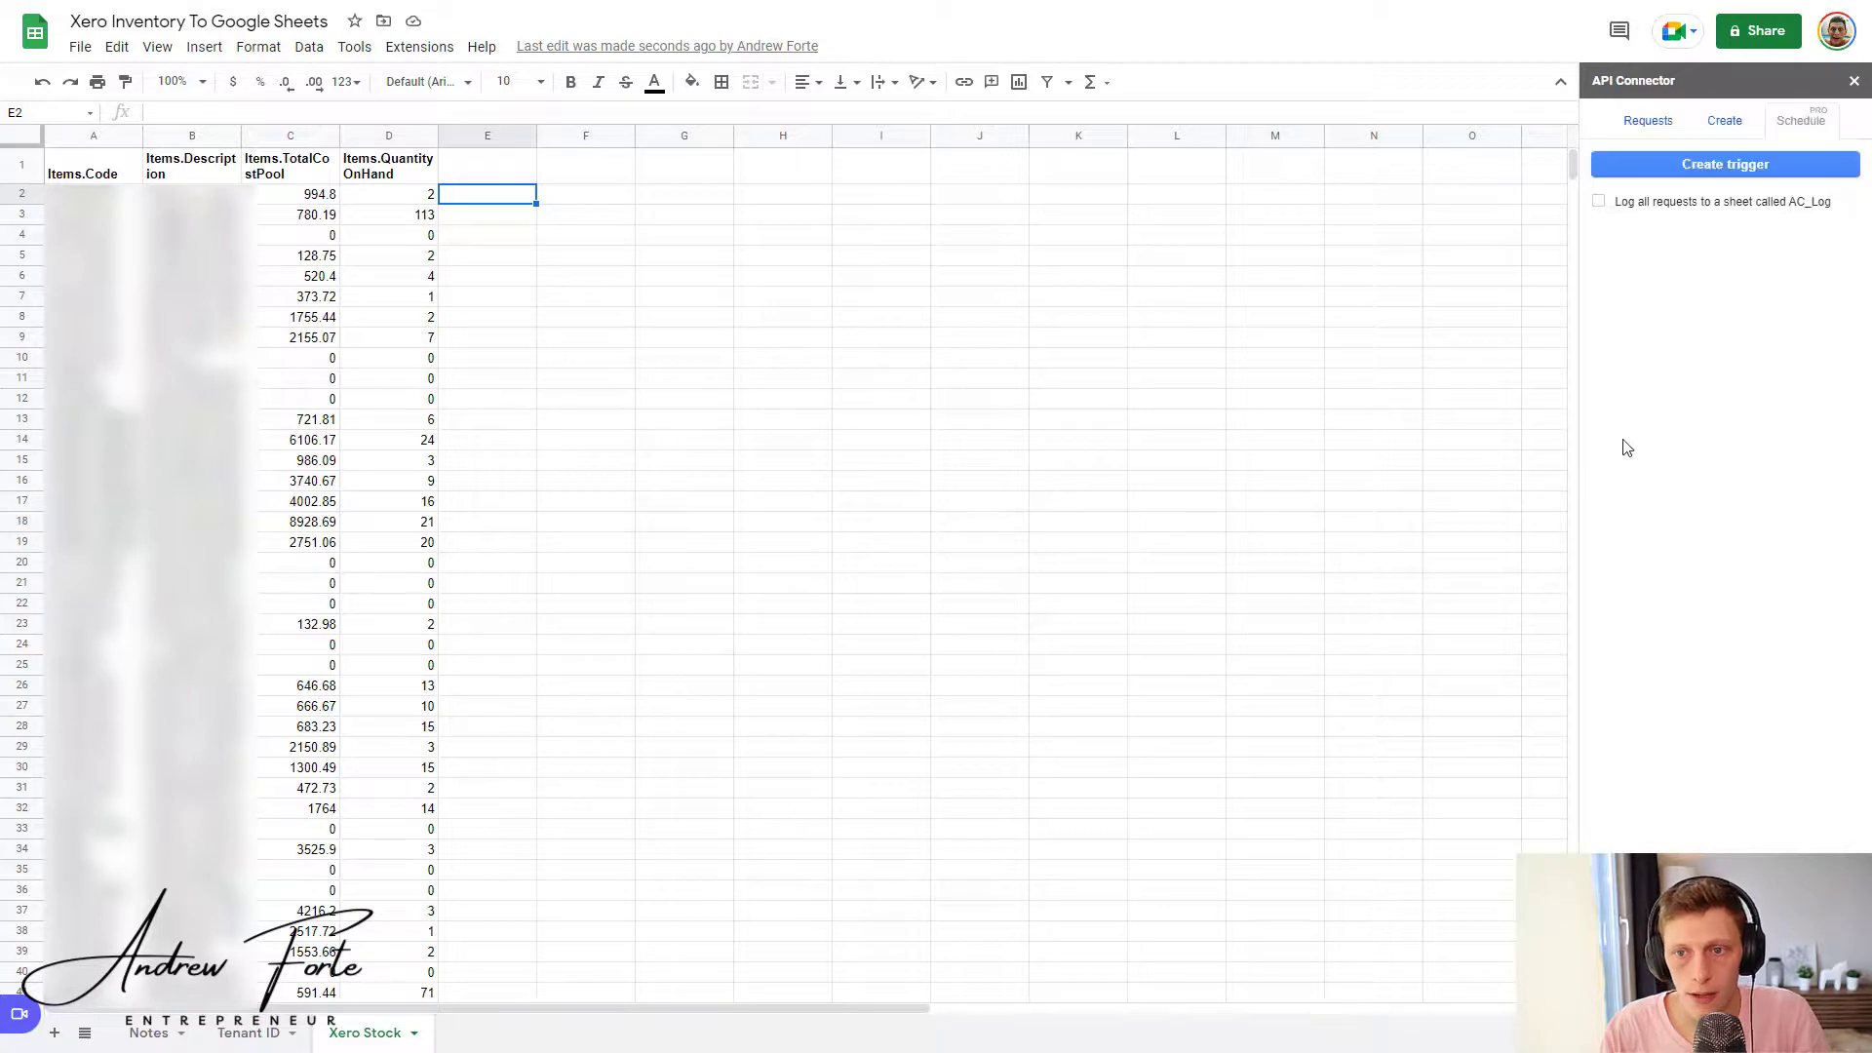
left_click(1699, 164)
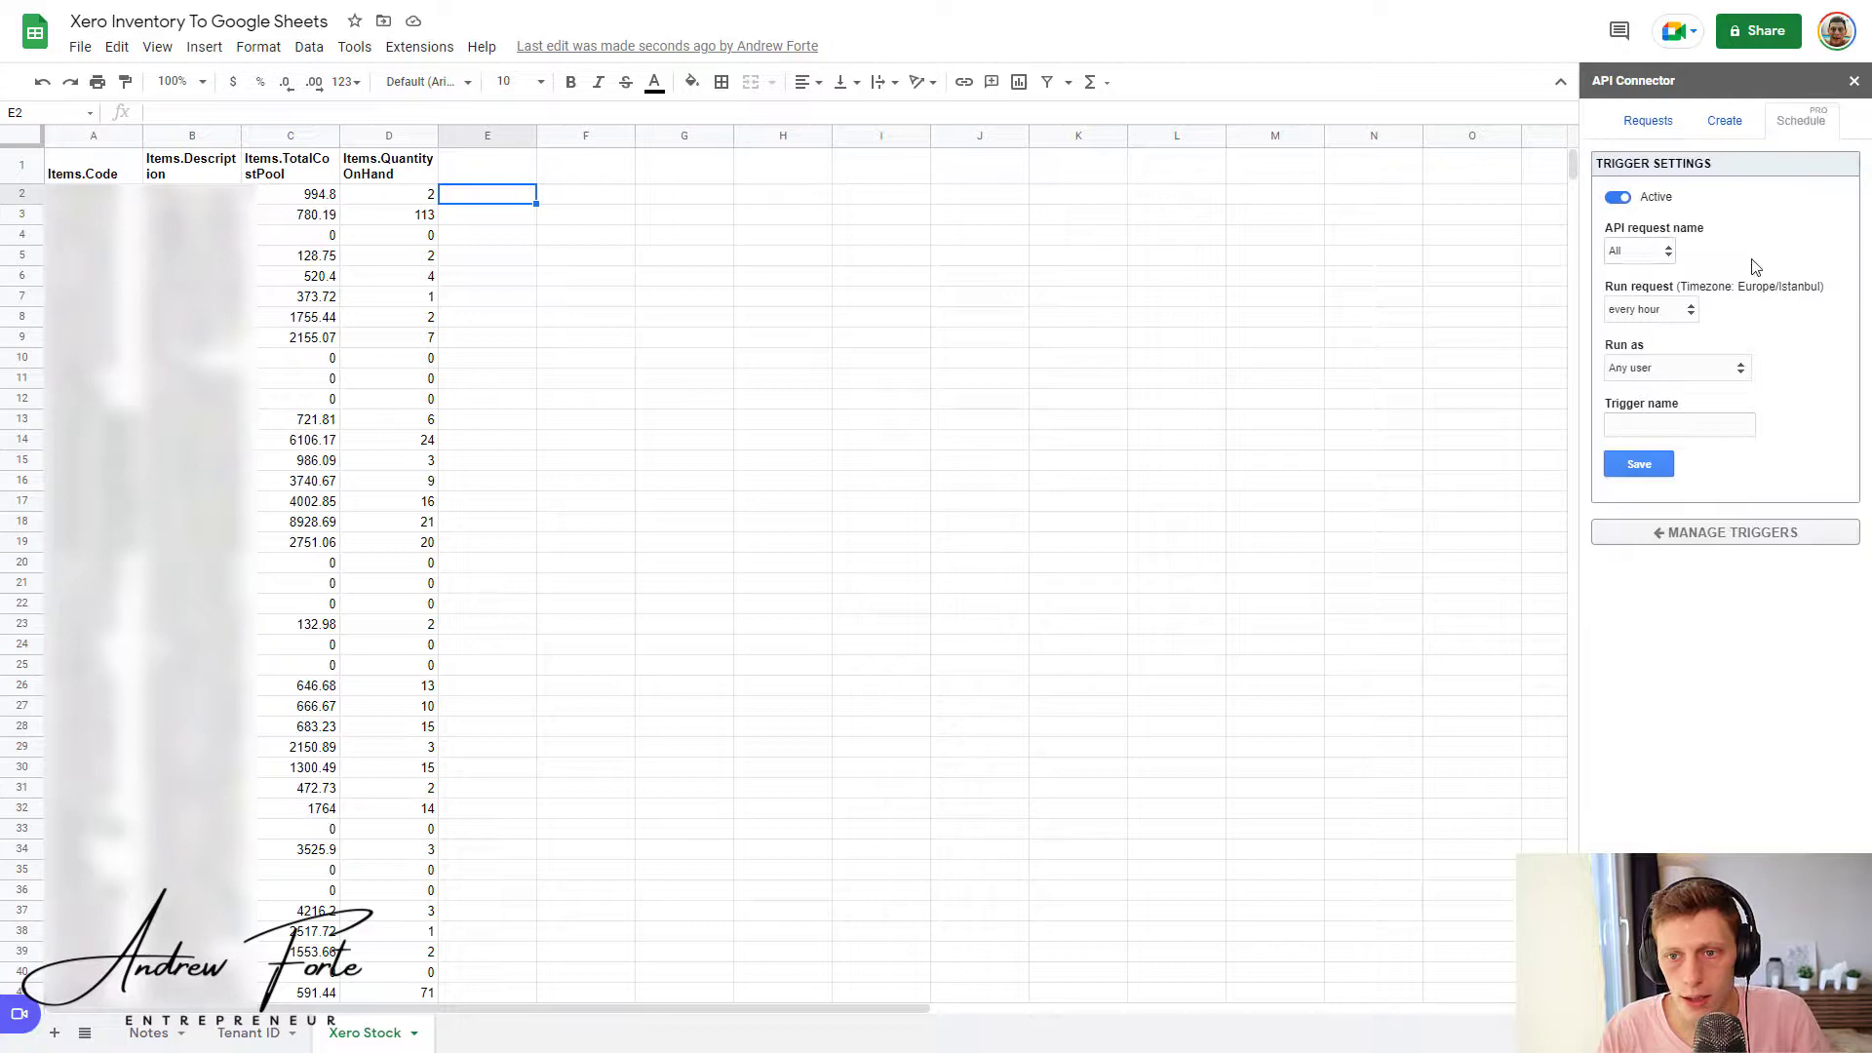
left_click(1668, 255)
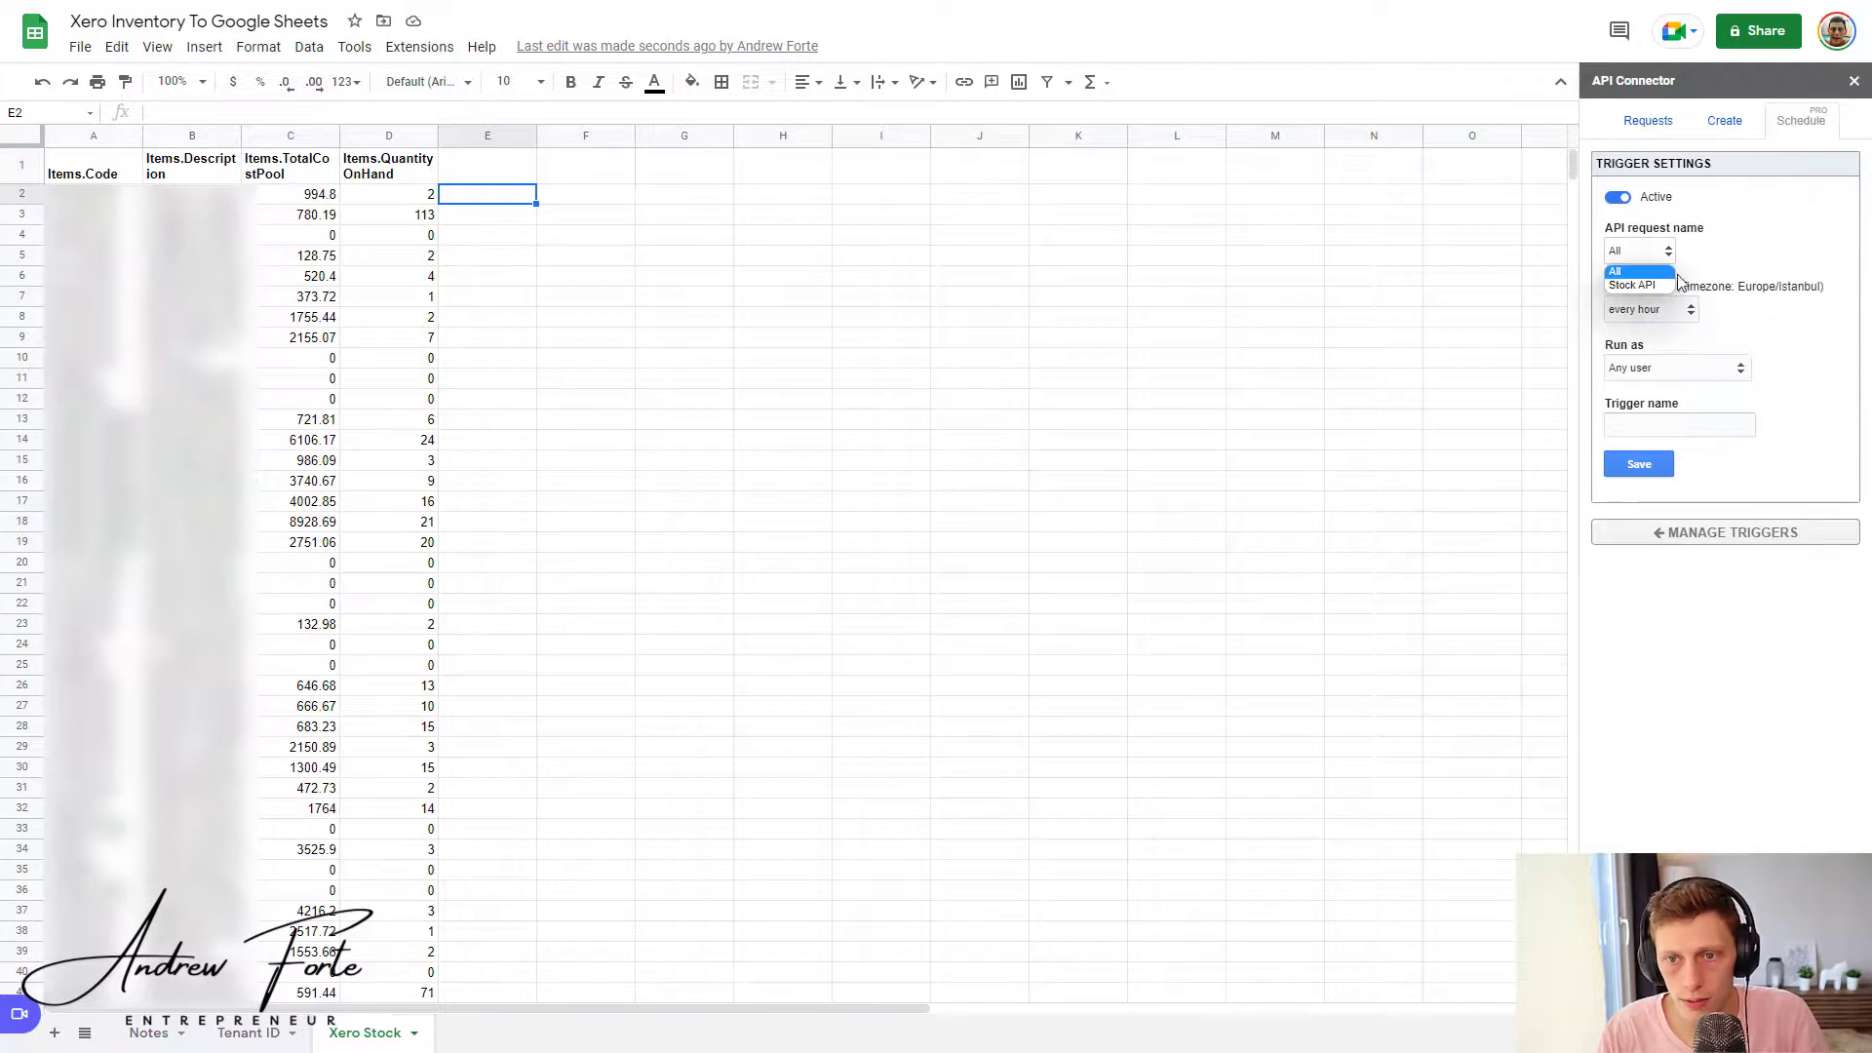
left_click(1745, 264)
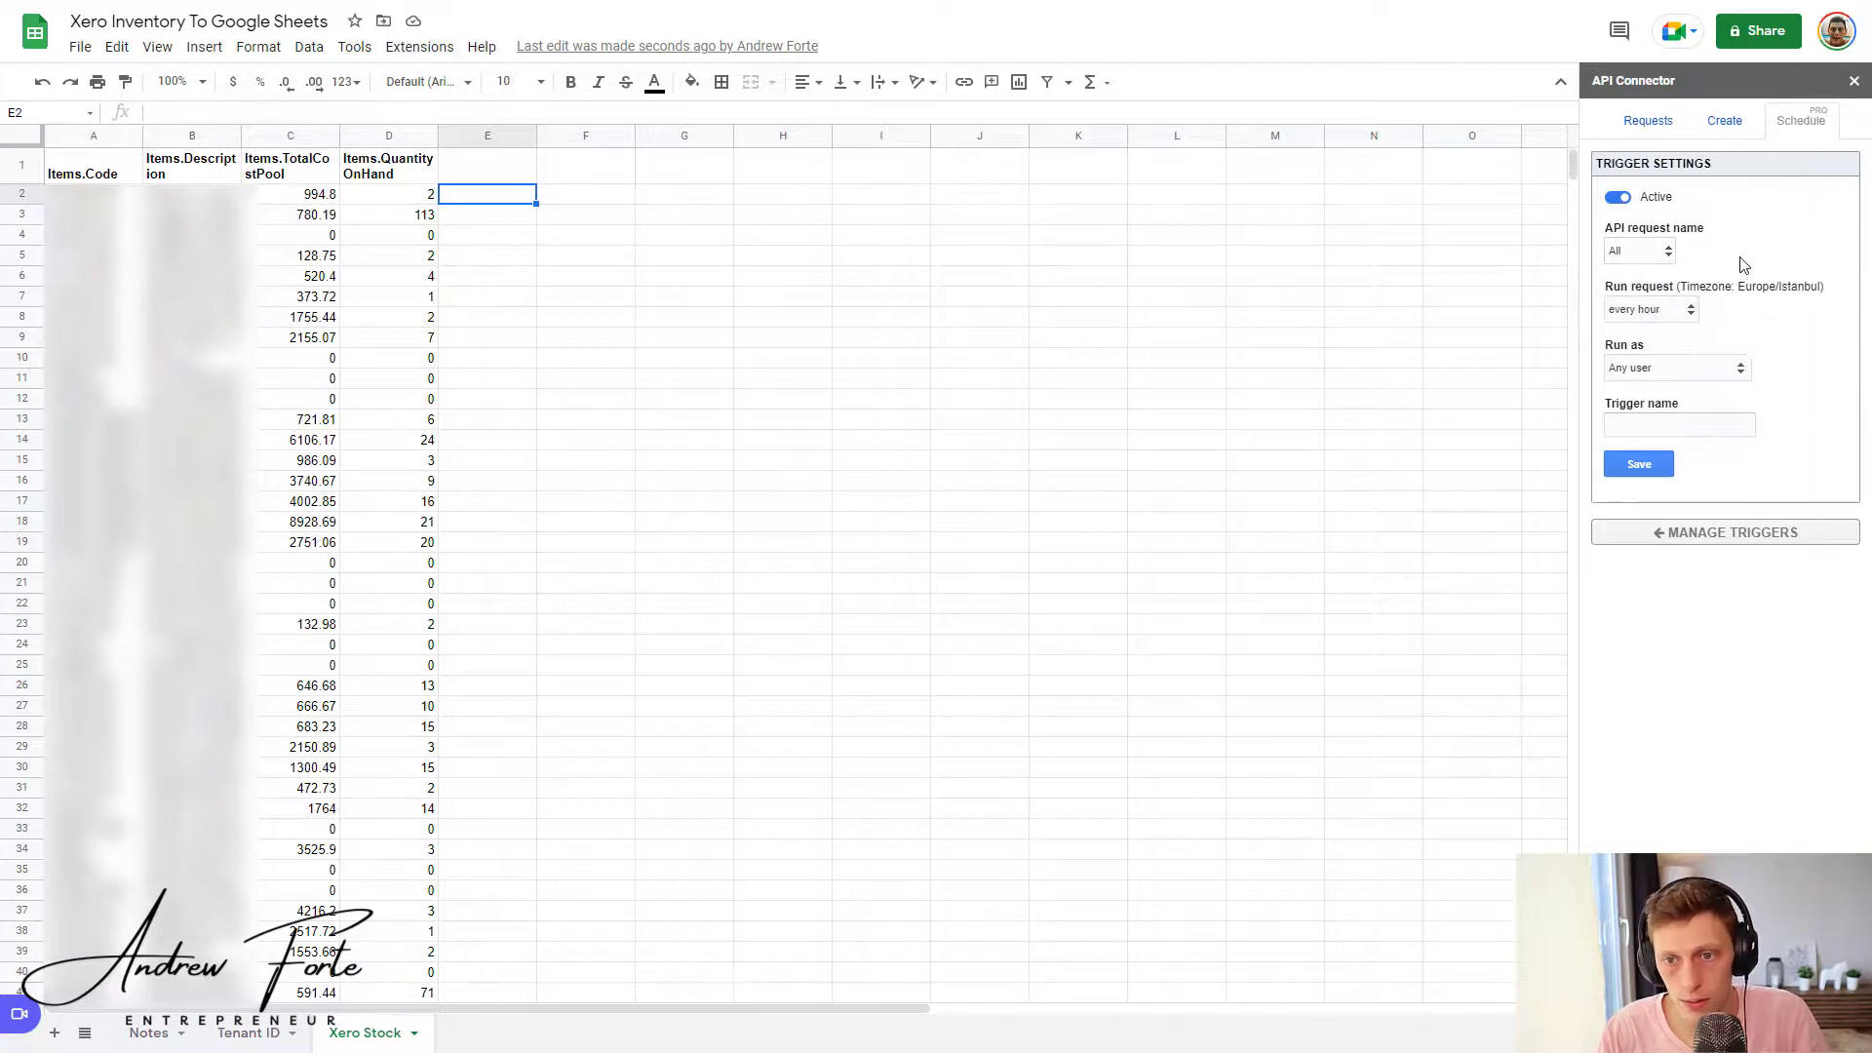
left_click(1665, 313)
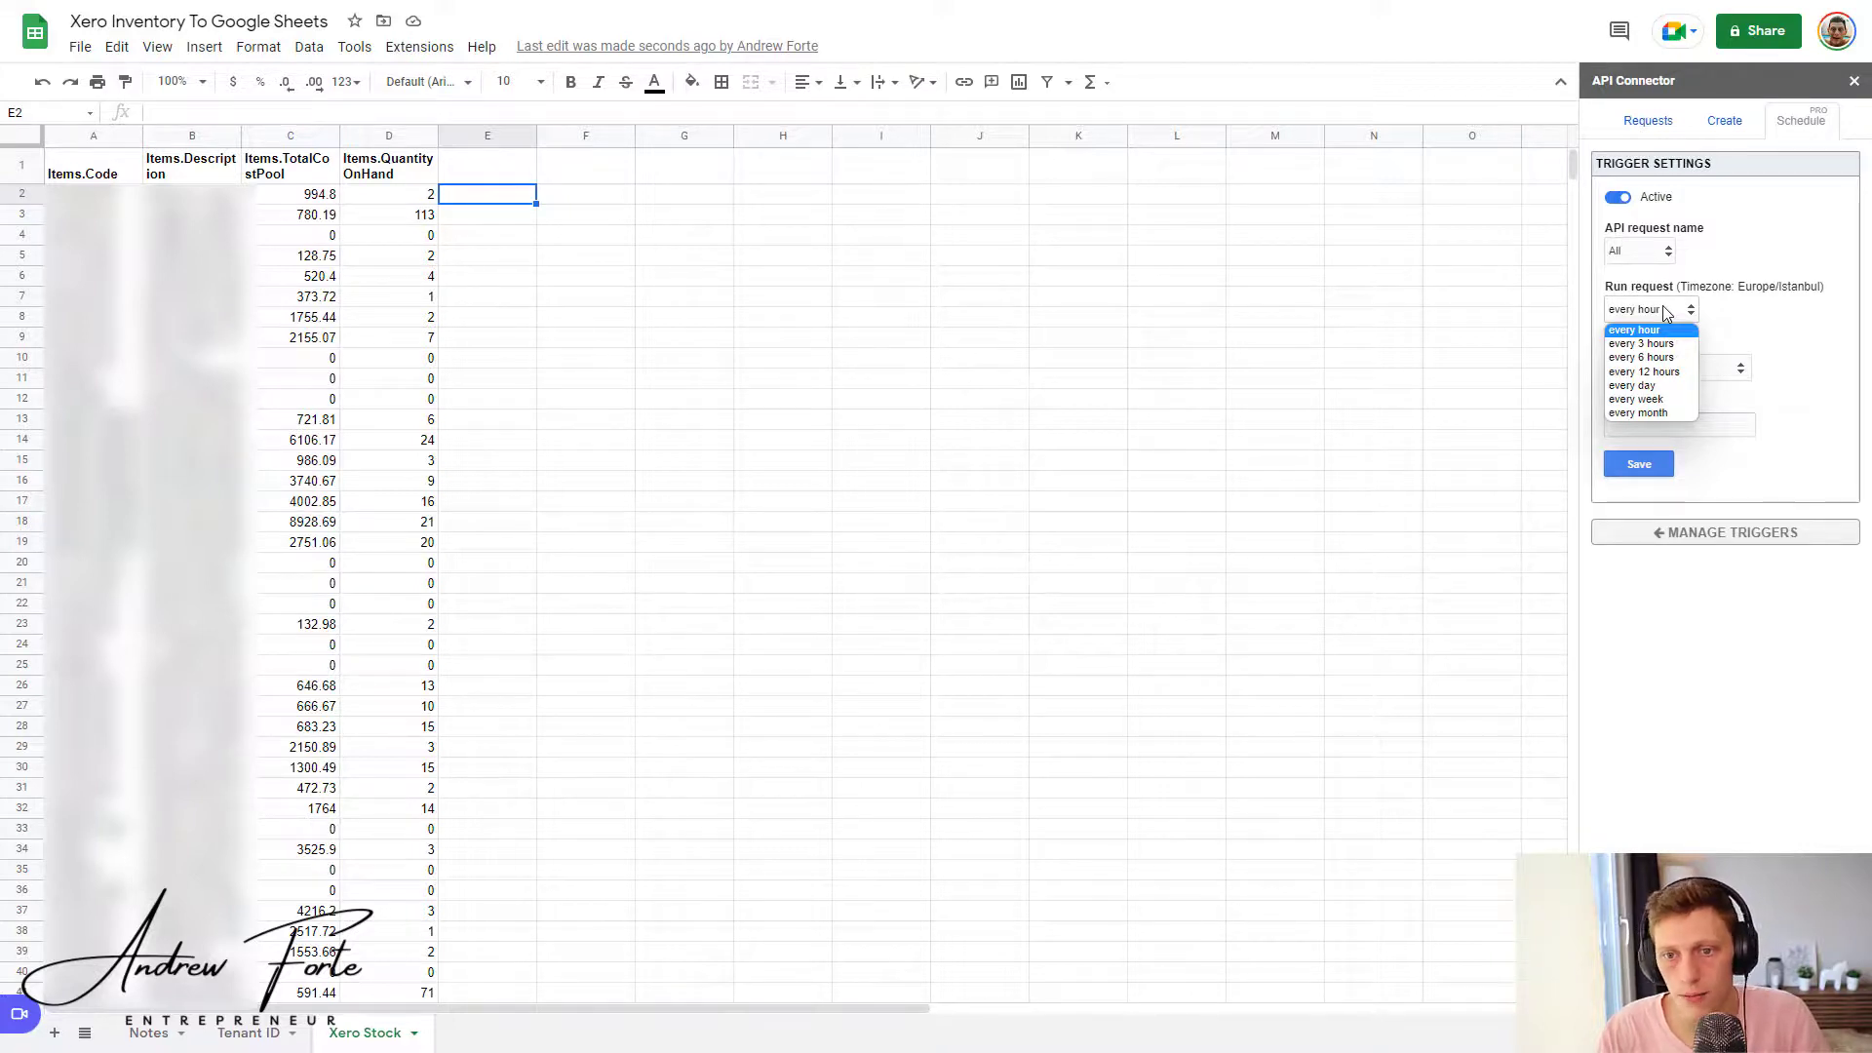
left_click(1732, 331)
left_click(1665, 368)
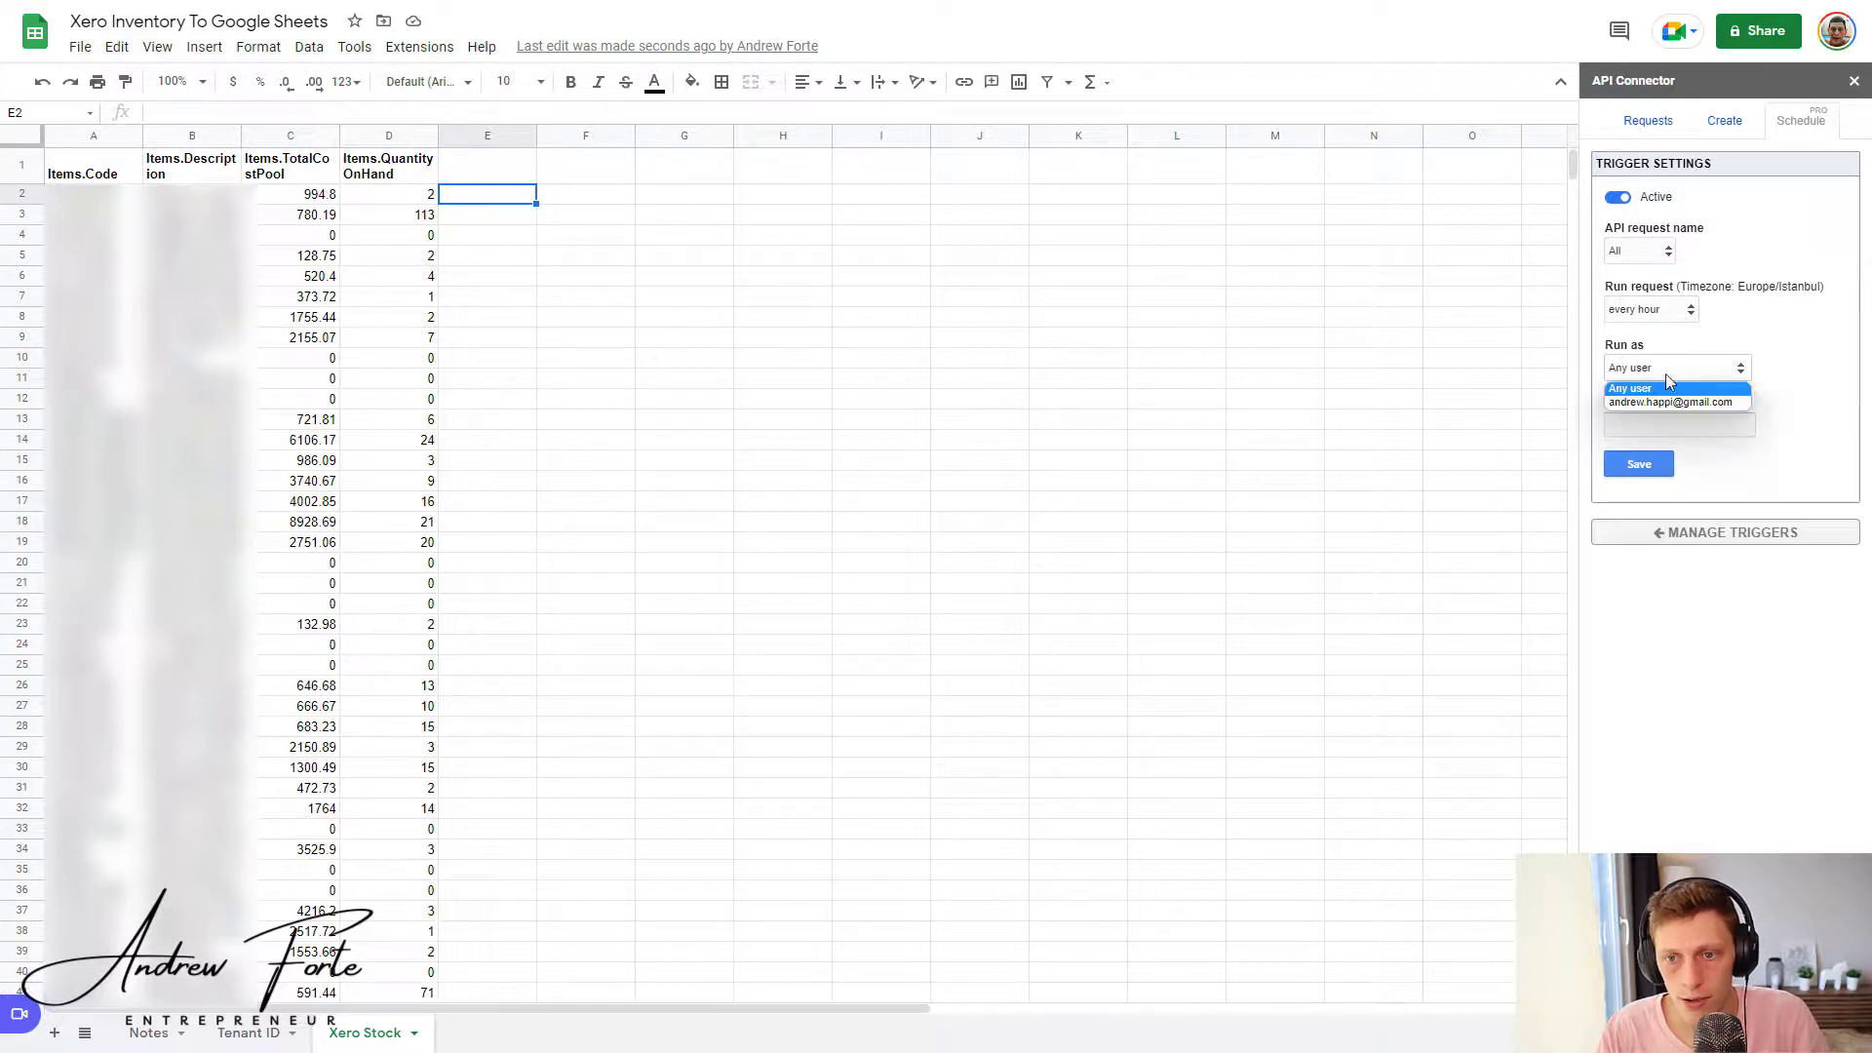
left_click(1666, 402)
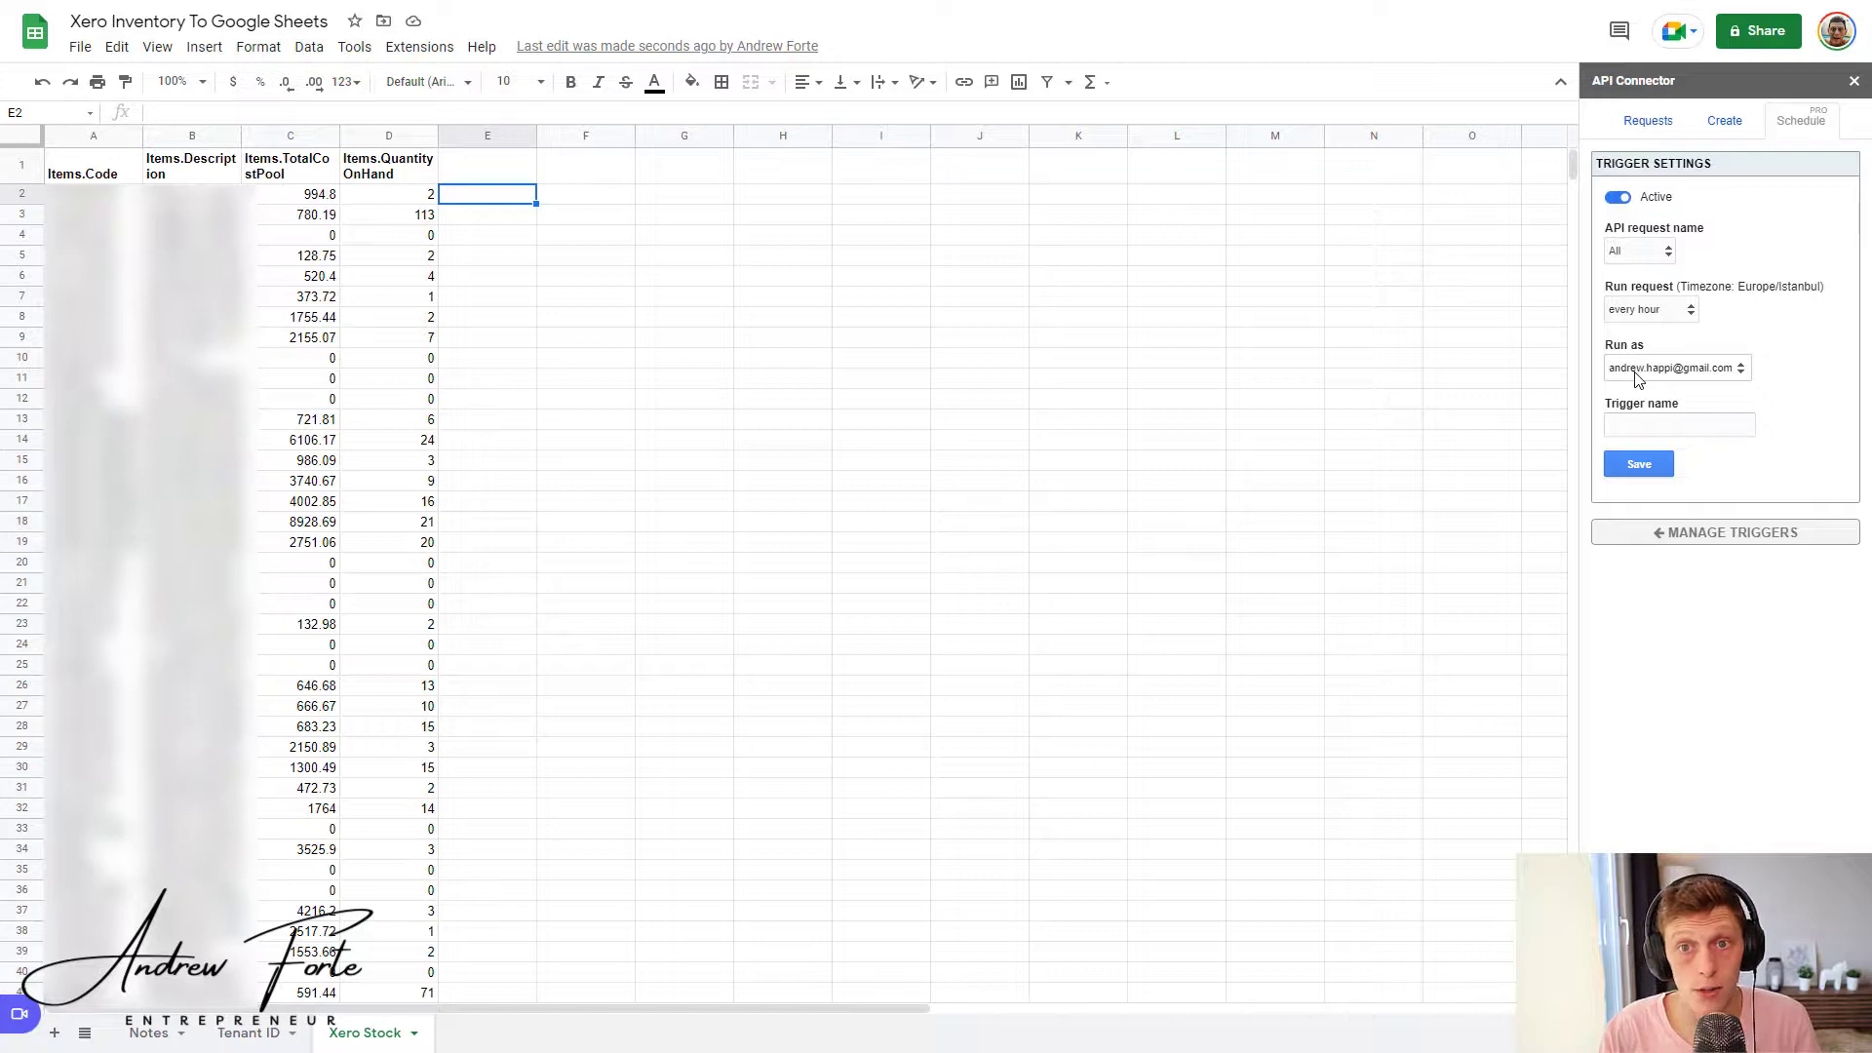
Step: Name the trigger 'Auto' and save it
left_click(1709, 426)
type("A")
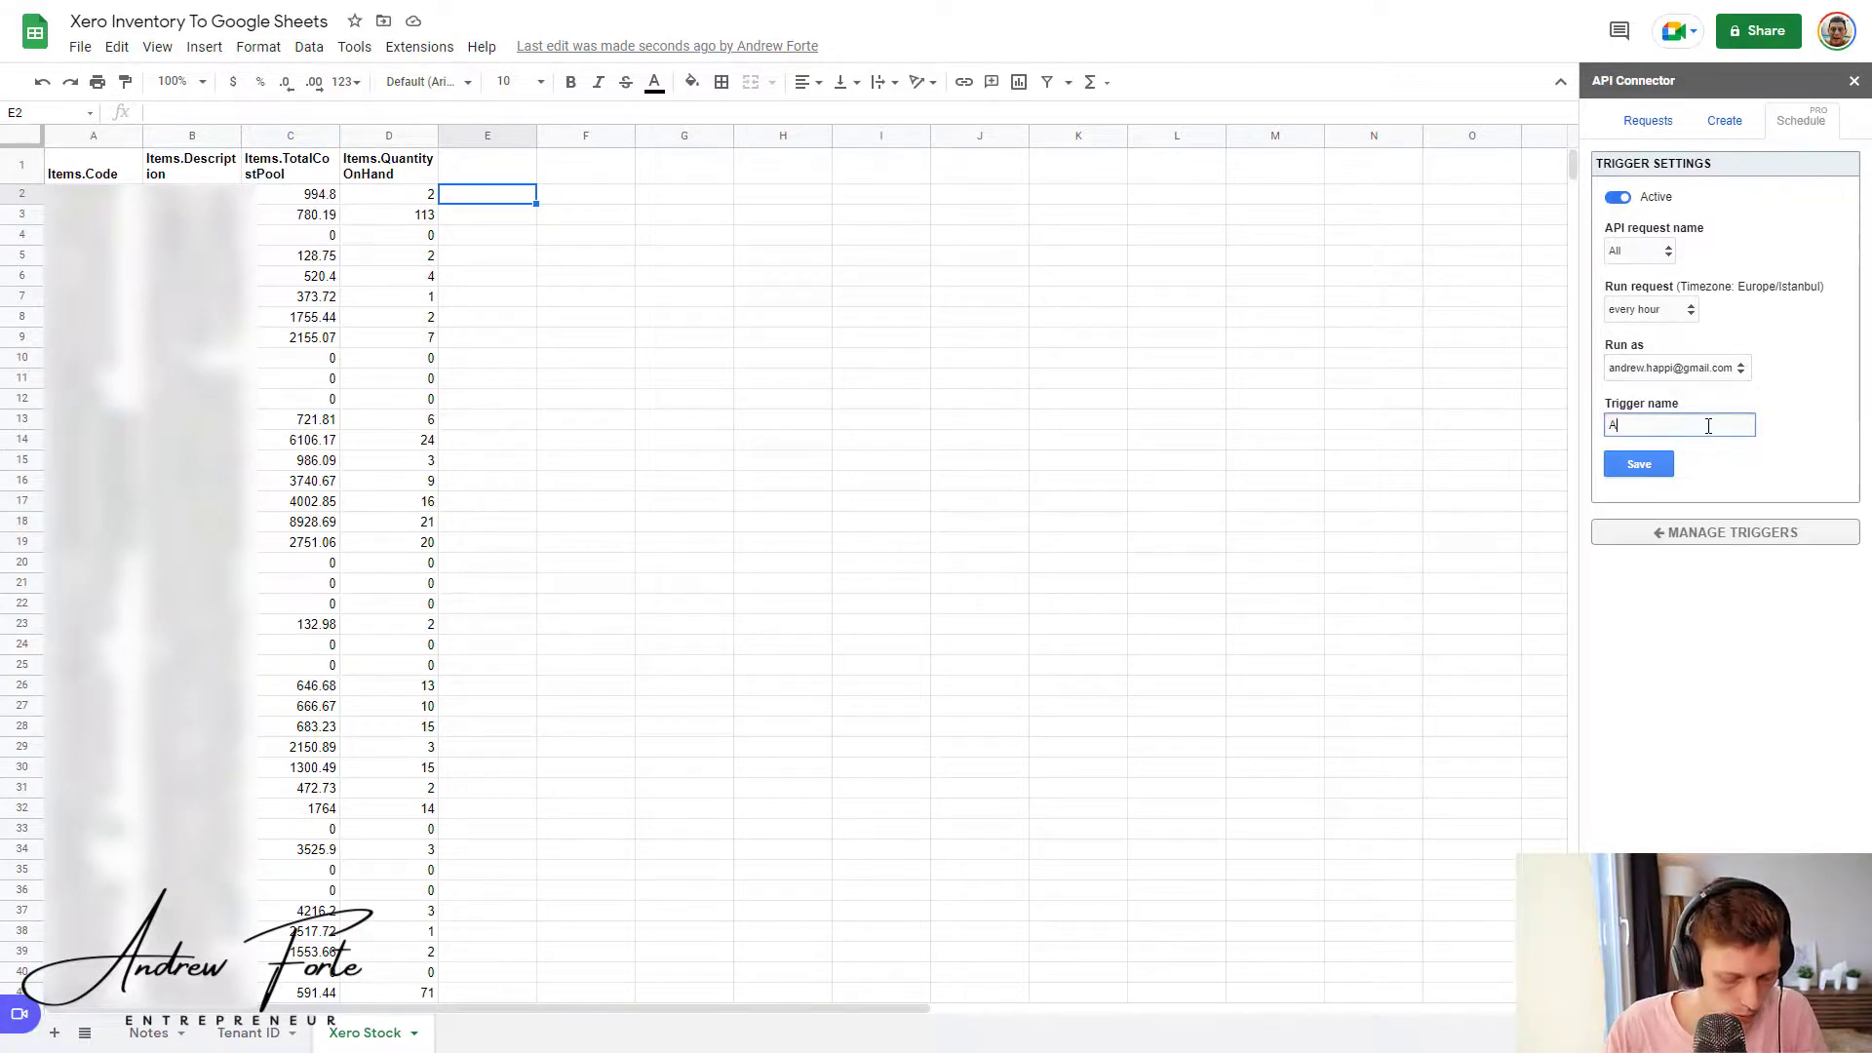
type("u")
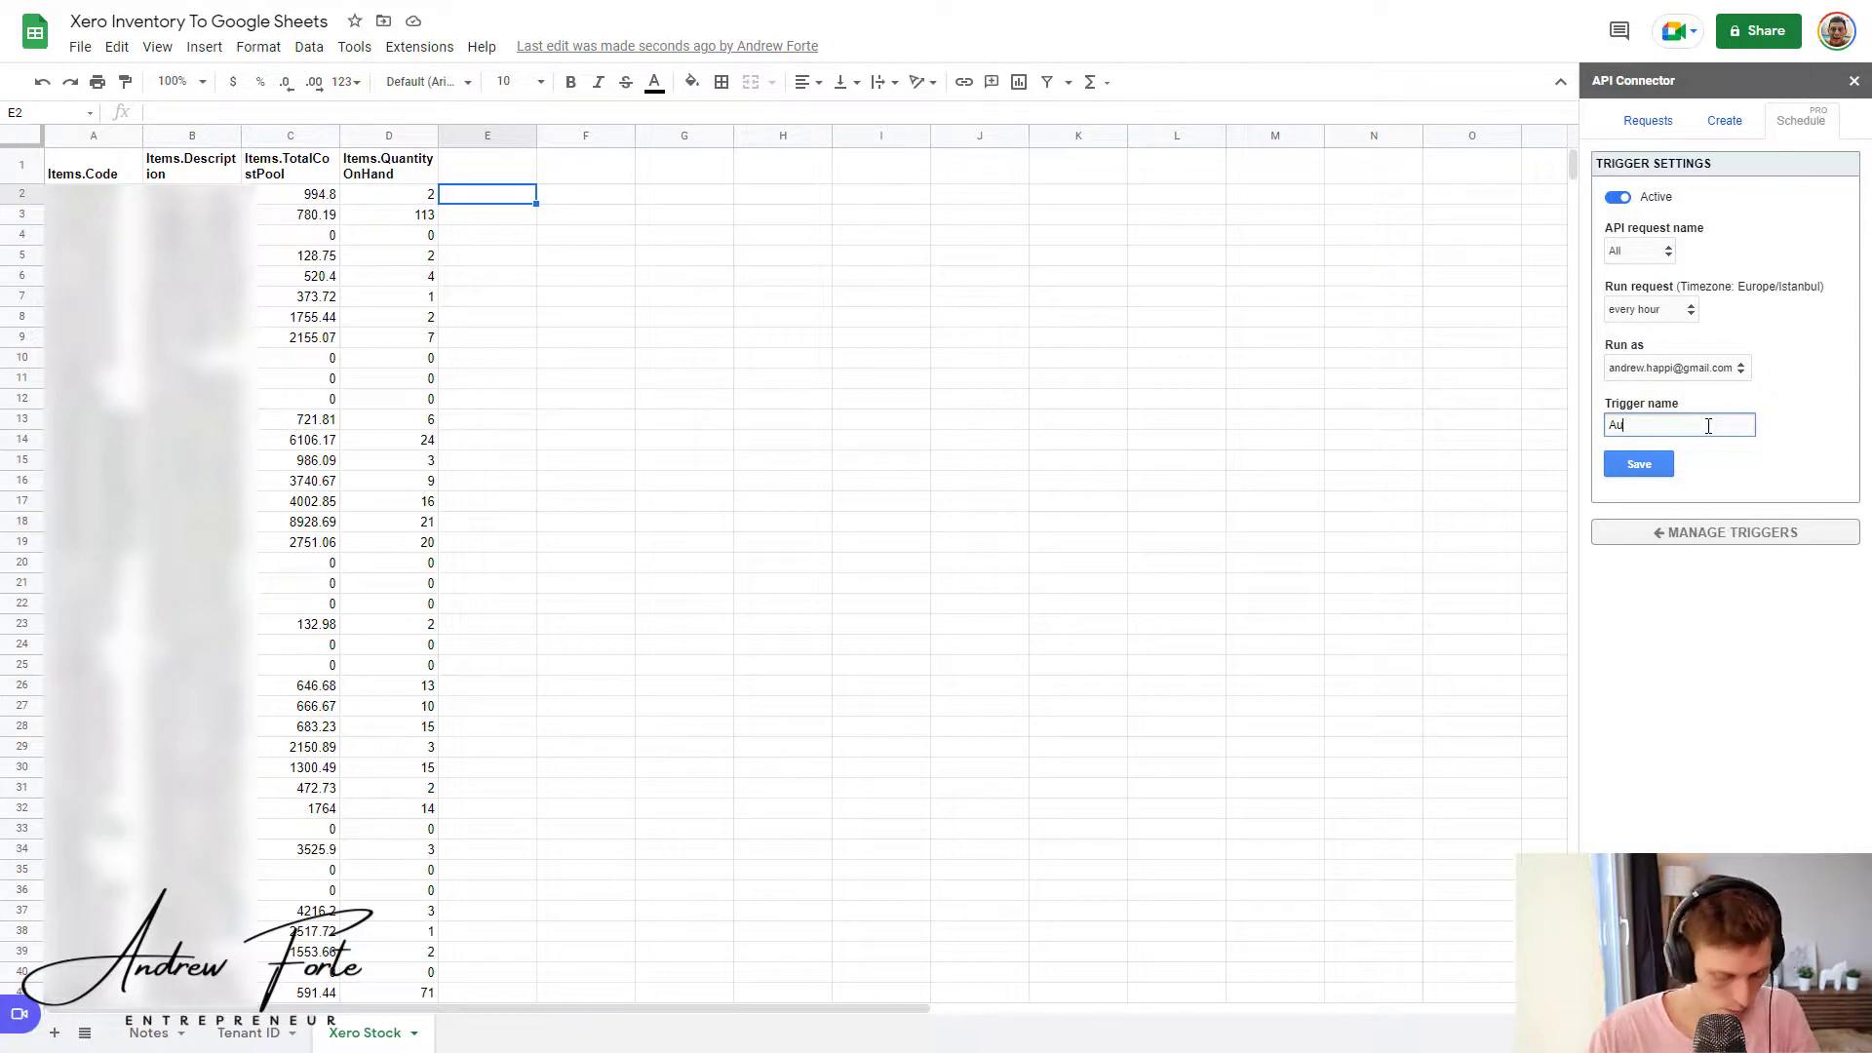
type("yp")
key("super")
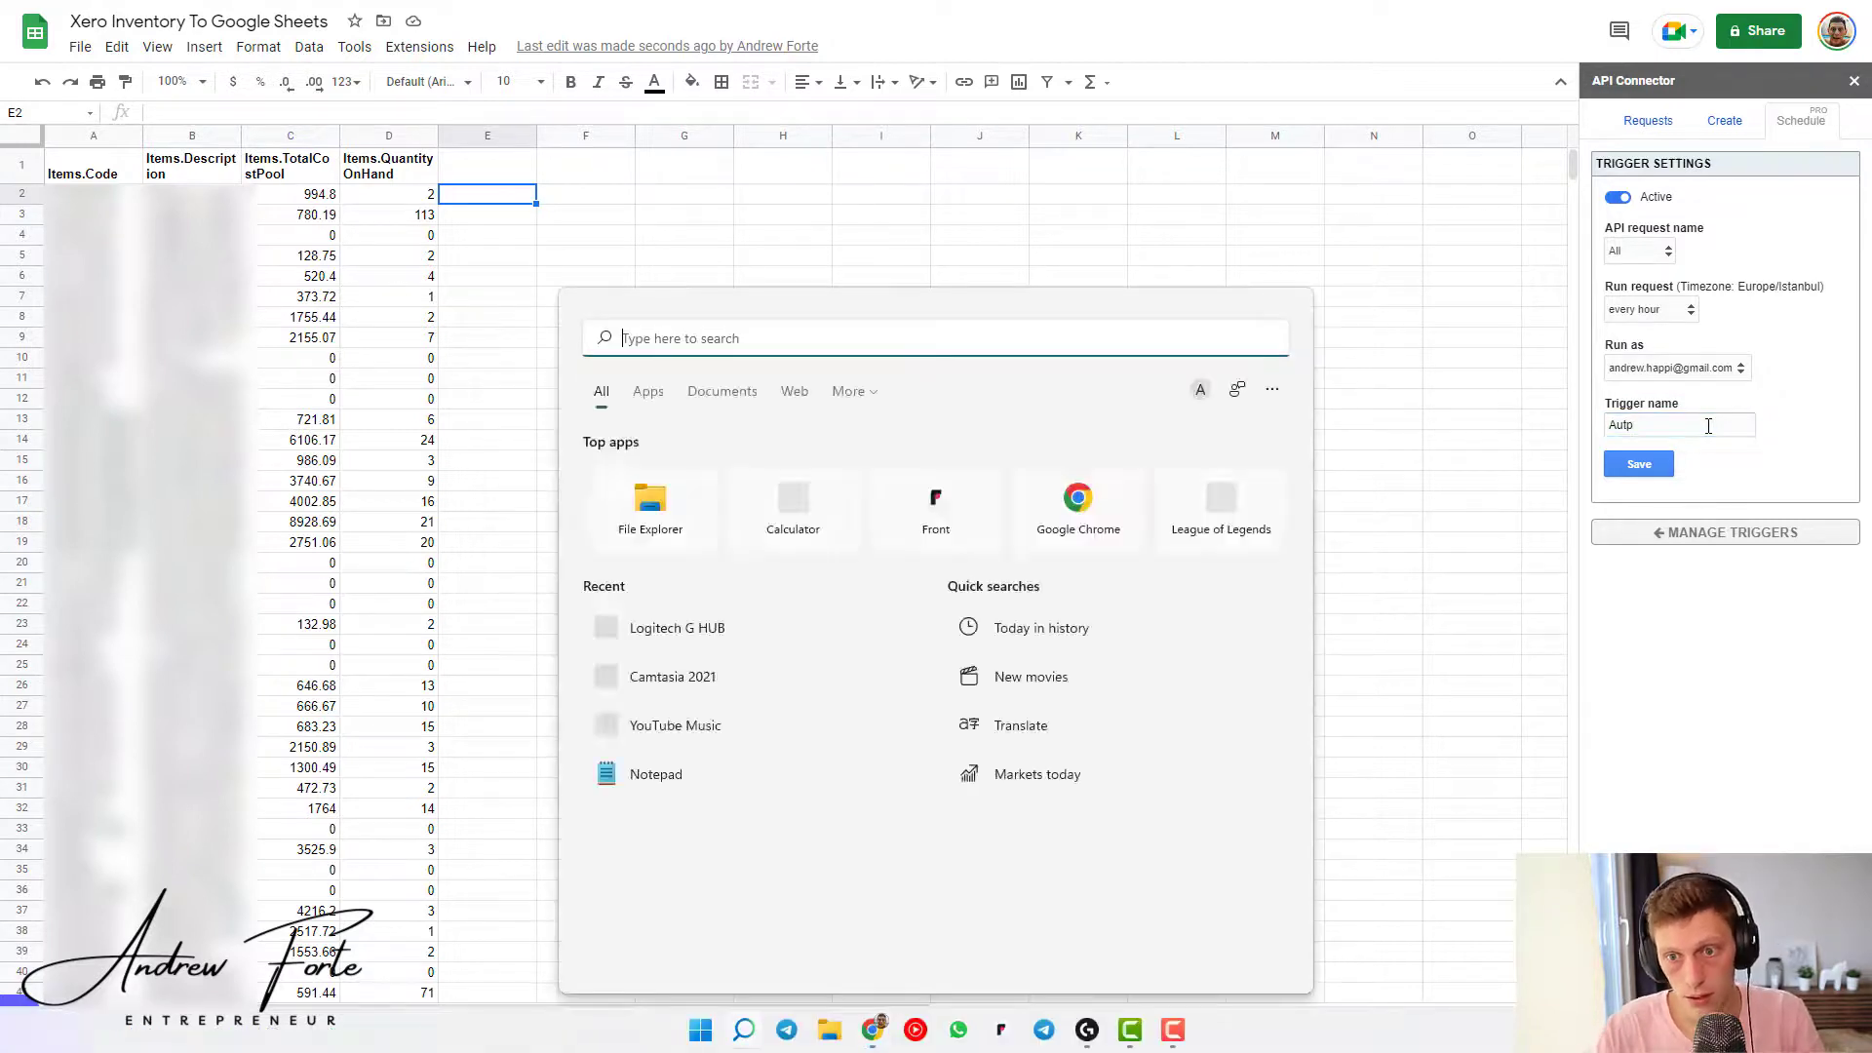
key("super")
key("BackSpace")
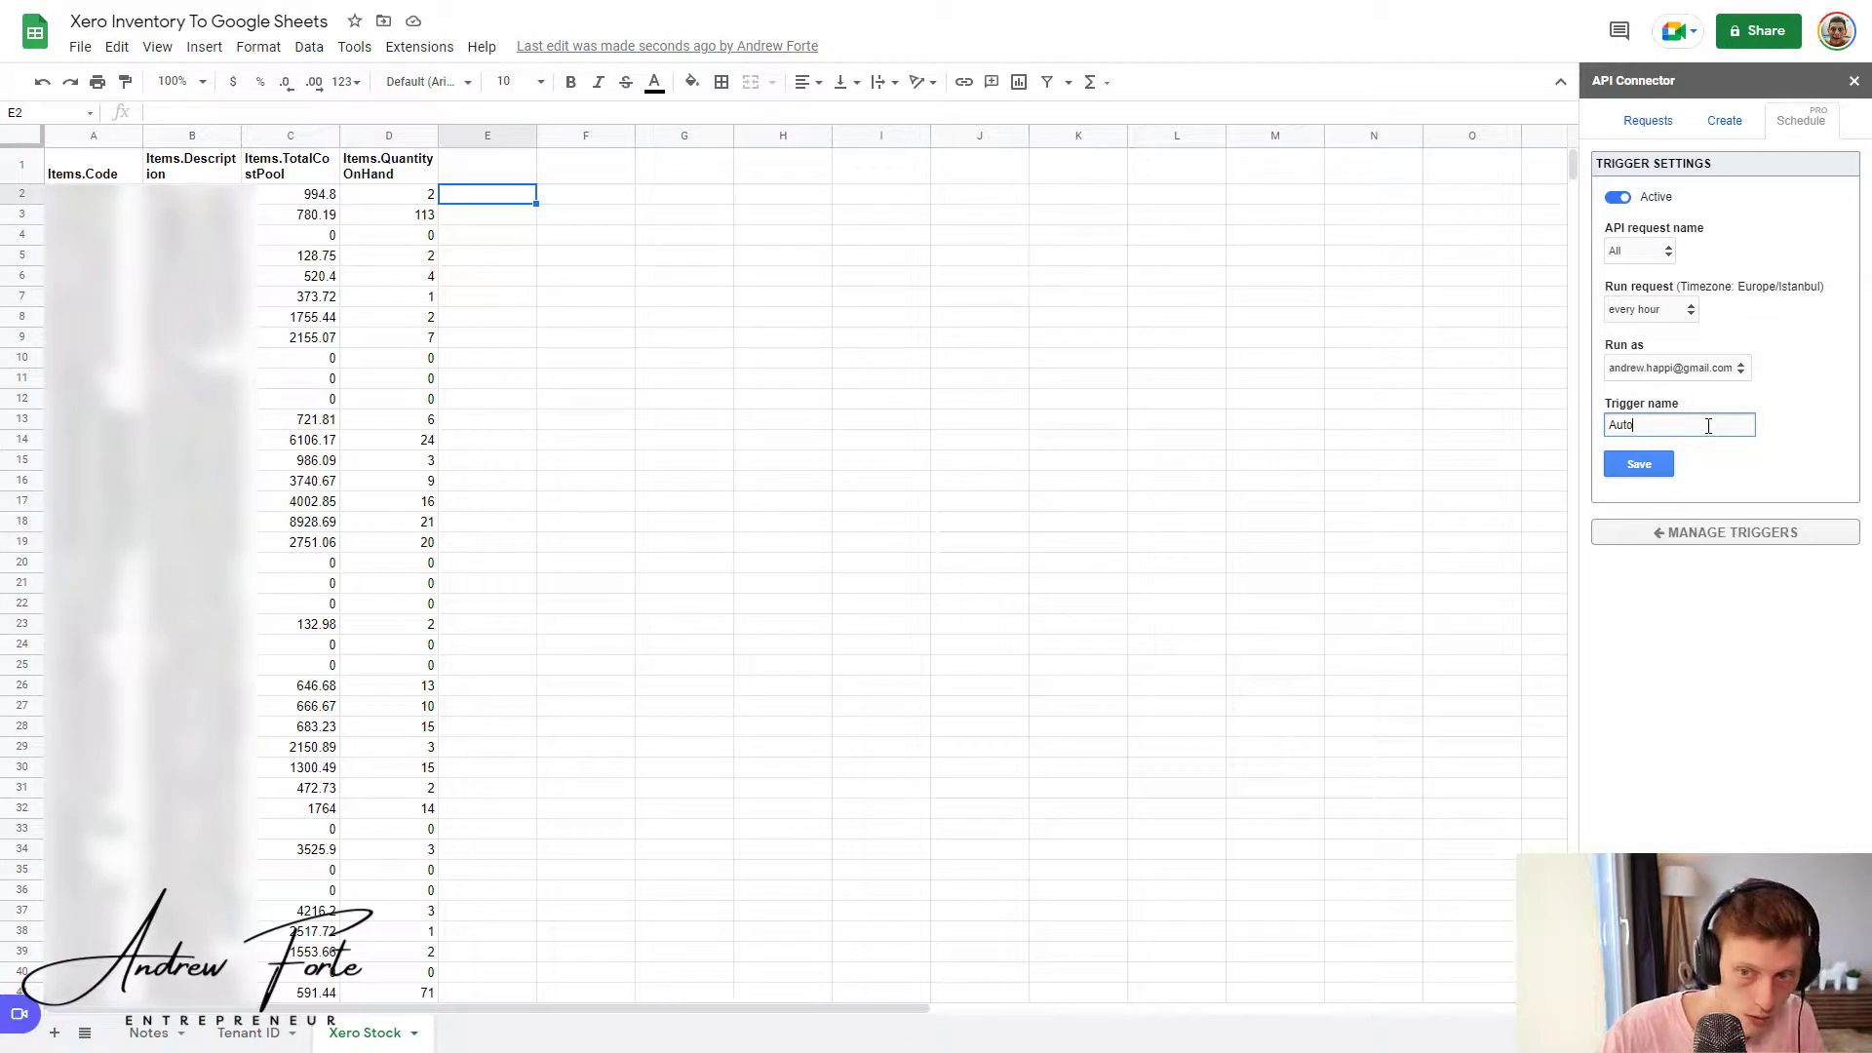
left_click(1658, 467)
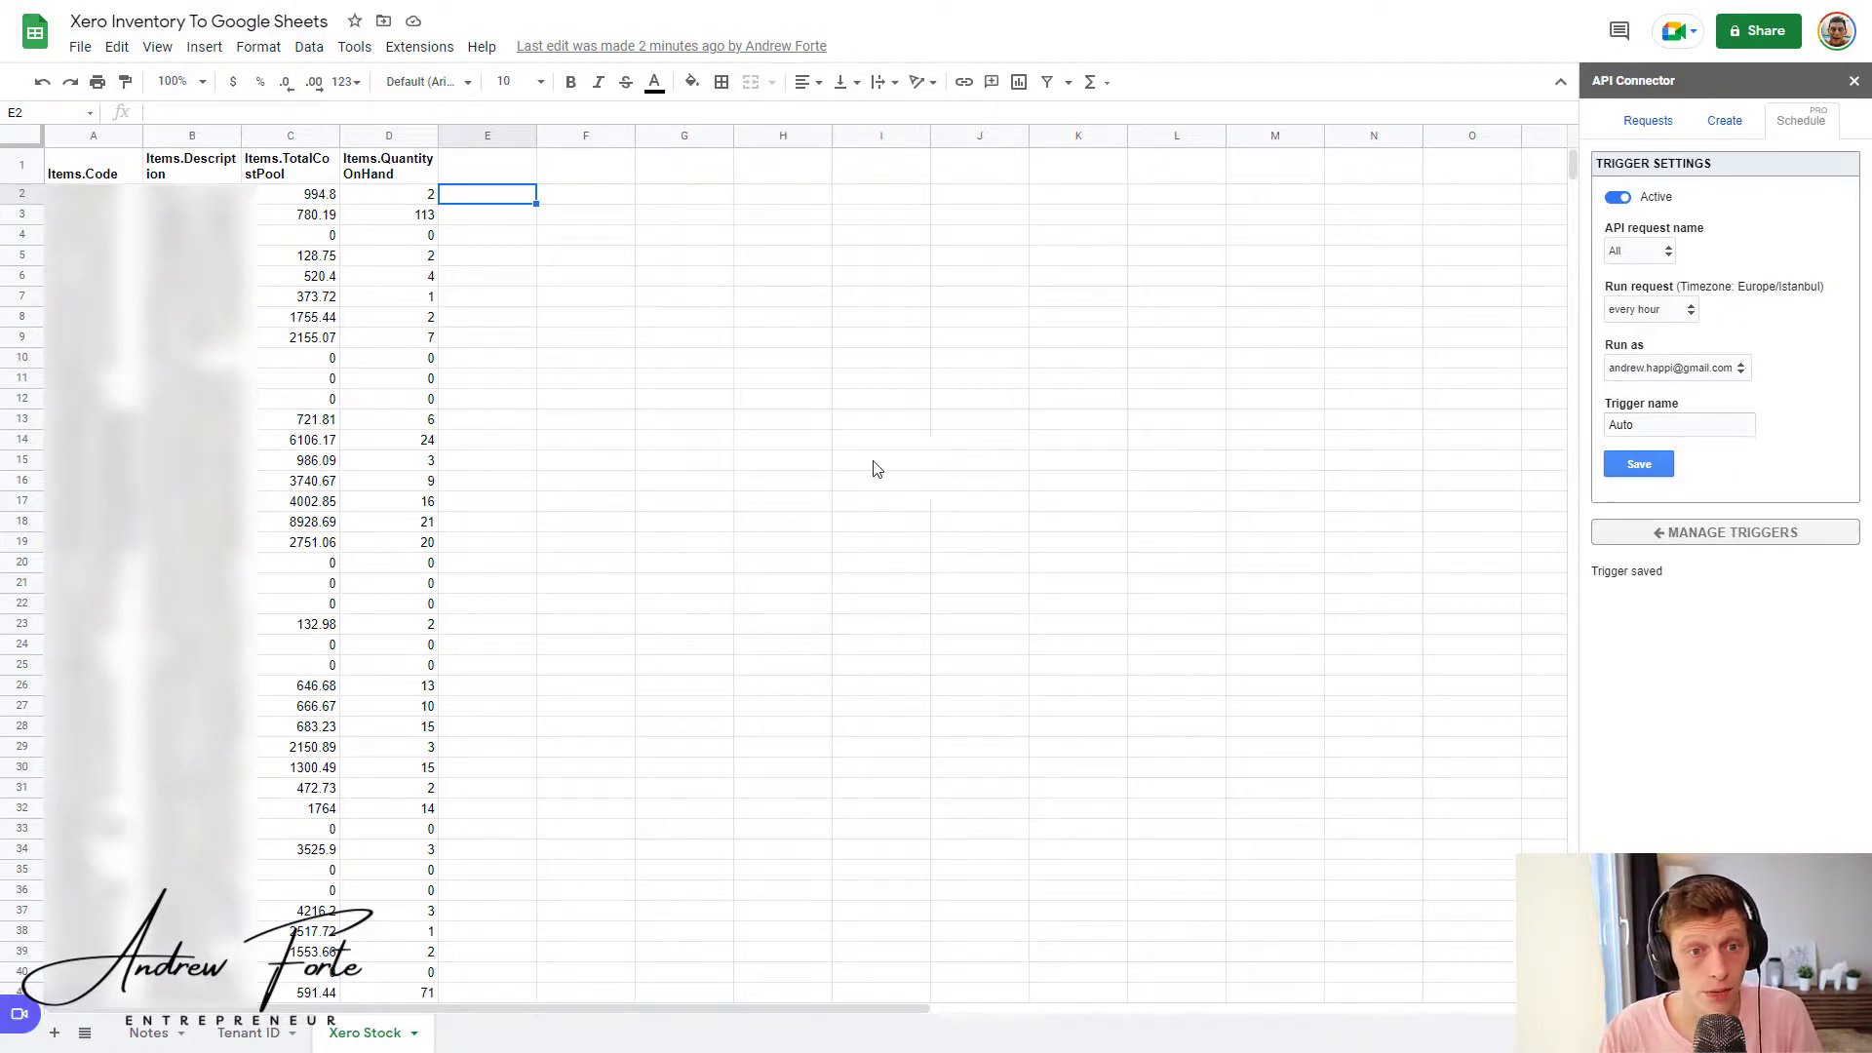
Step: Check the saved hourly 'Auto' trigger in the triggers list, then start a blank GET API request
left_click(1664, 534)
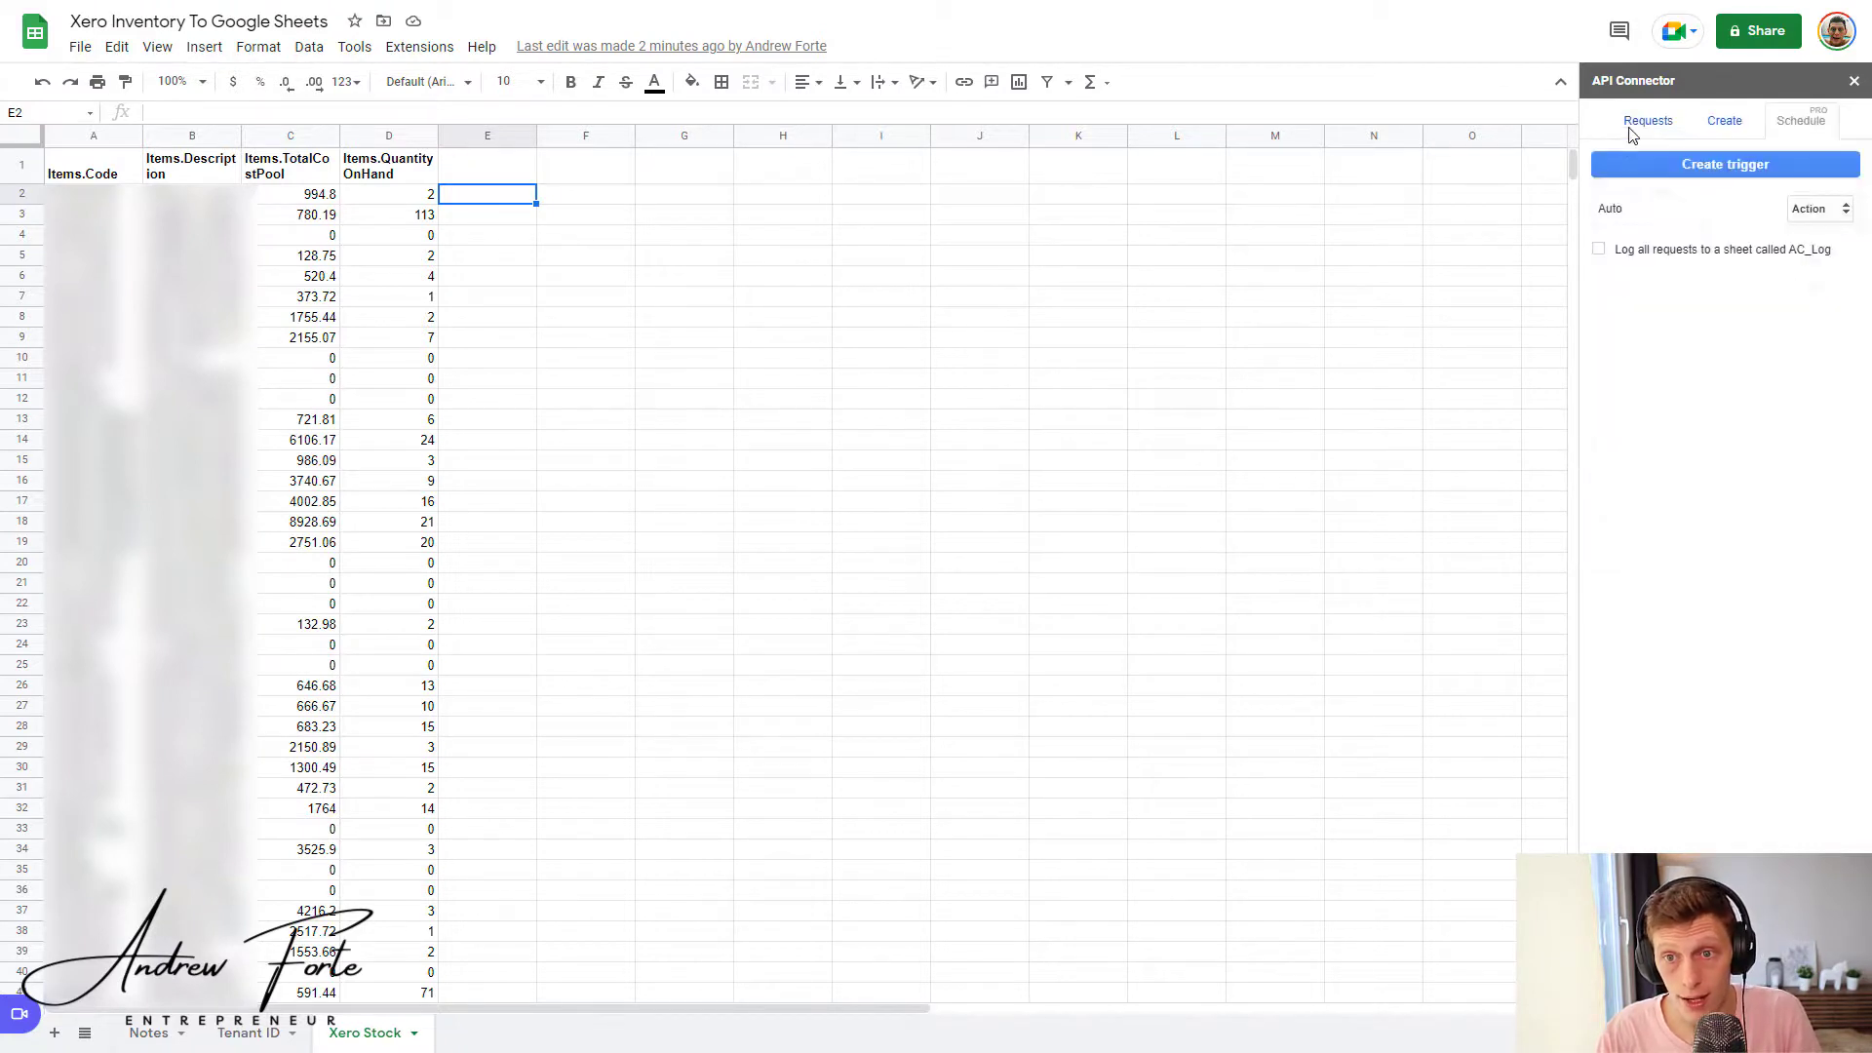
left_click(1636, 166)
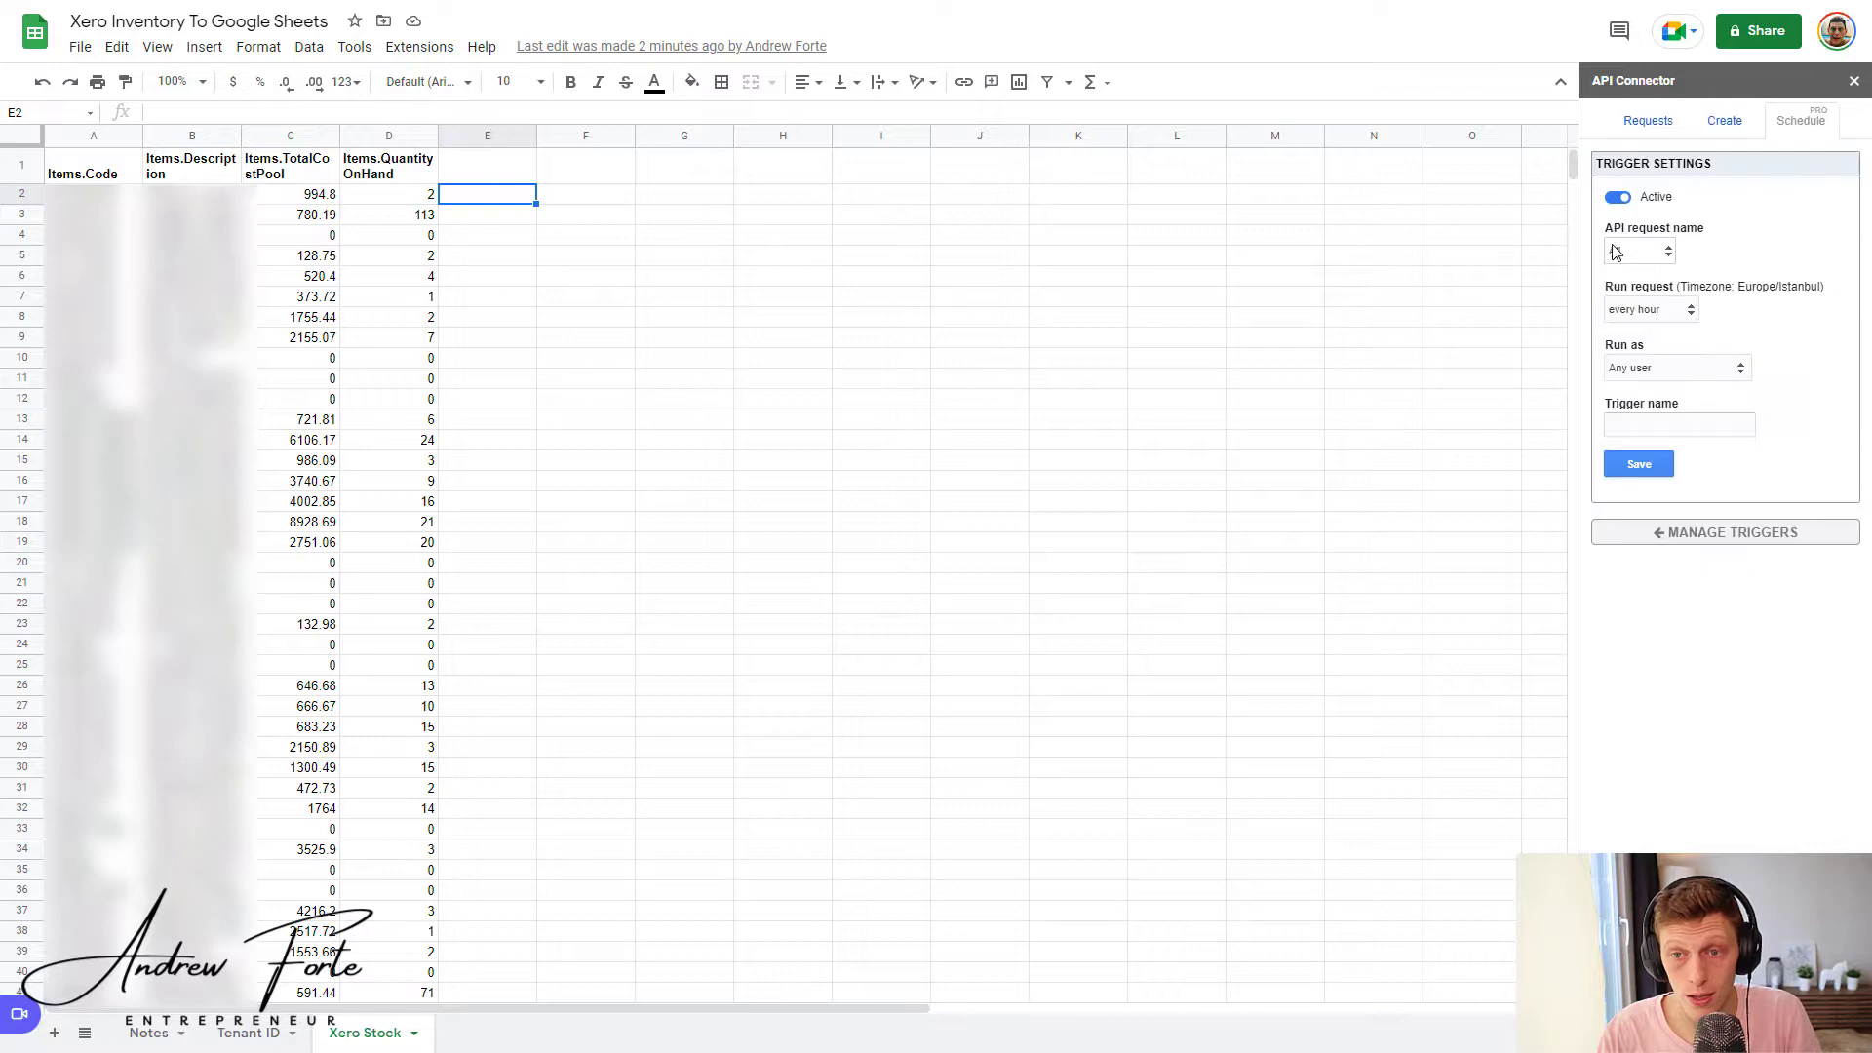
left_click(1630, 536)
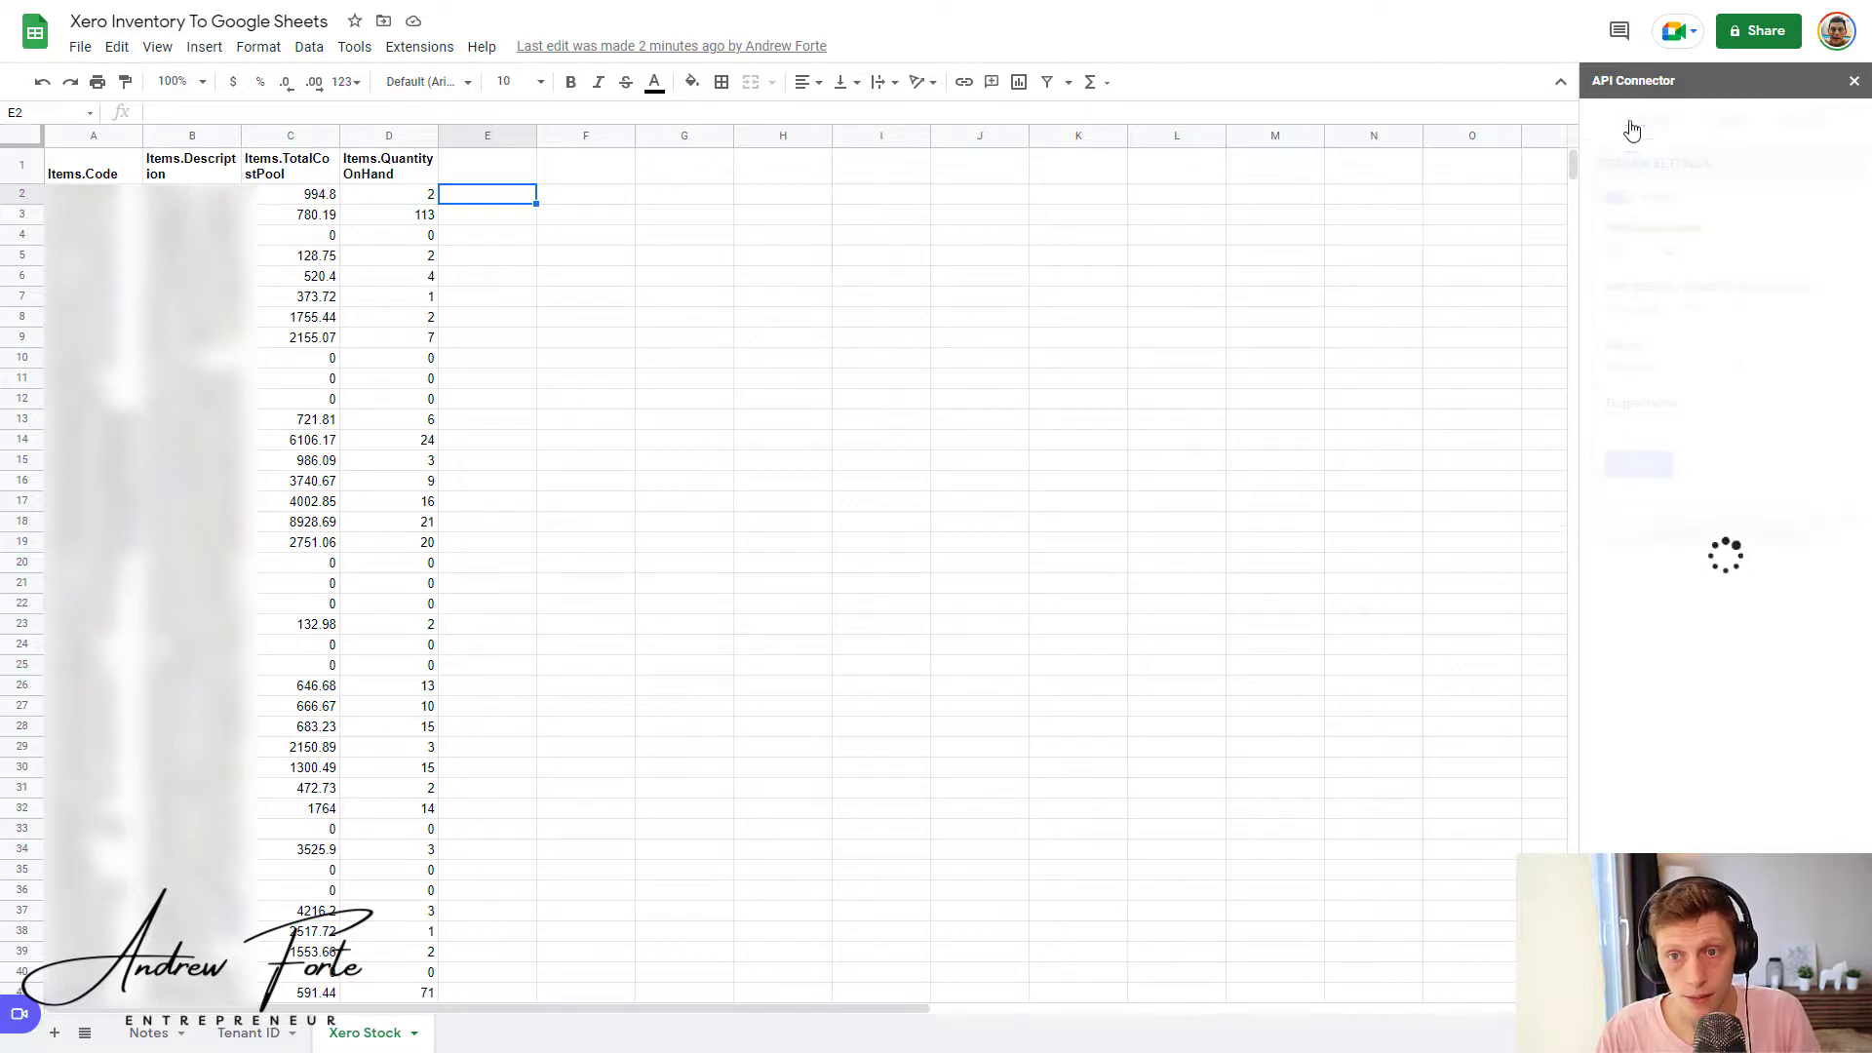
left_click(1660, 174)
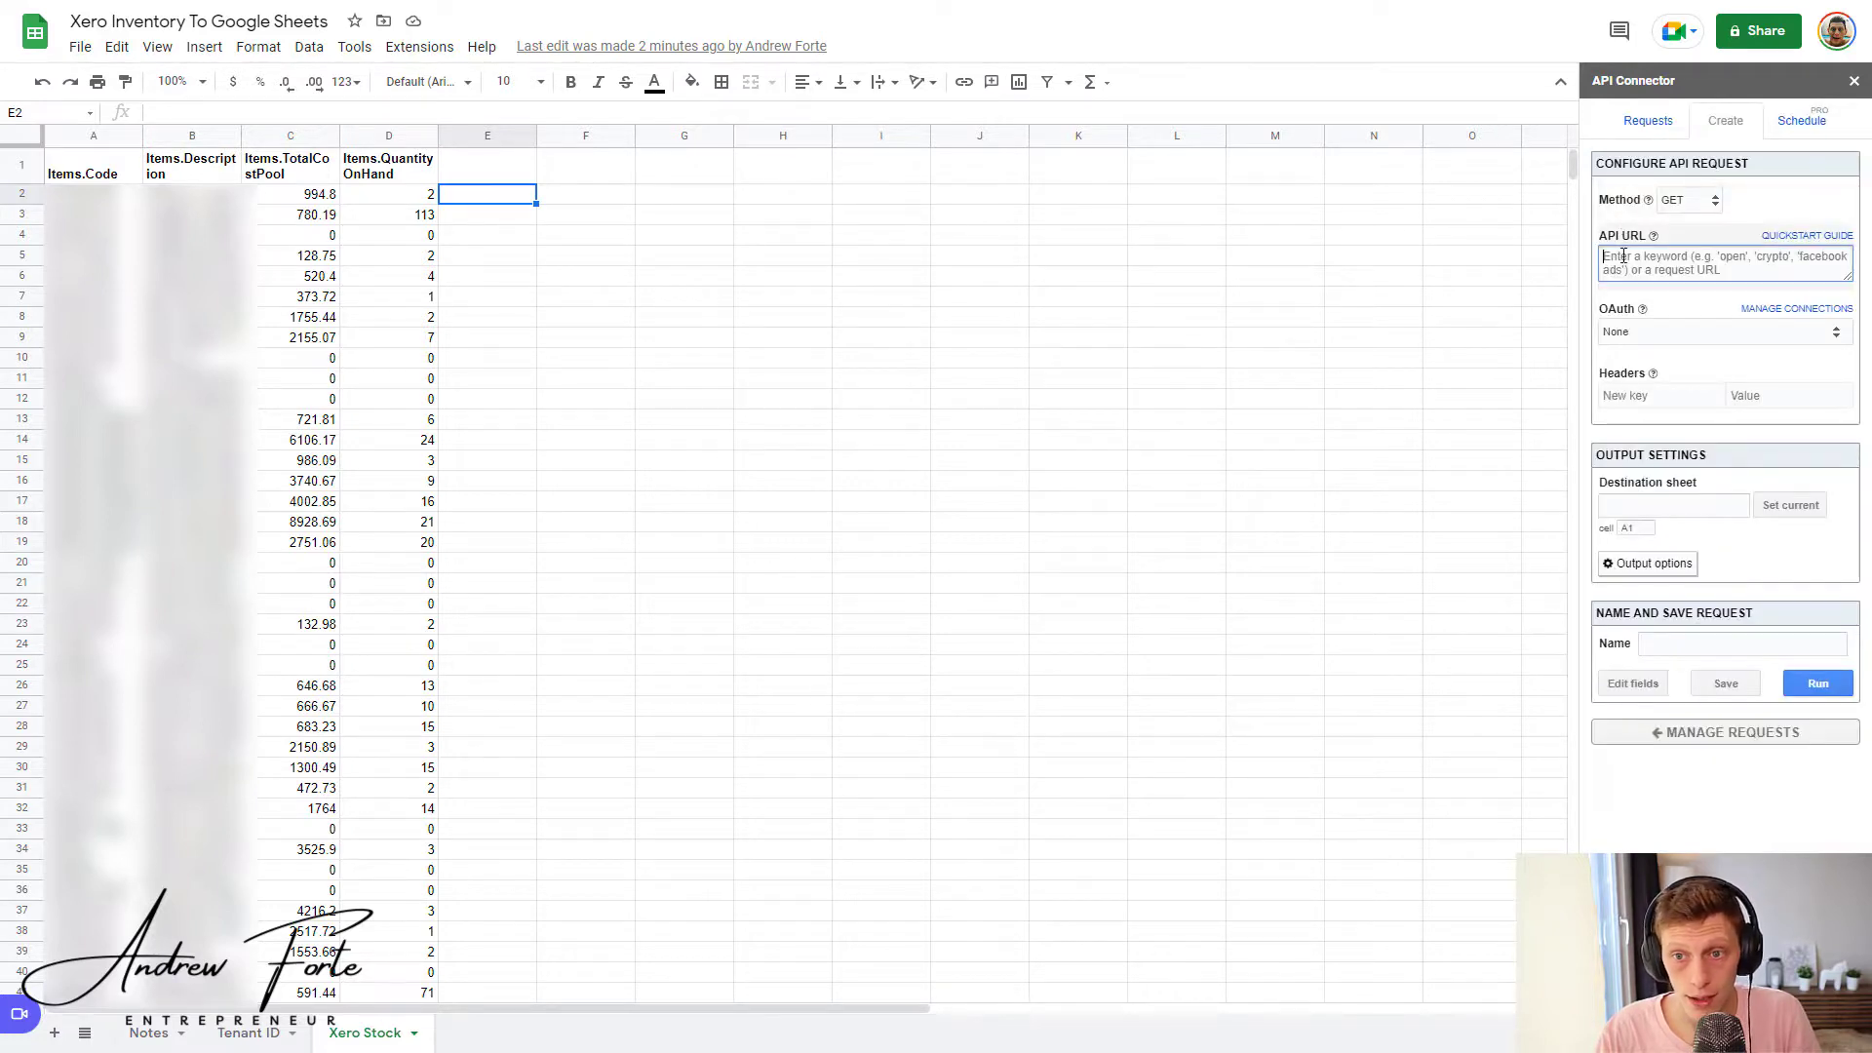
left_click(1668, 276)
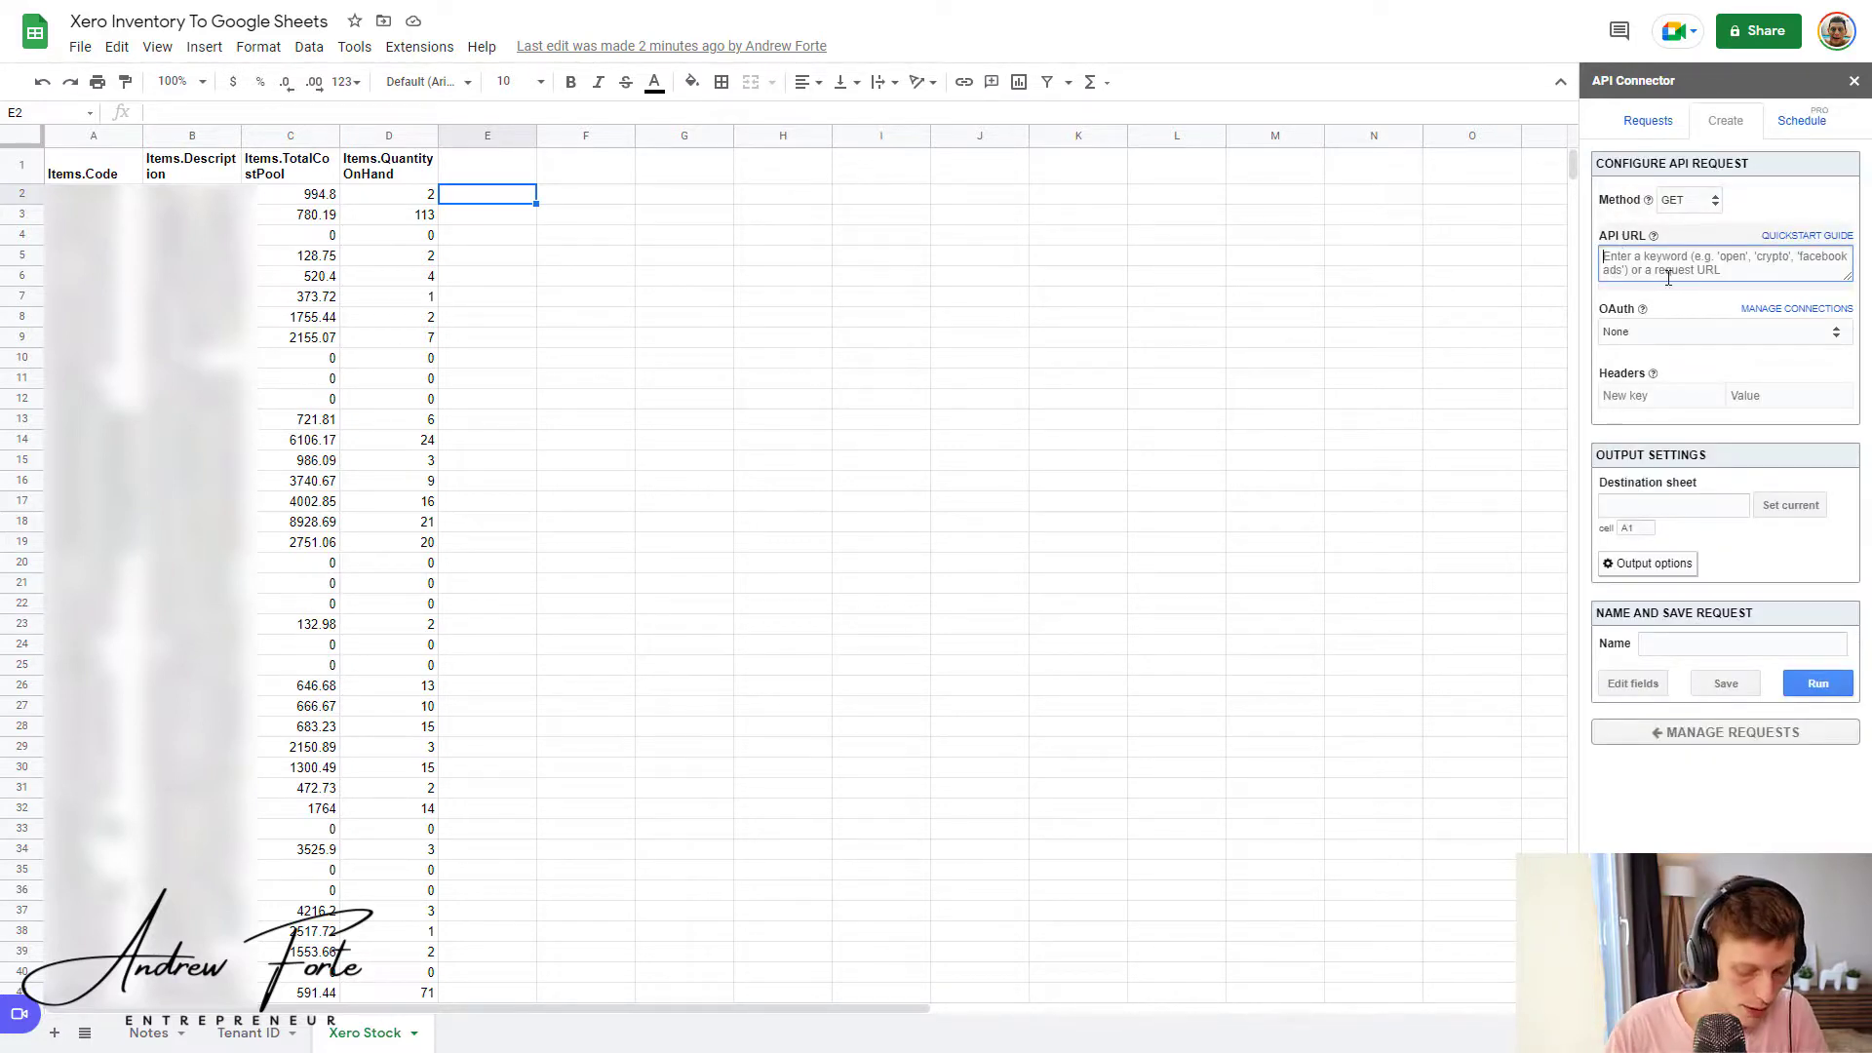
type("l")
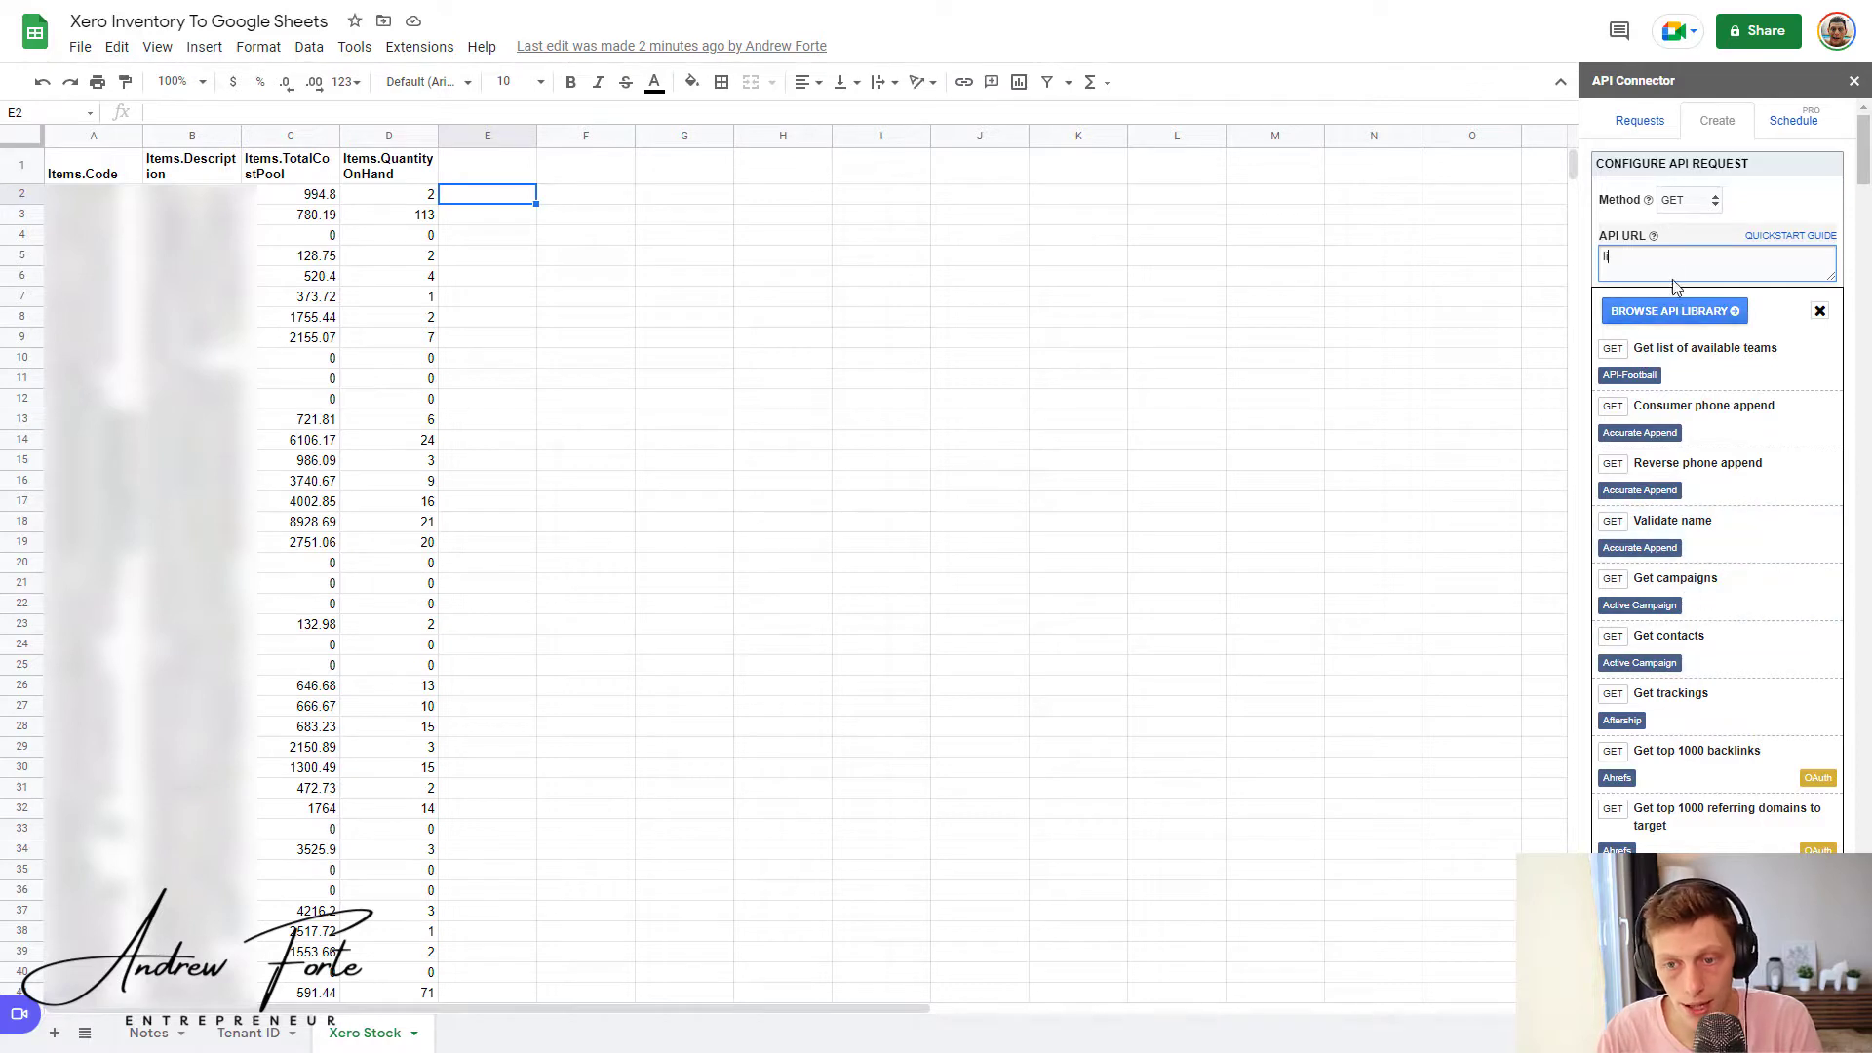
key("BackSpace")
key("BackSpace")
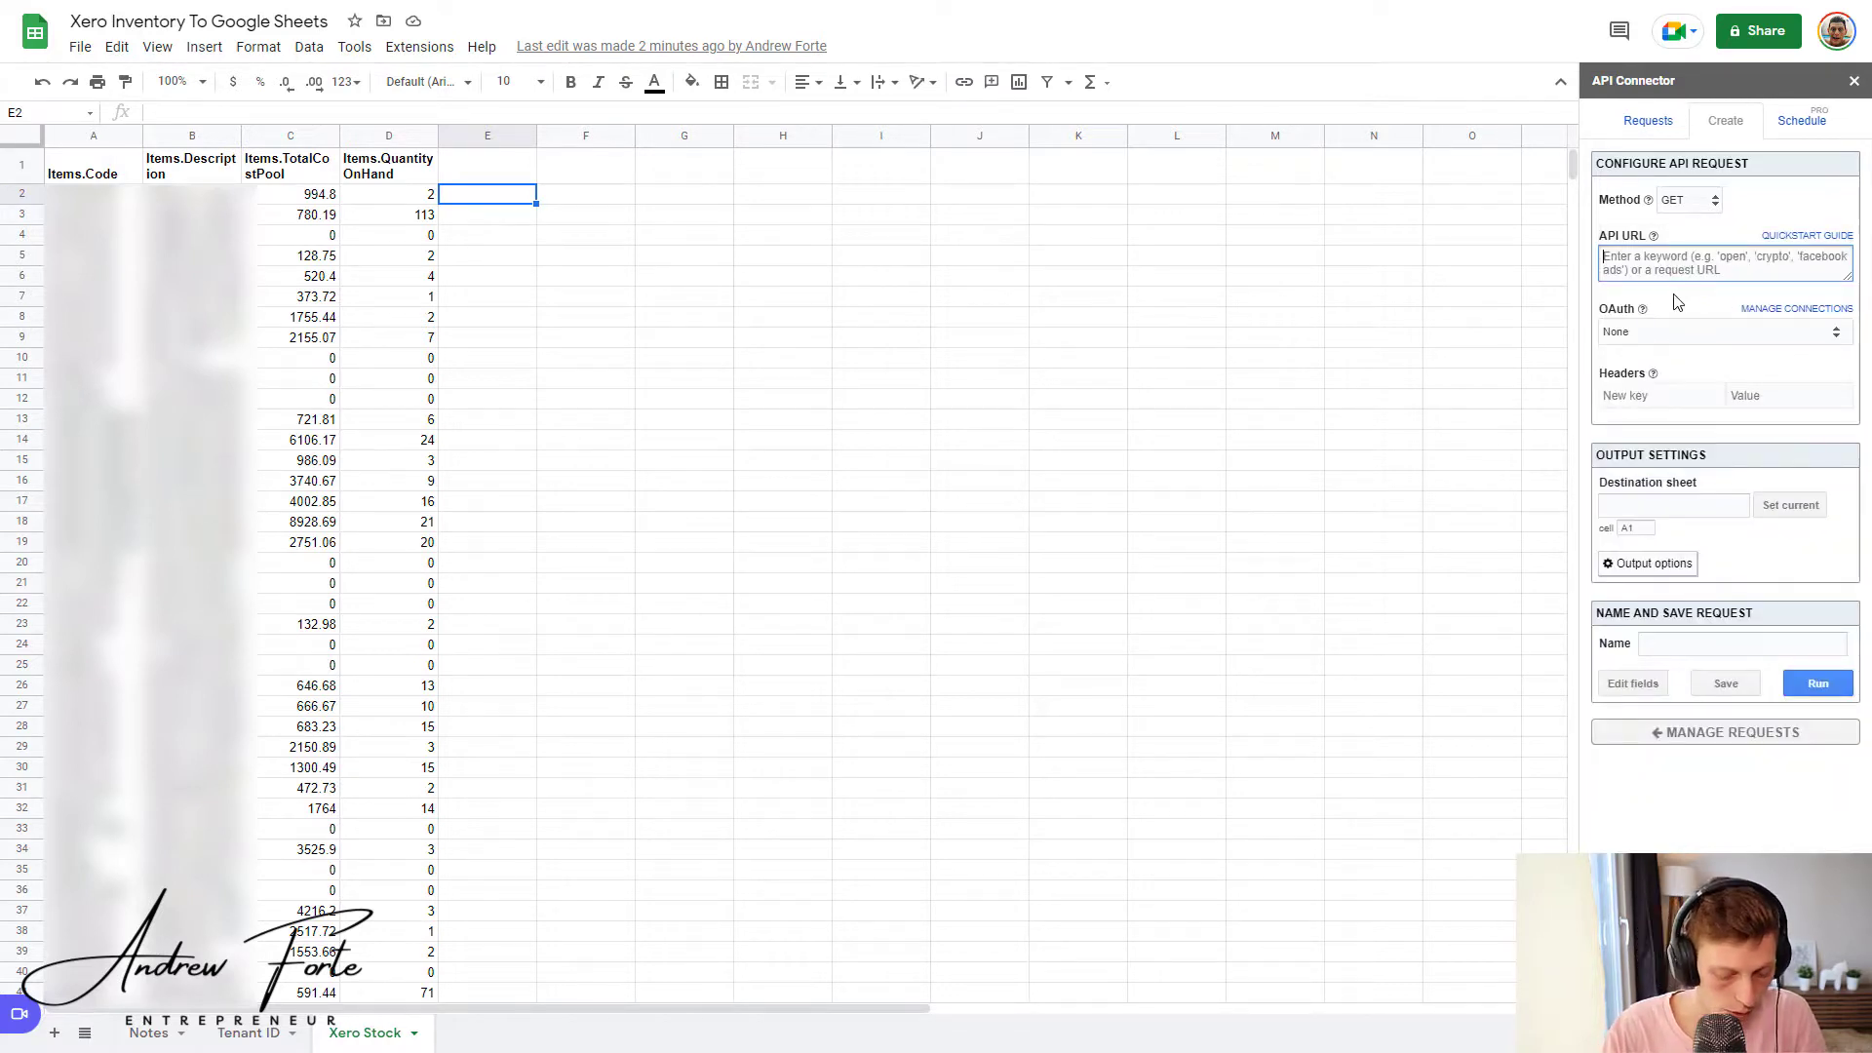
type("qui")
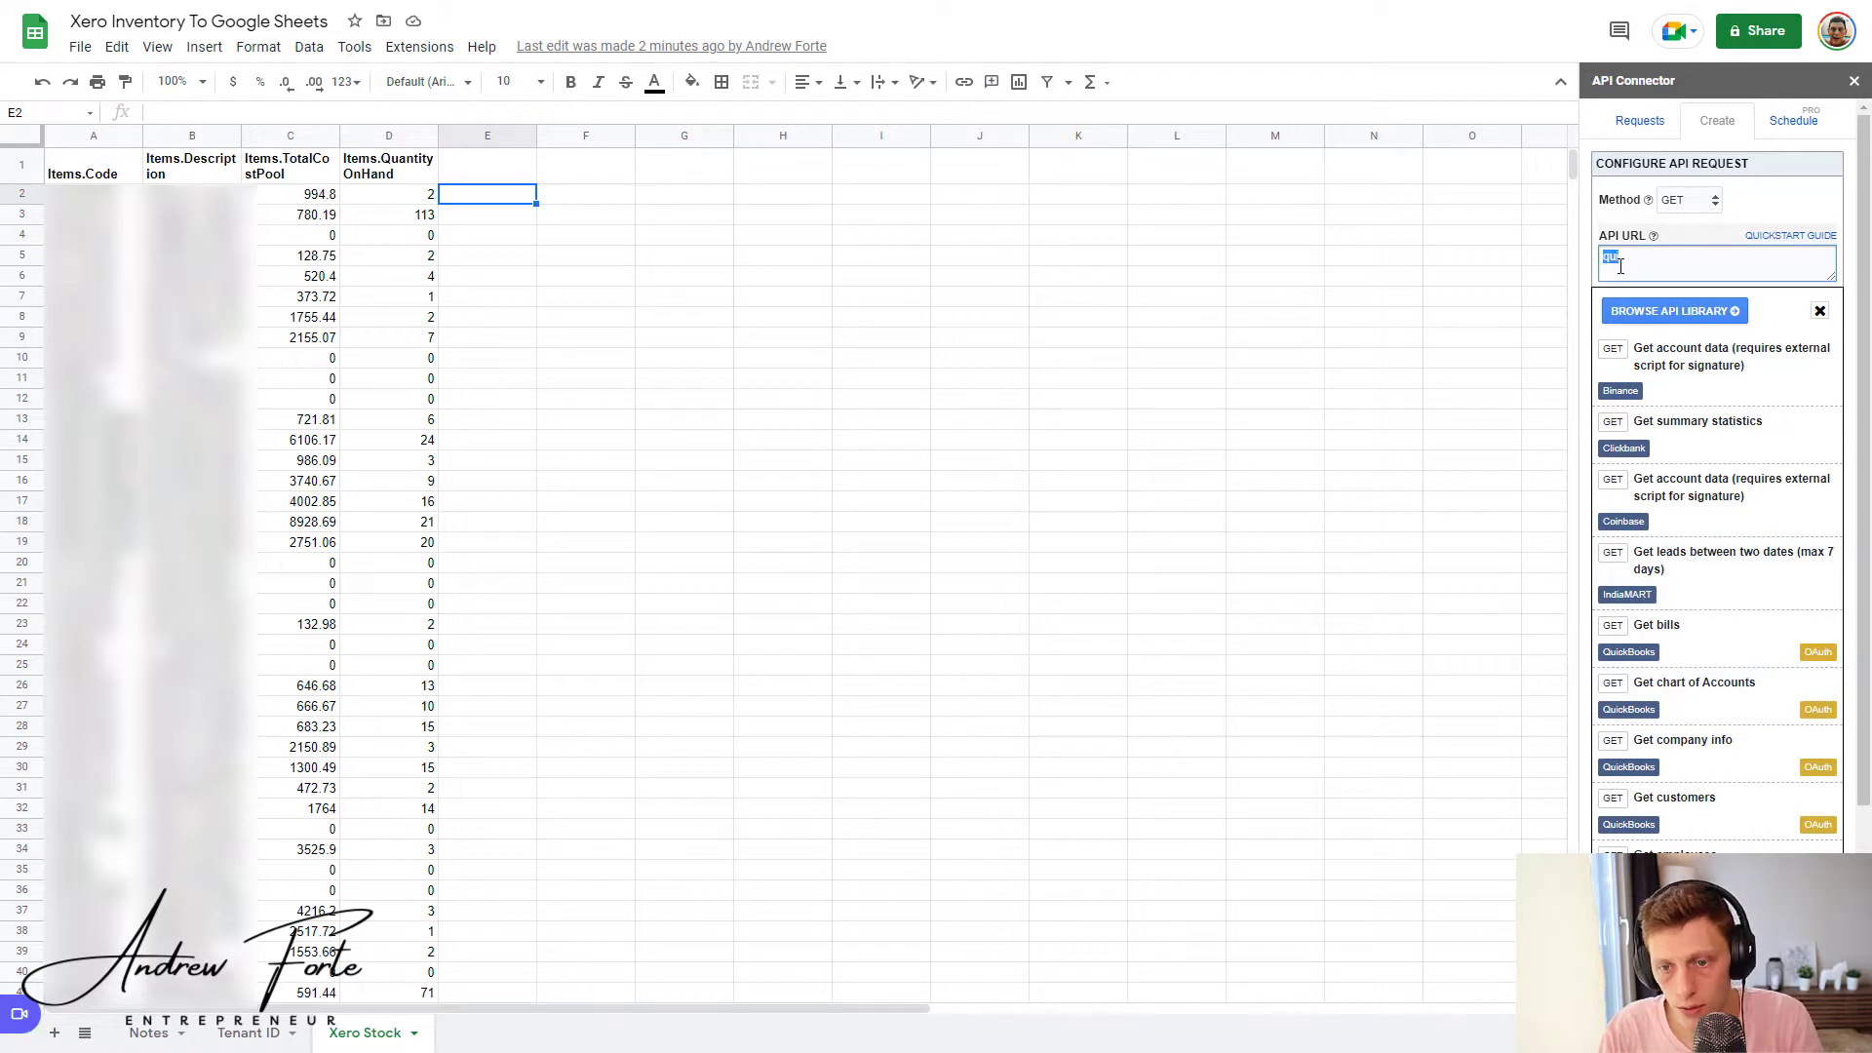
key("BackSpace")
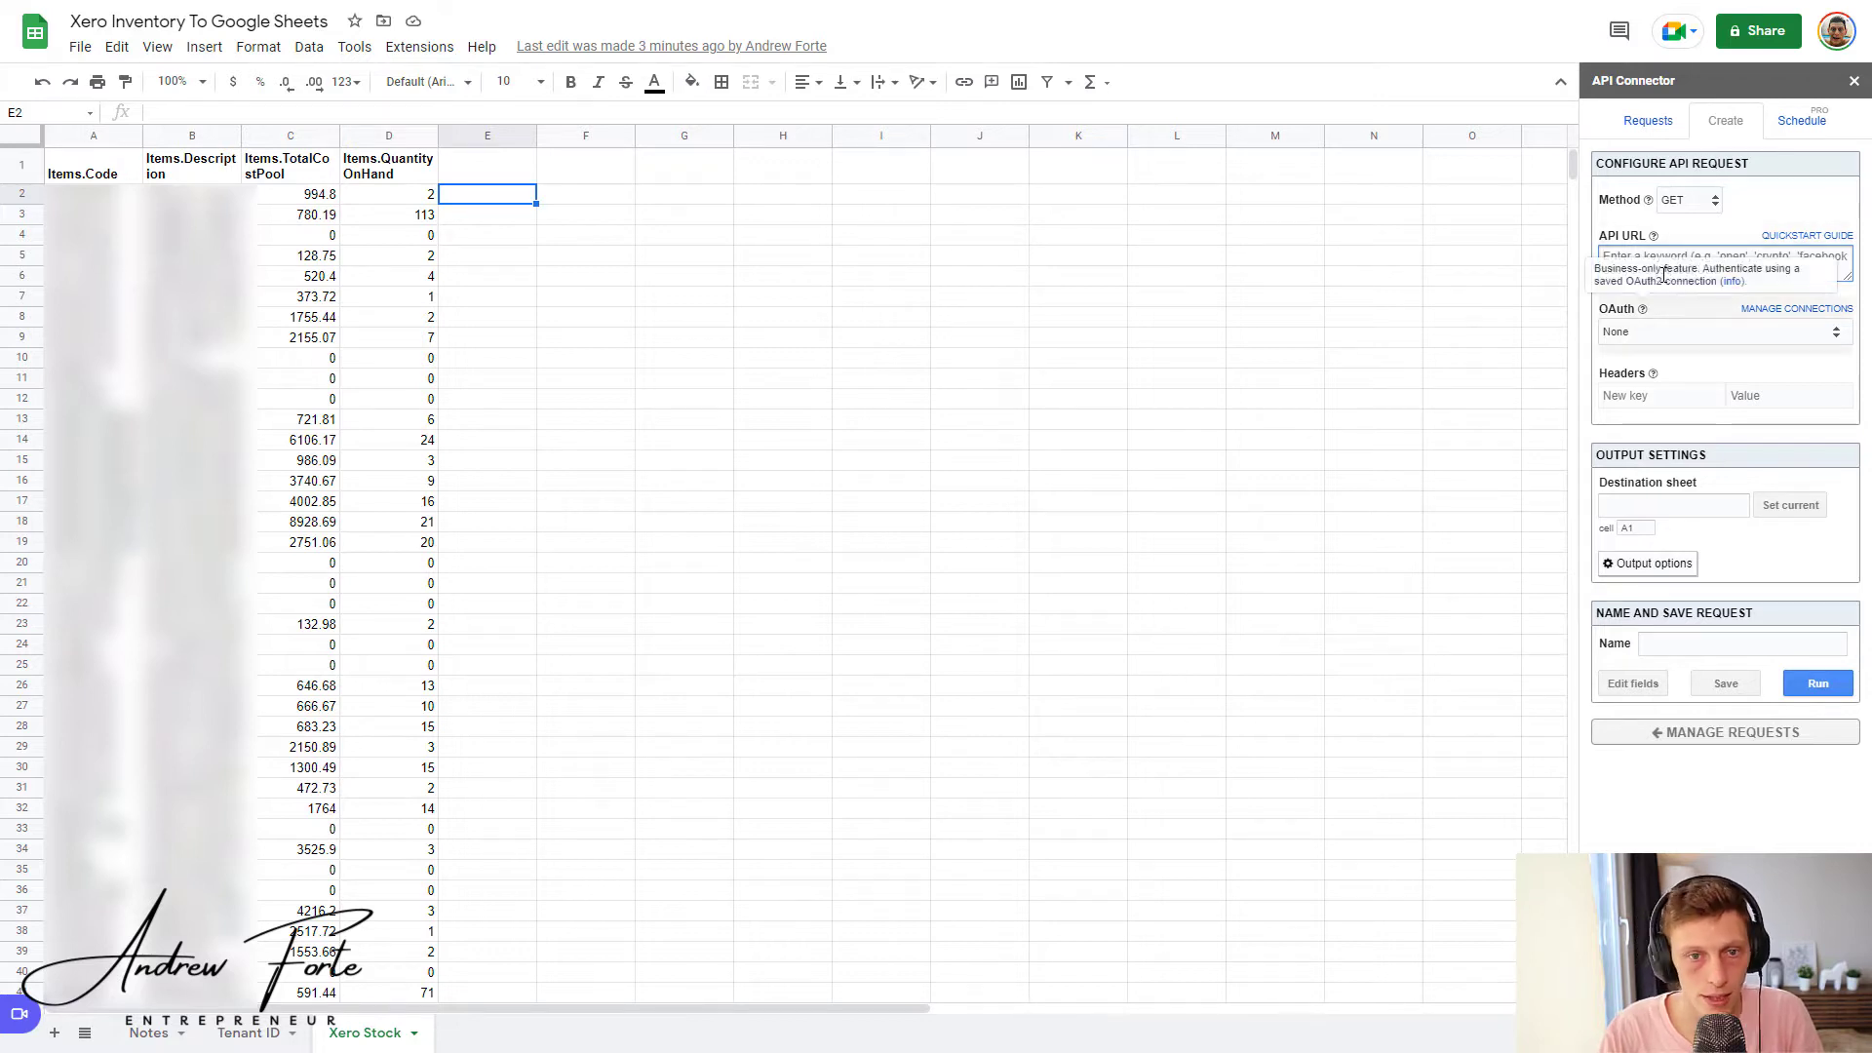
left_click(1690, 200)
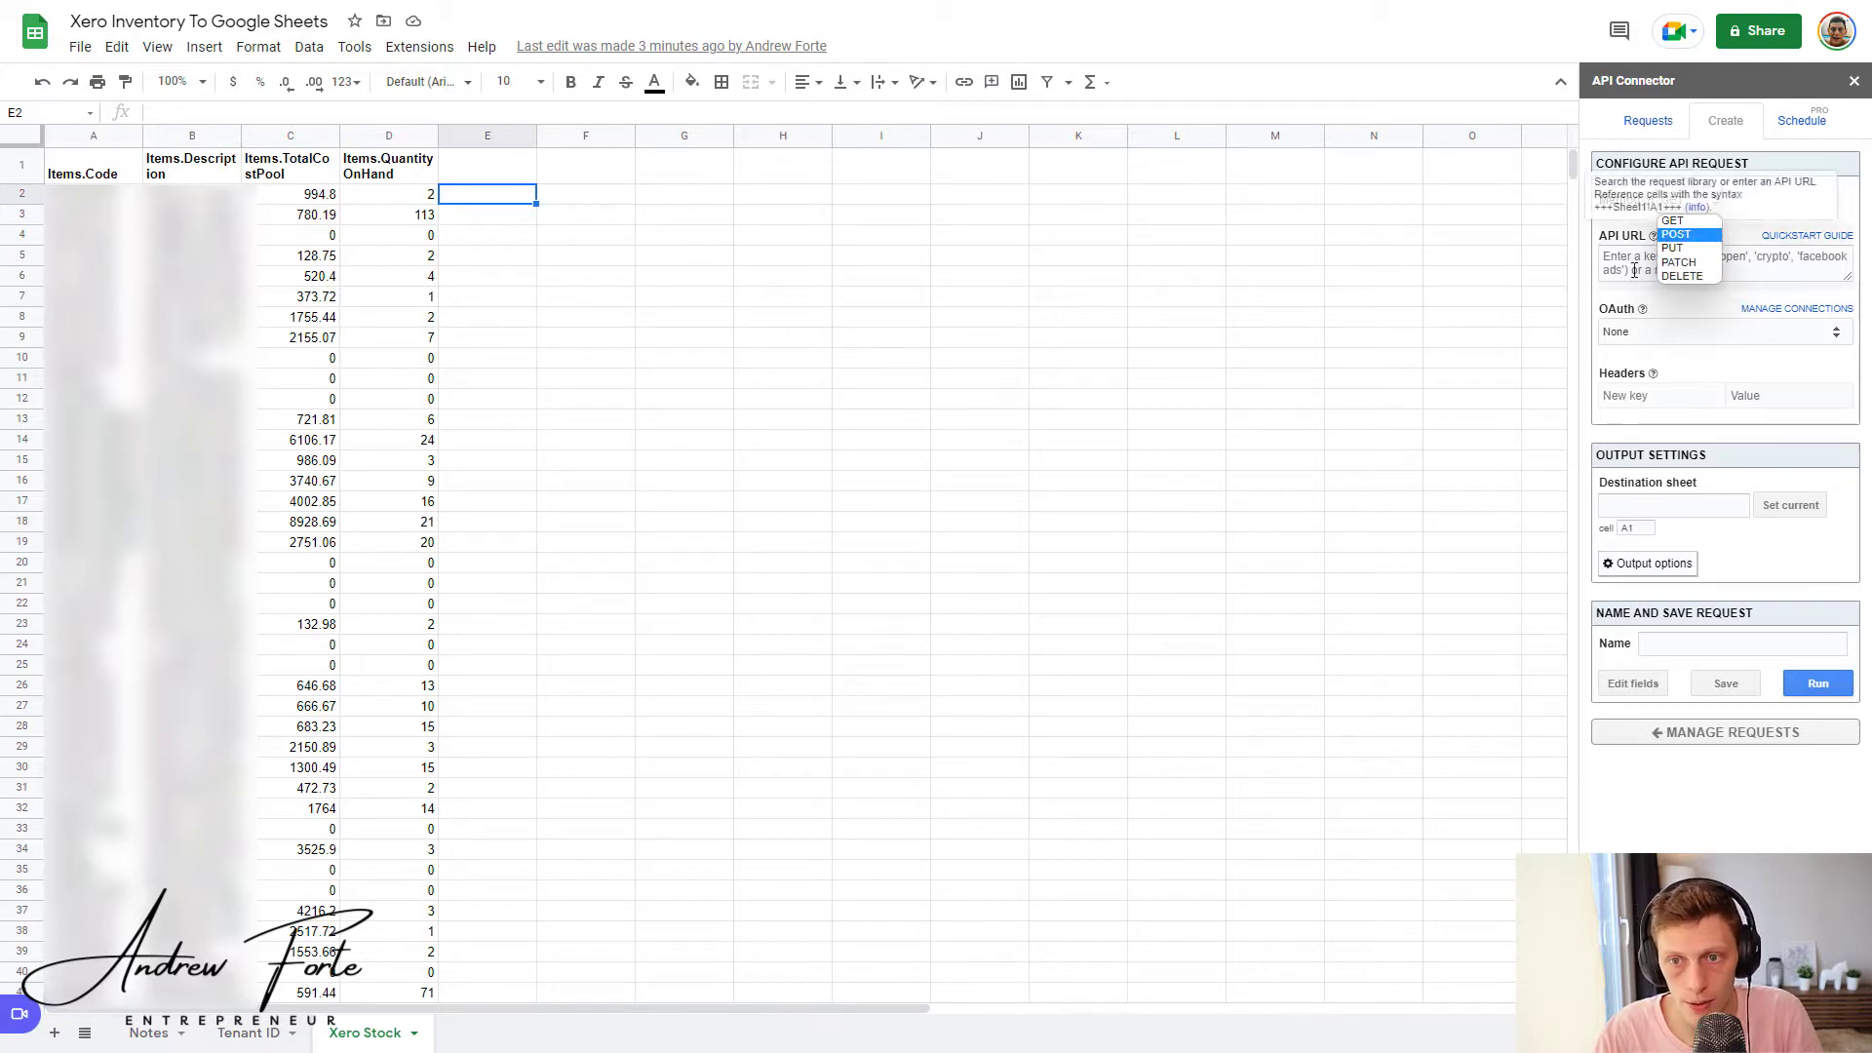
left_click(1850, 222)
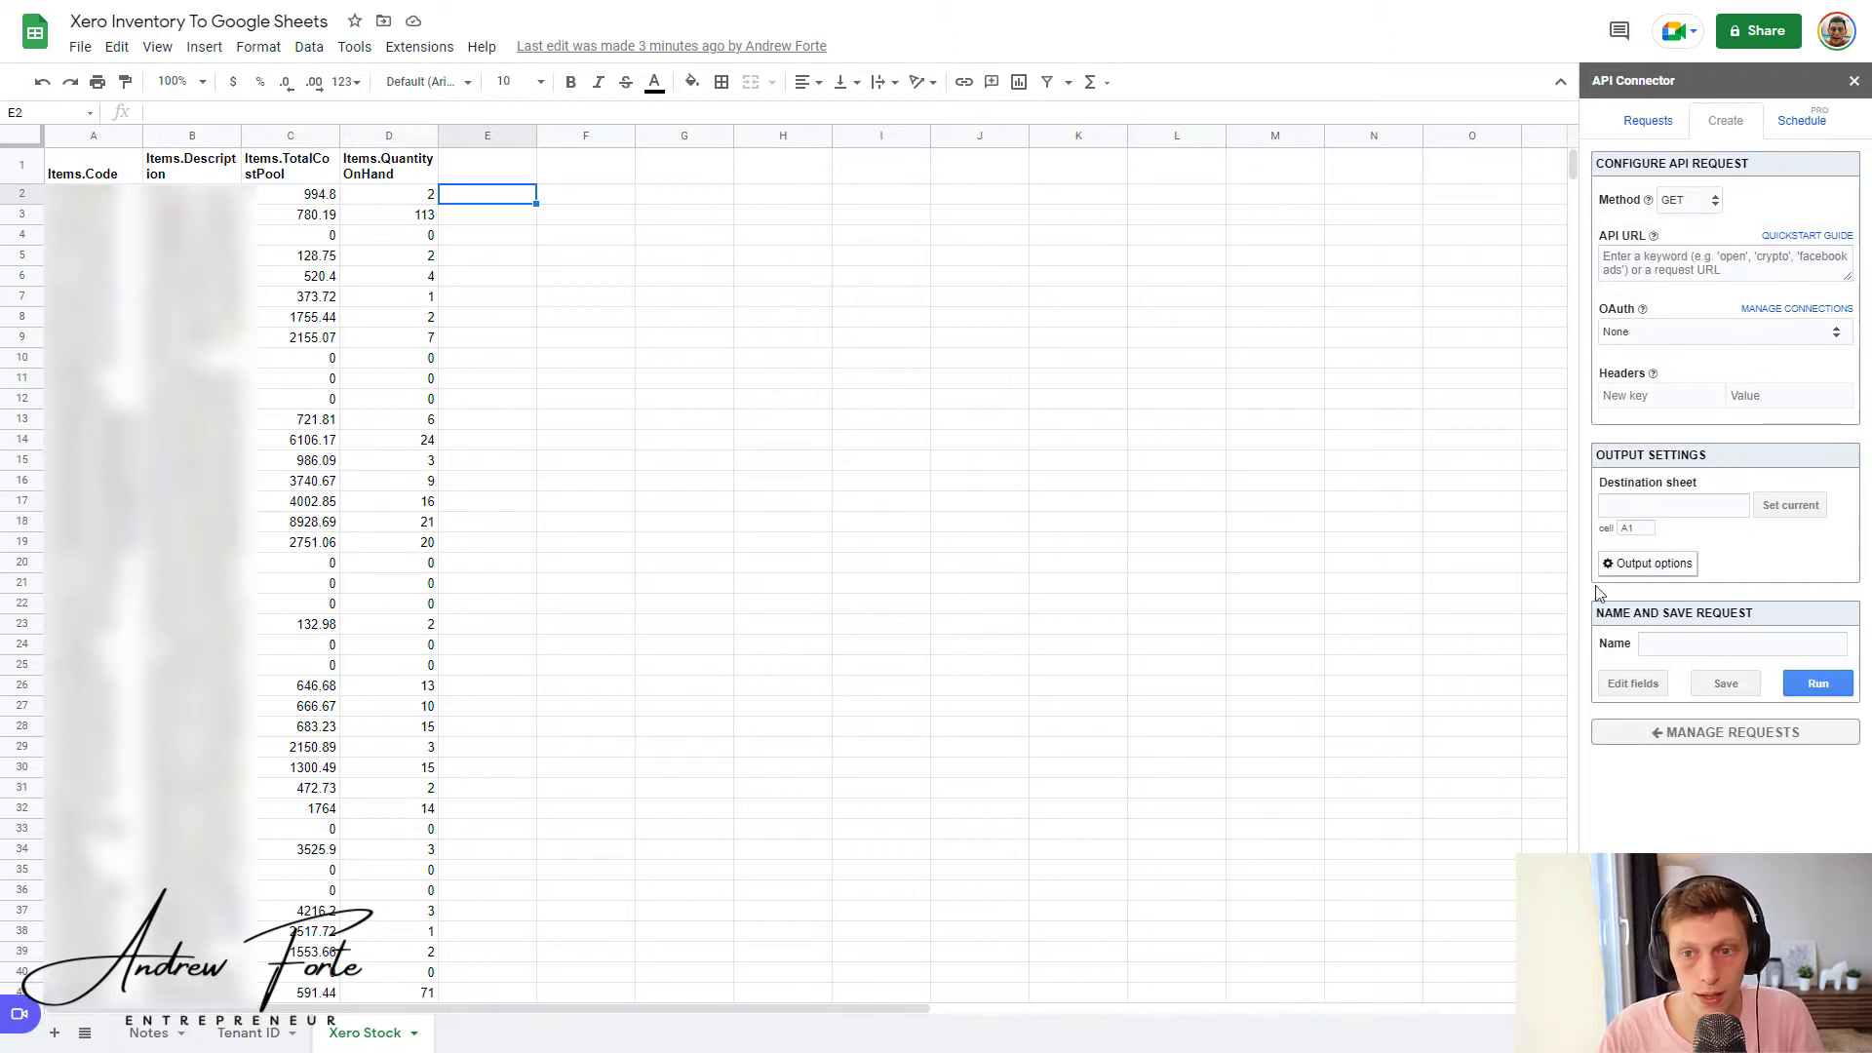